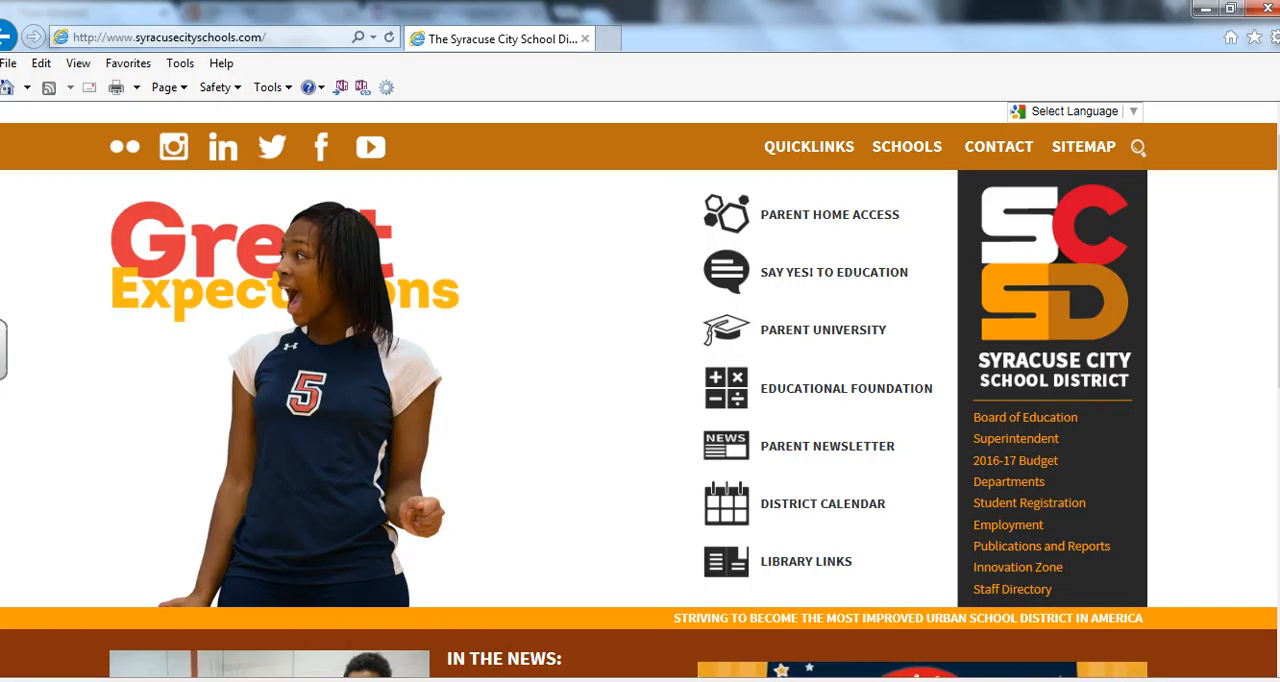
Open the Blendspace website in place of the Syracuse City School District page.
click(193, 36)
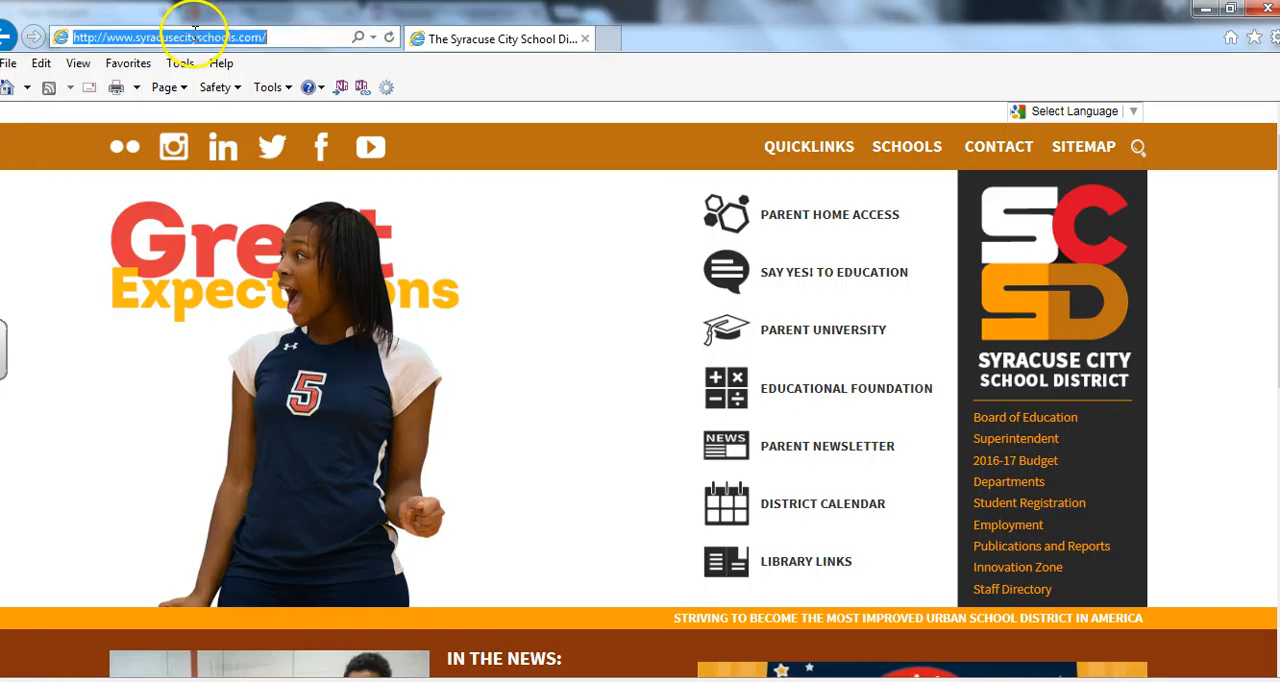
text(ble)
click(184, 60)
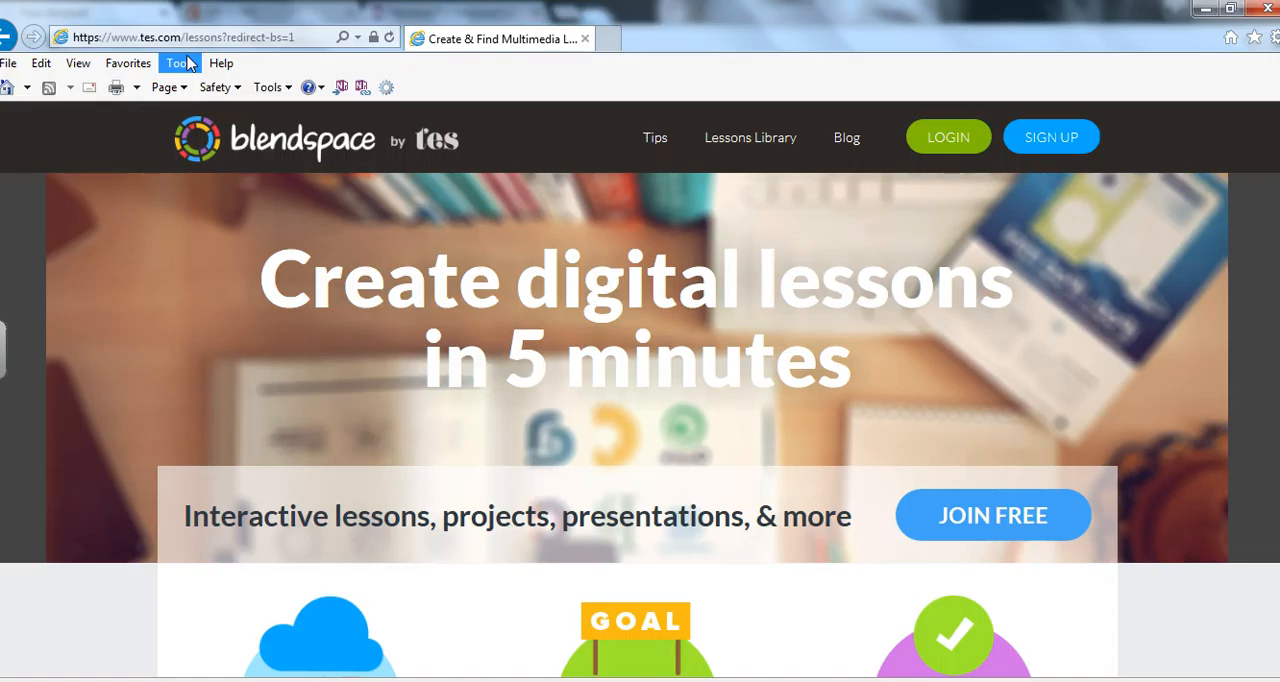
View the student and teacher sign-up choices, and log in to Blendspace with the Google account.
click(1068, 139)
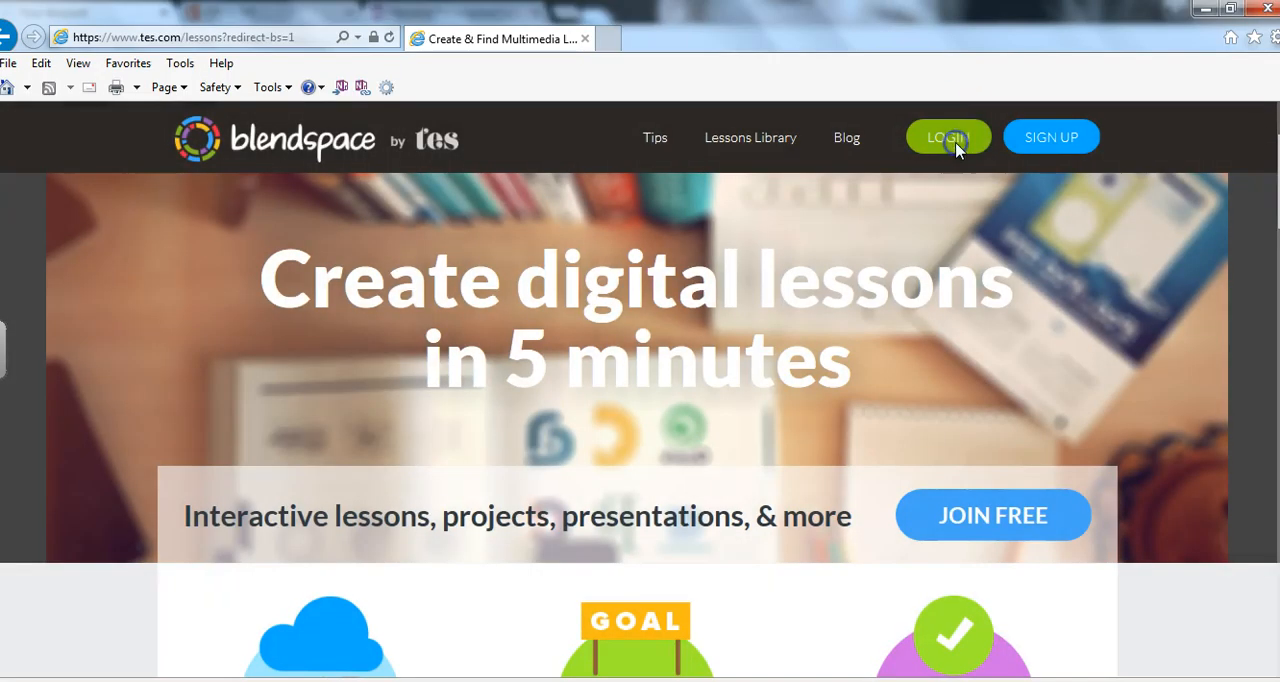
click(960, 142)
click(950, 140)
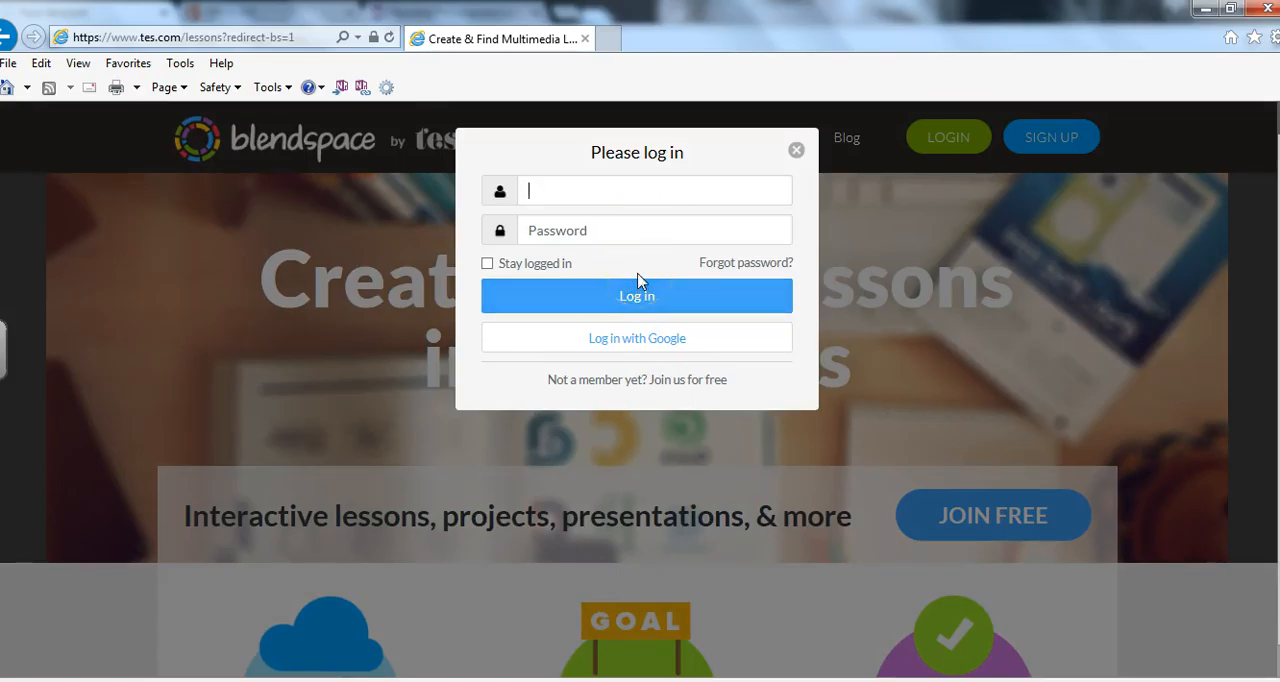
click(634, 350)
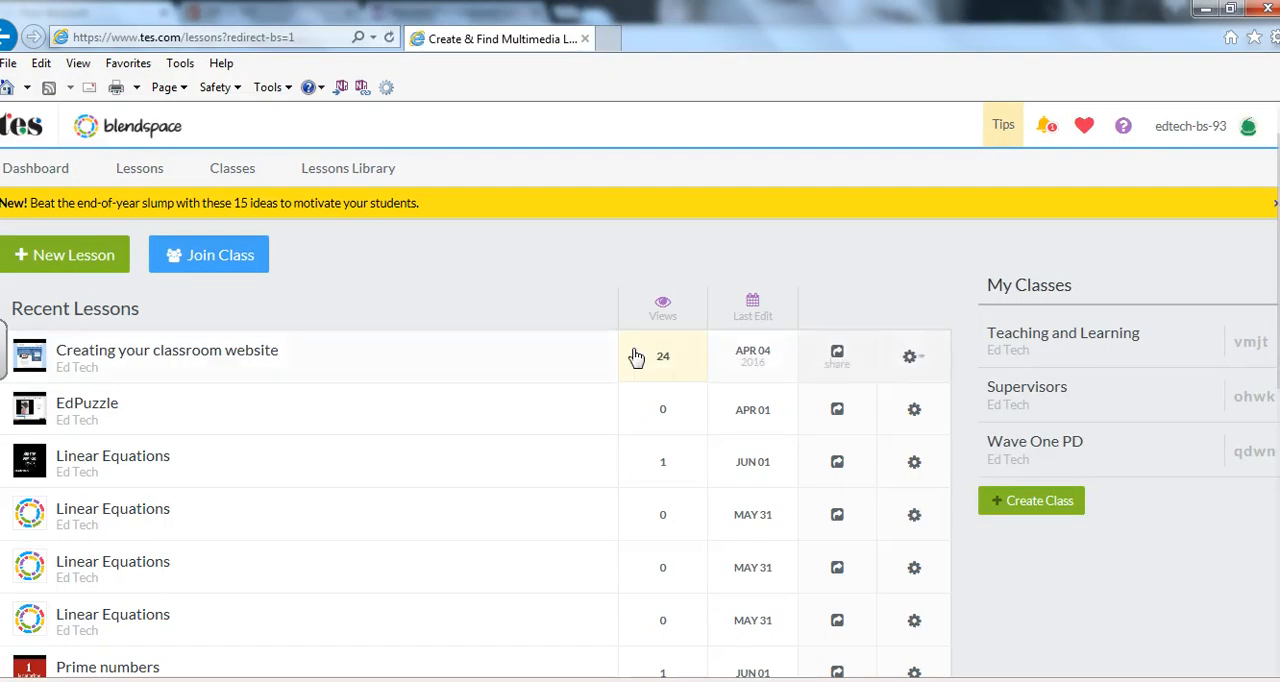
Look through the Dashboard, Lessons, Classes and Lessons Library pages.
click(52, 165)
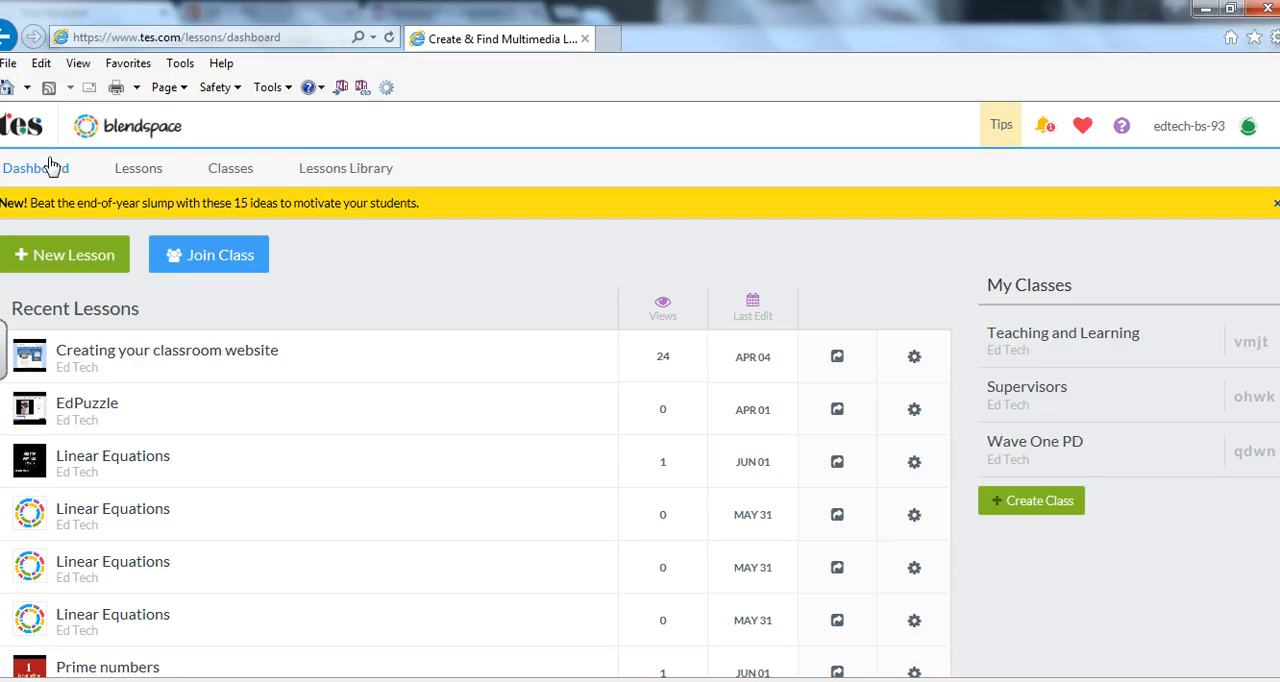
click(153, 183)
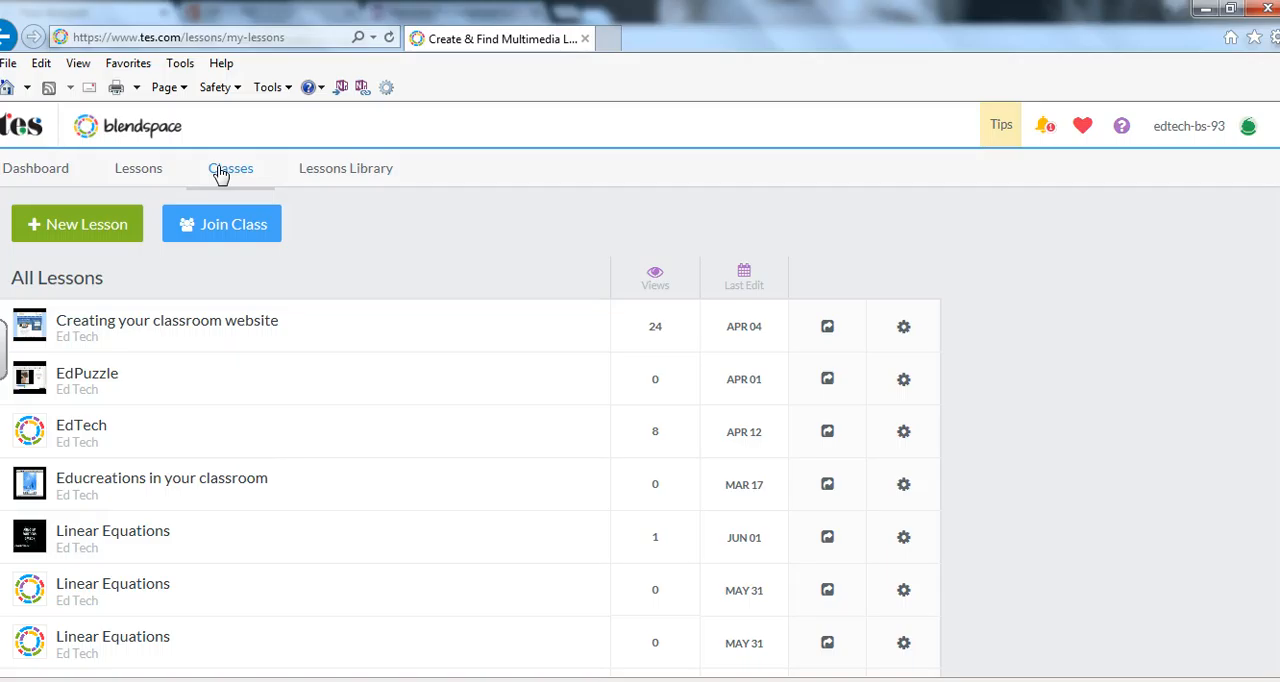
click(221, 174)
click(358, 172)
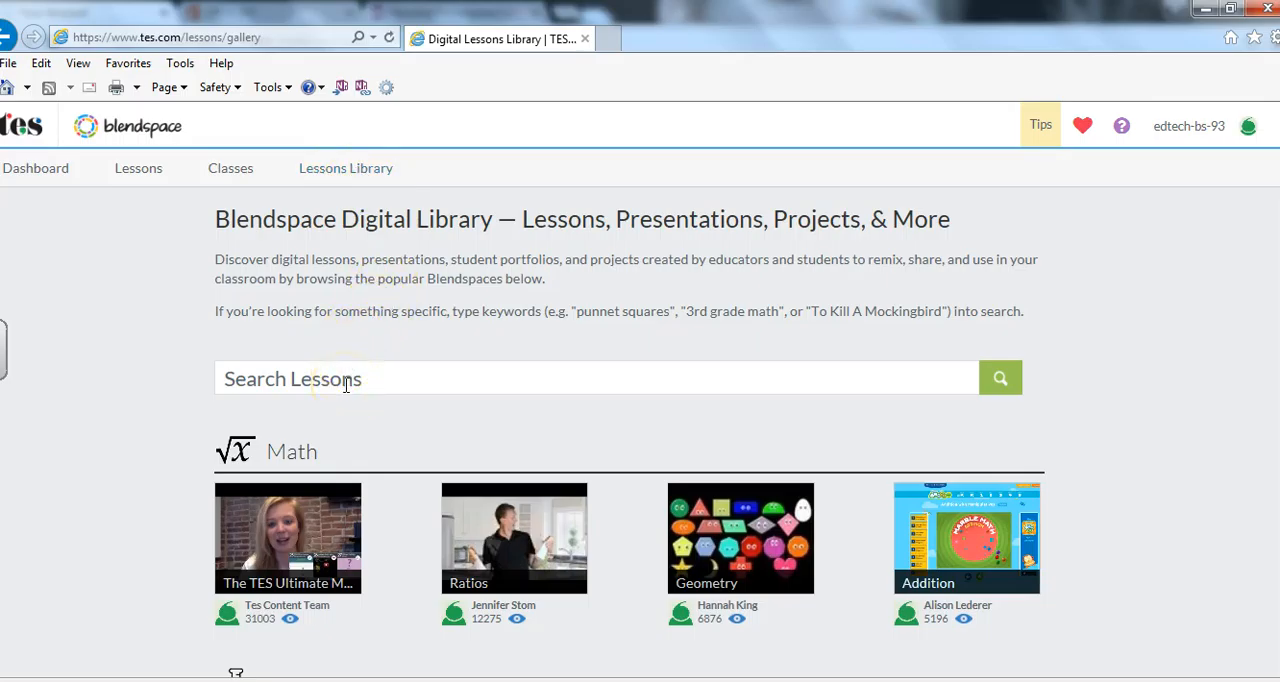
Create a new lesson from the dashboard and title it "Prime Numbers".
click(45, 171)
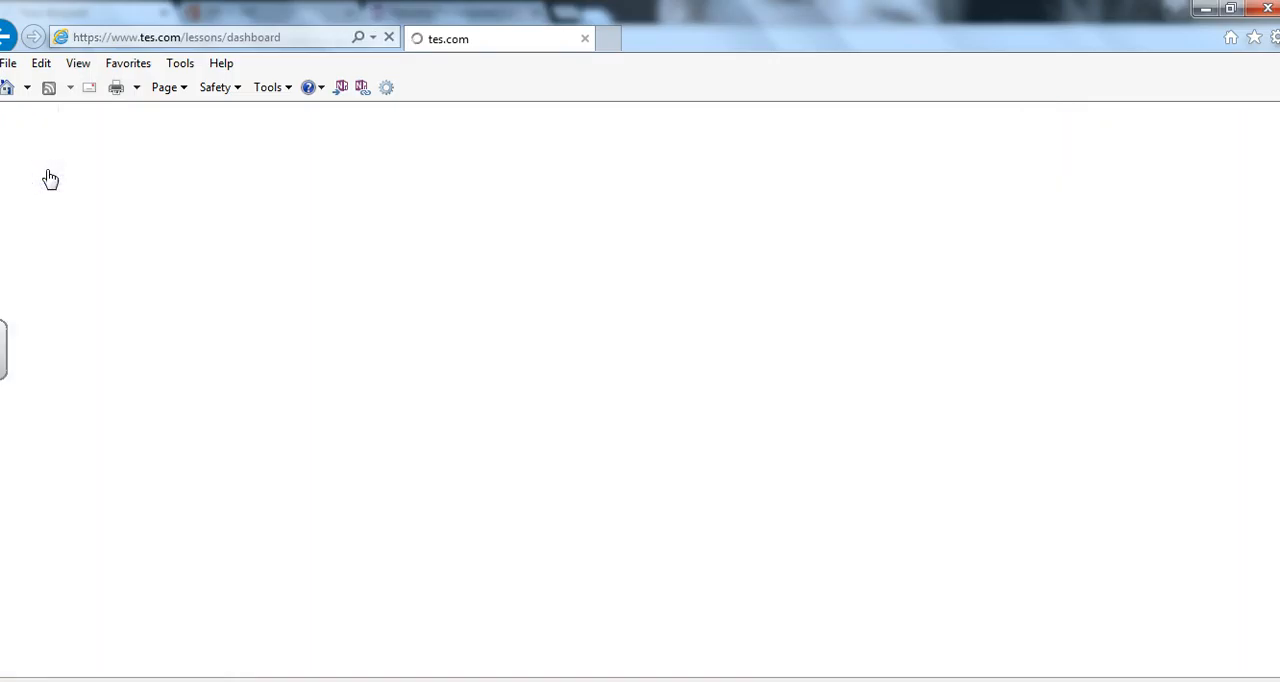
click(75, 264)
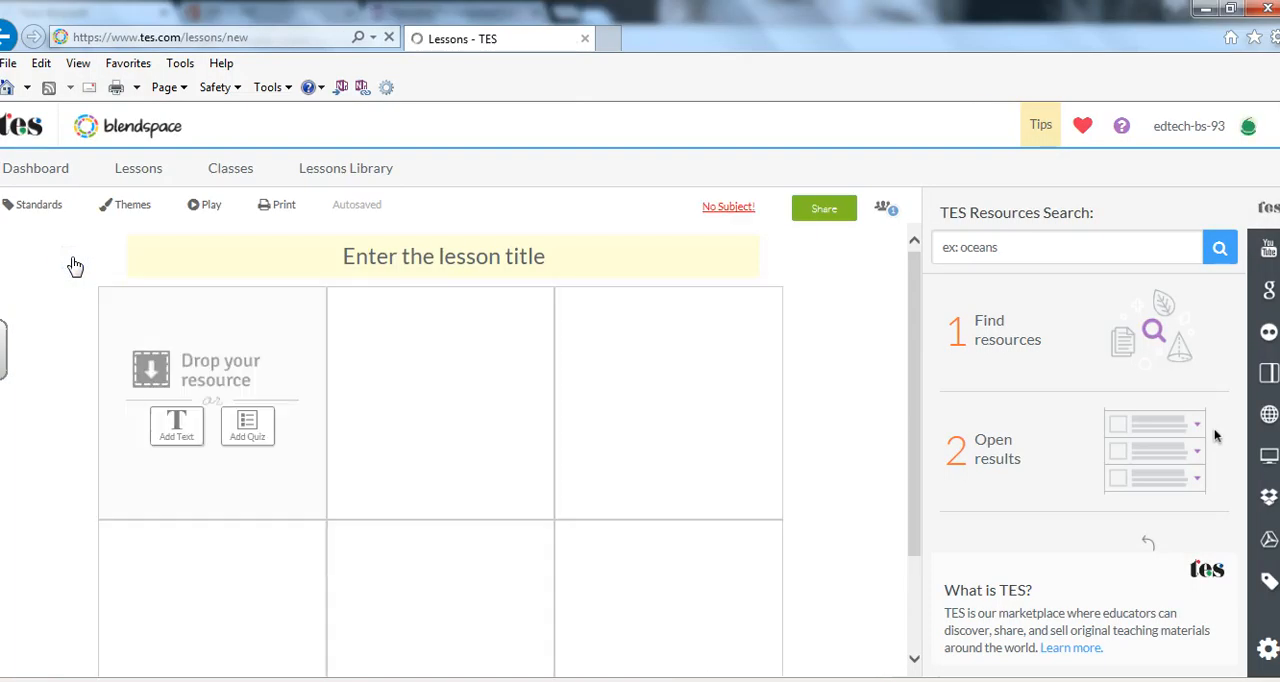
click(415, 241)
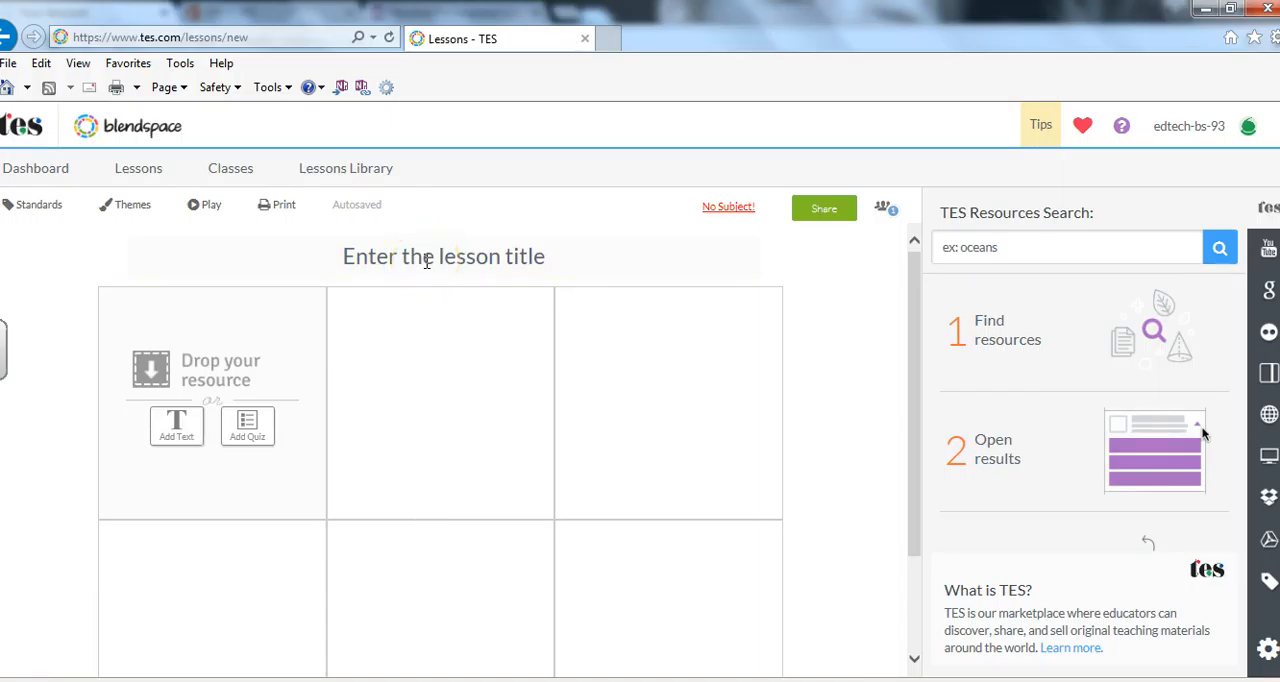
click(427, 260)
text(Prime NUmb)
key(BackSpace)
key(BackSpace)
key(BackSpace)
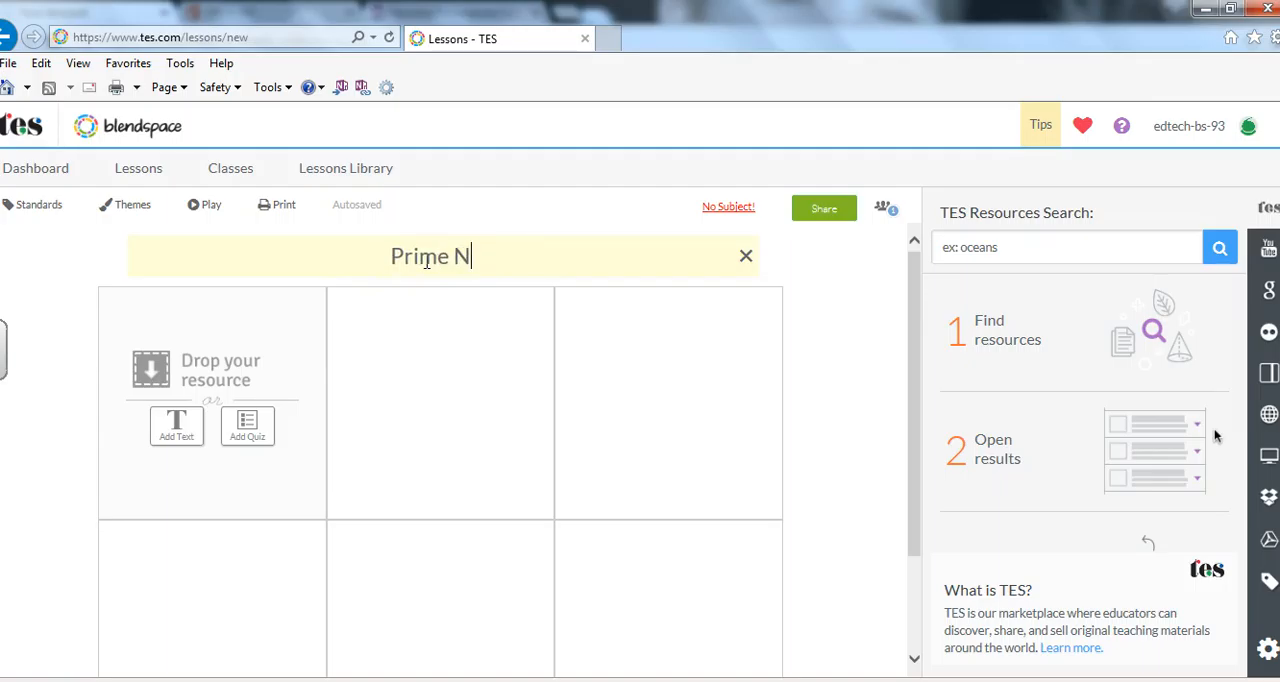
text(umbers)
click(141, 368)
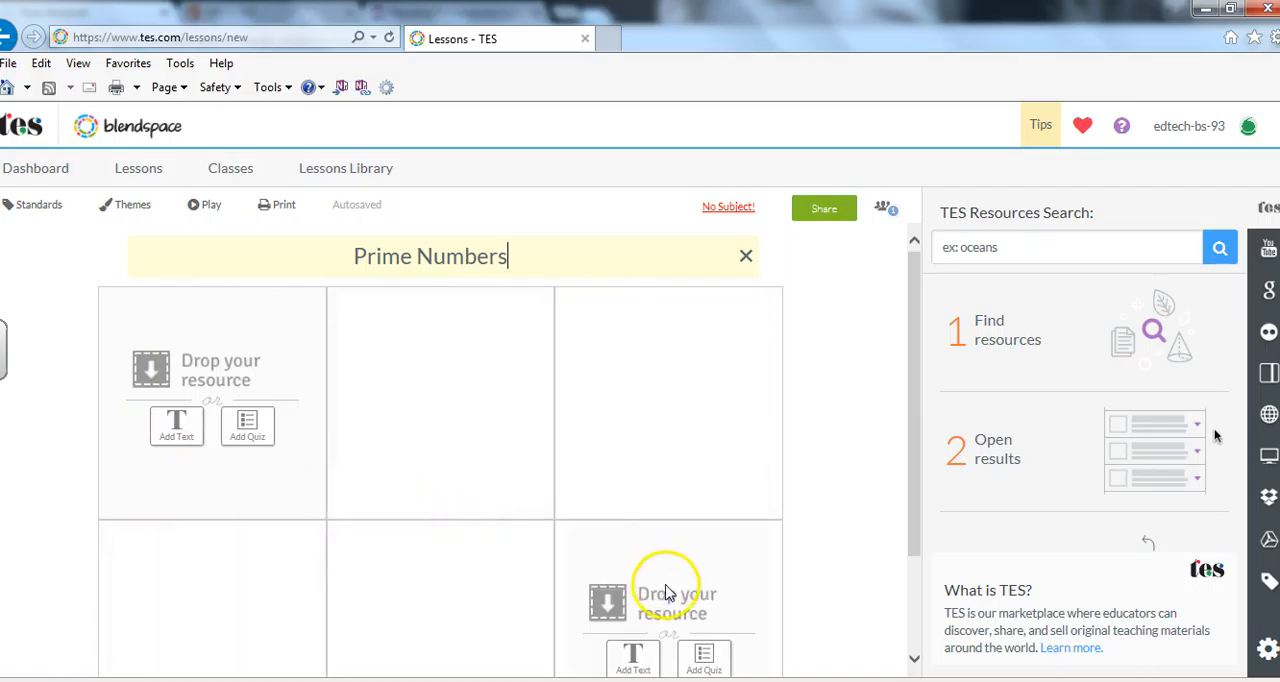
Look over the lesson's empty tile grid and its options for adding rows, text and quizzes.
drag(913, 272, 938, 363)
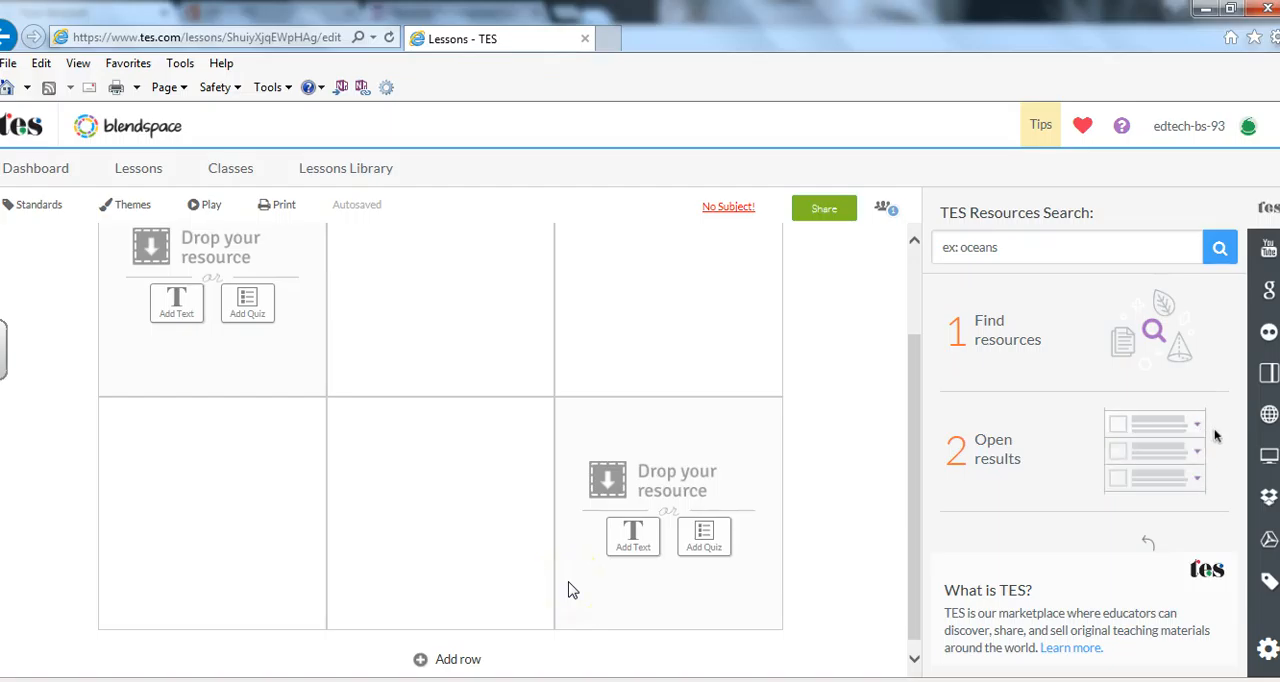
drag(905, 468, 916, 320)
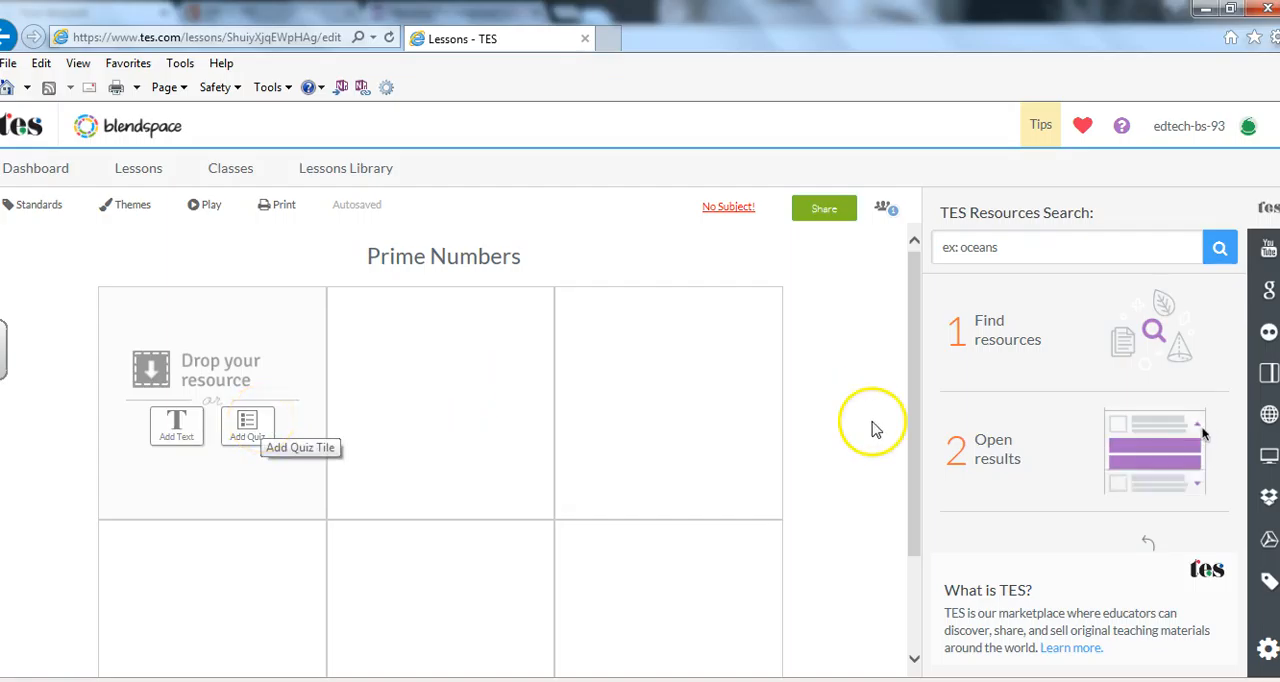
mouse_move(360, 420)
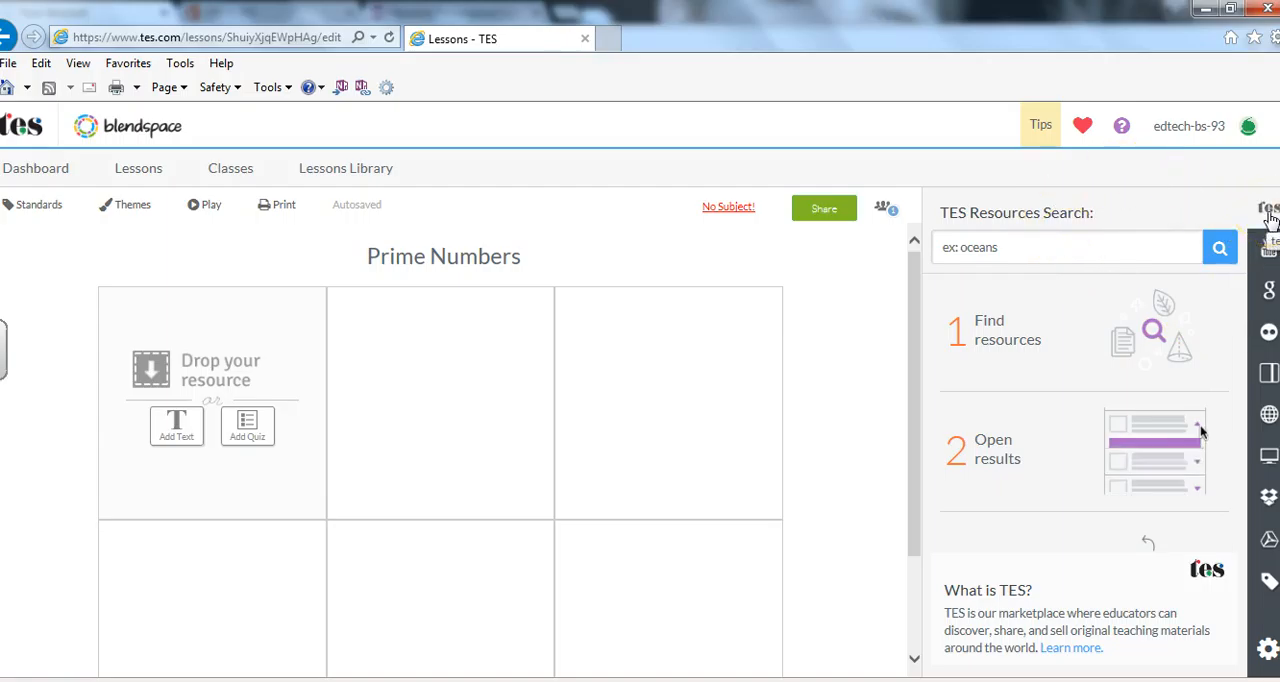
Examine the resource sources: TES, YouTube, Google, Flickr, Gooru, website links, uploaded files and Dropbox.
click(983, 248)
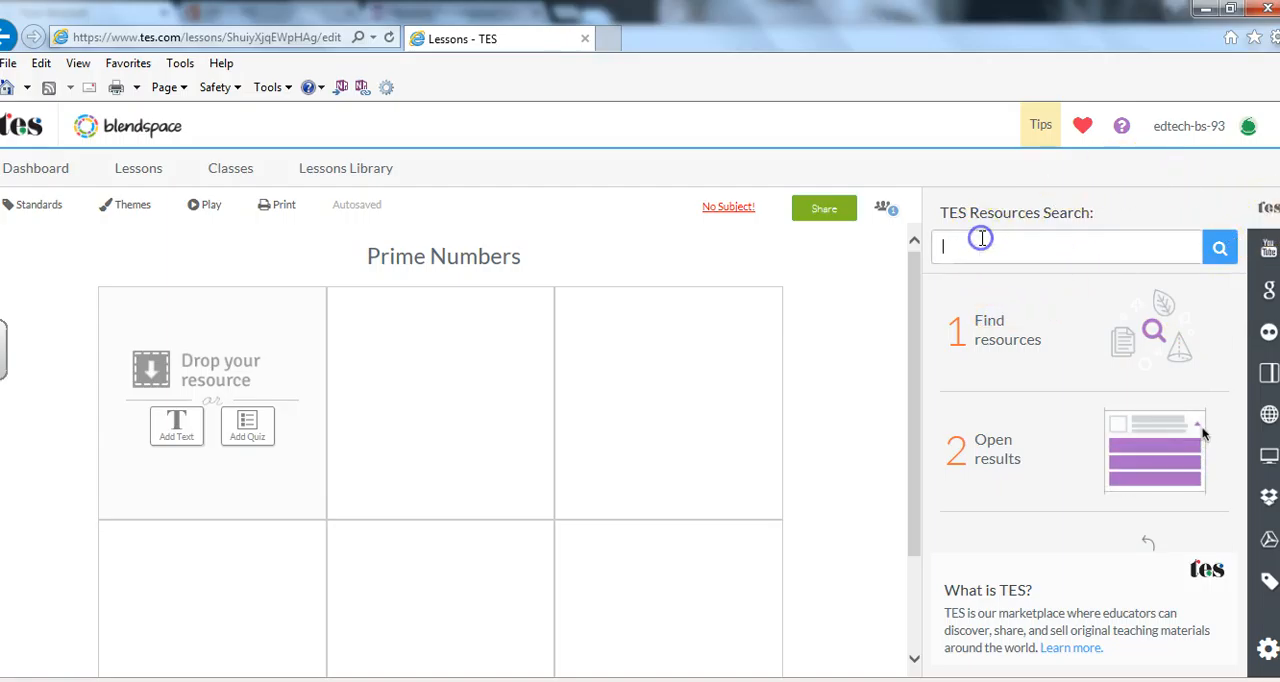
click(1268, 248)
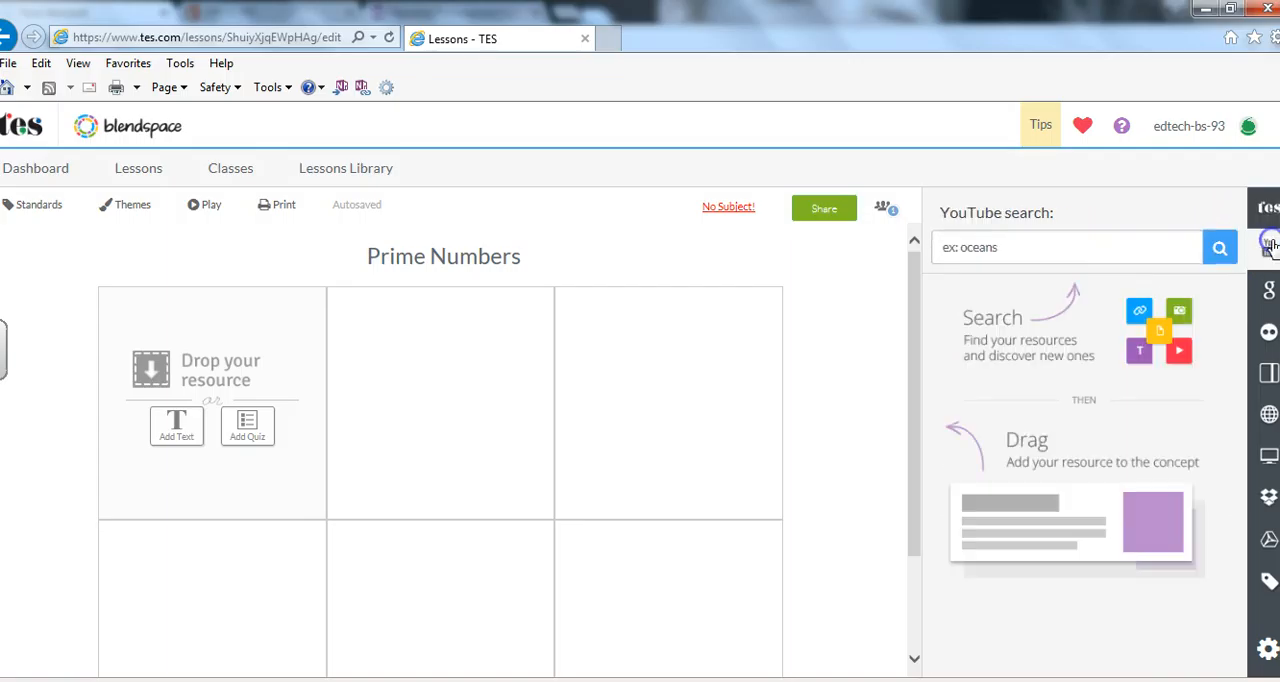
click(1268, 290)
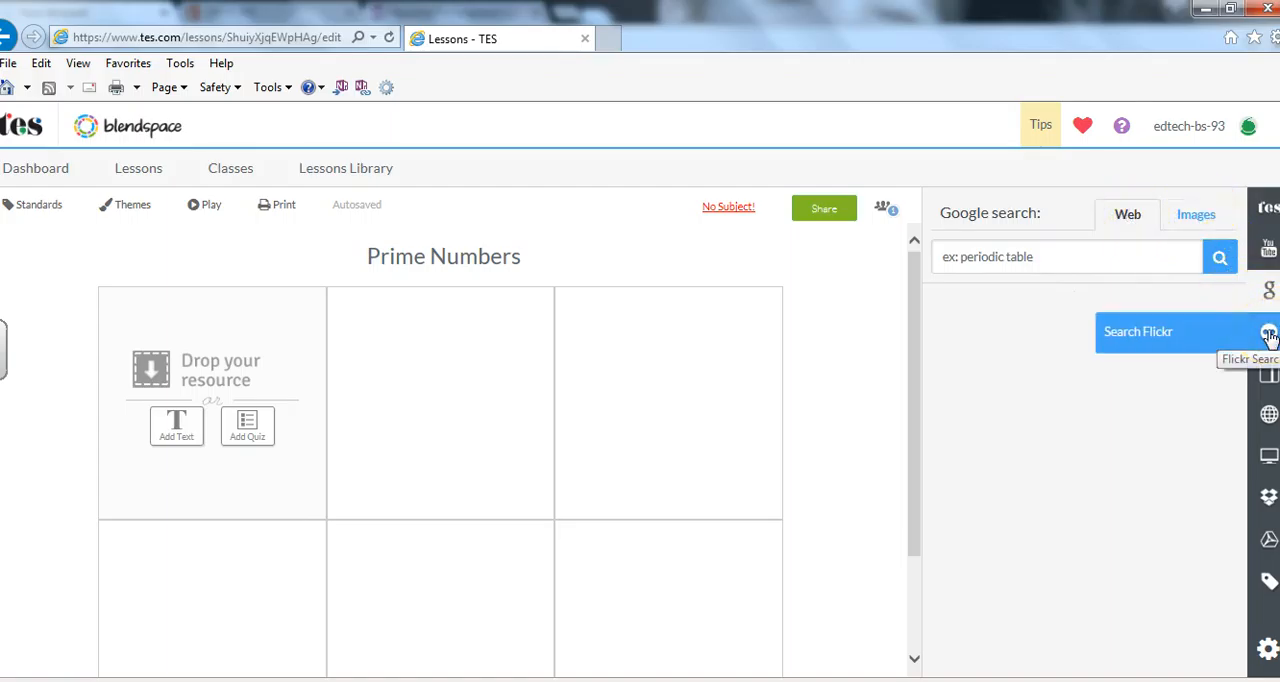
click(1267, 335)
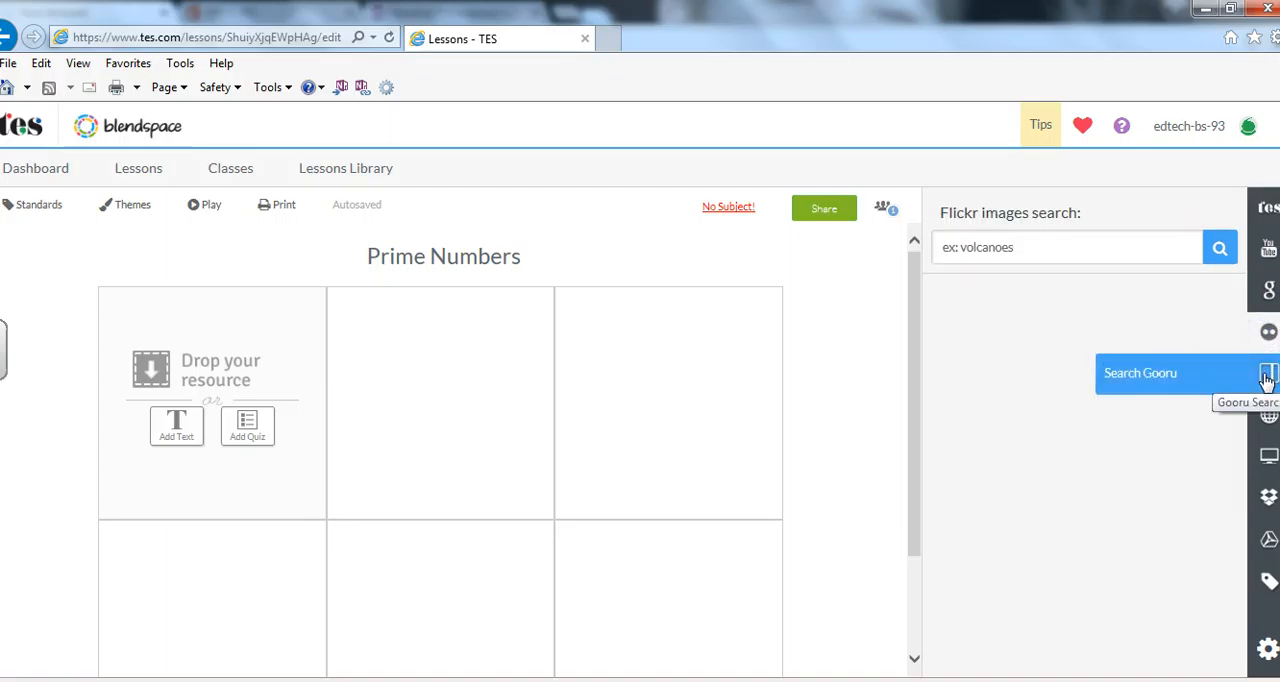
click(1267, 376)
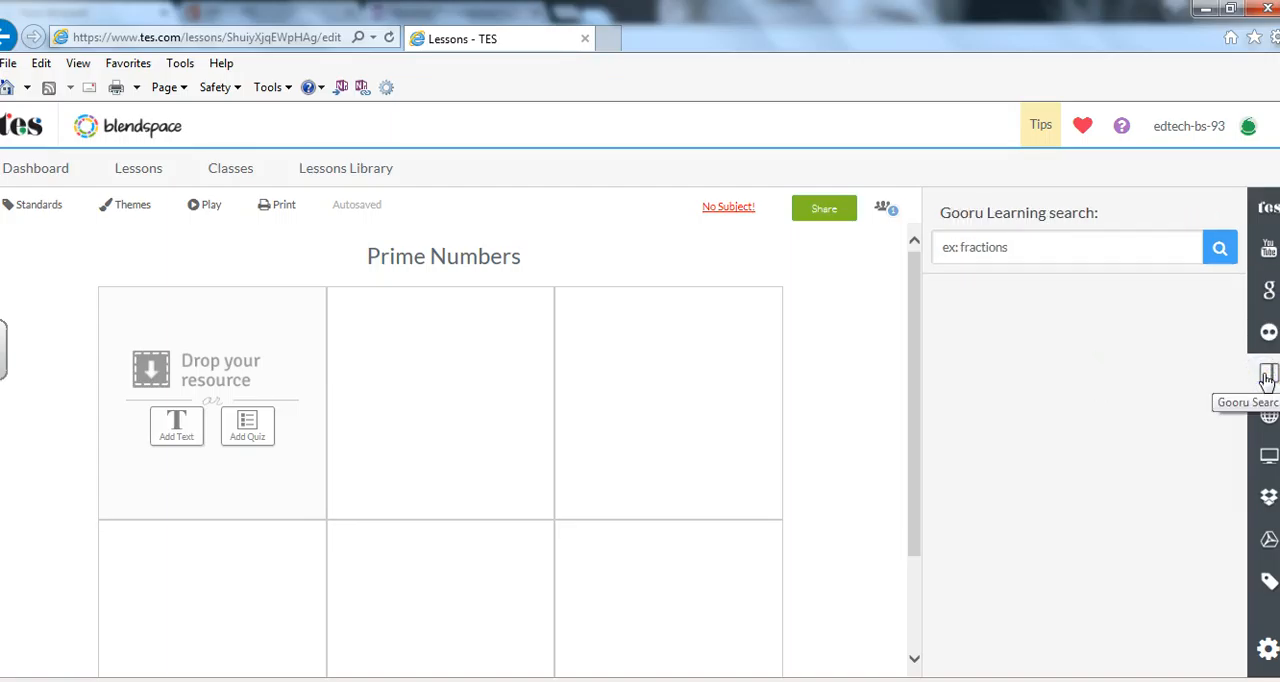
click(1266, 426)
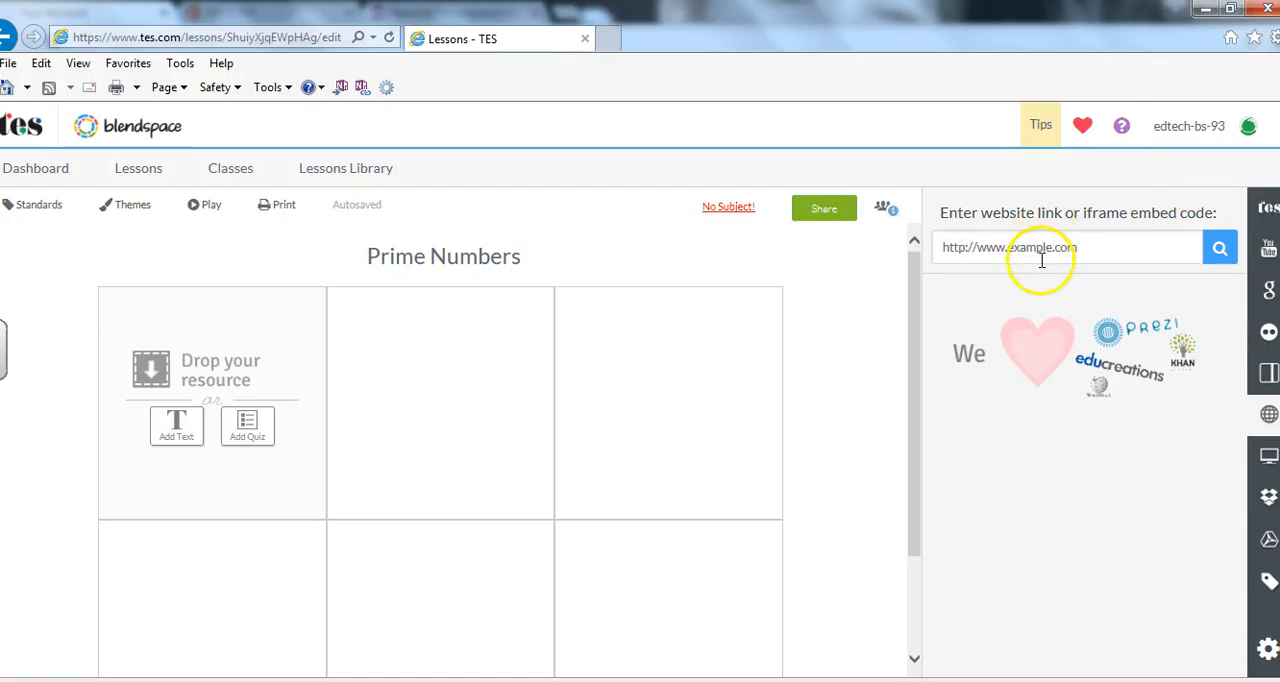
click(1267, 470)
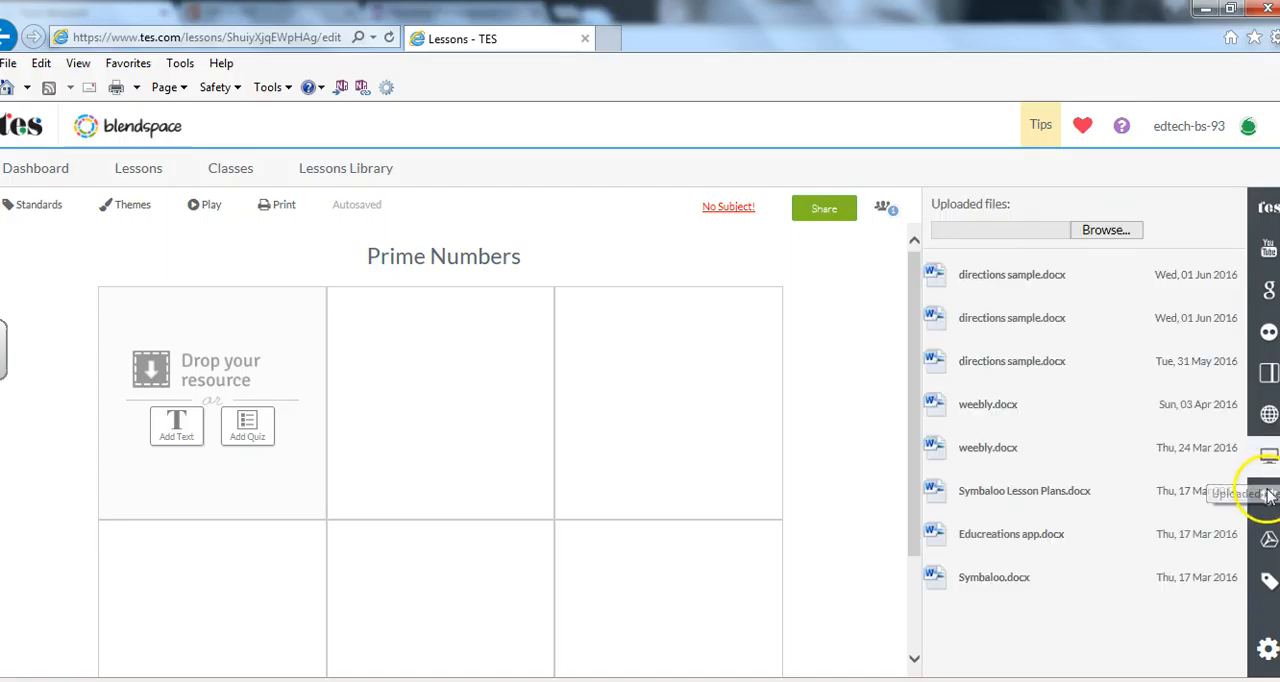
click(1267, 494)
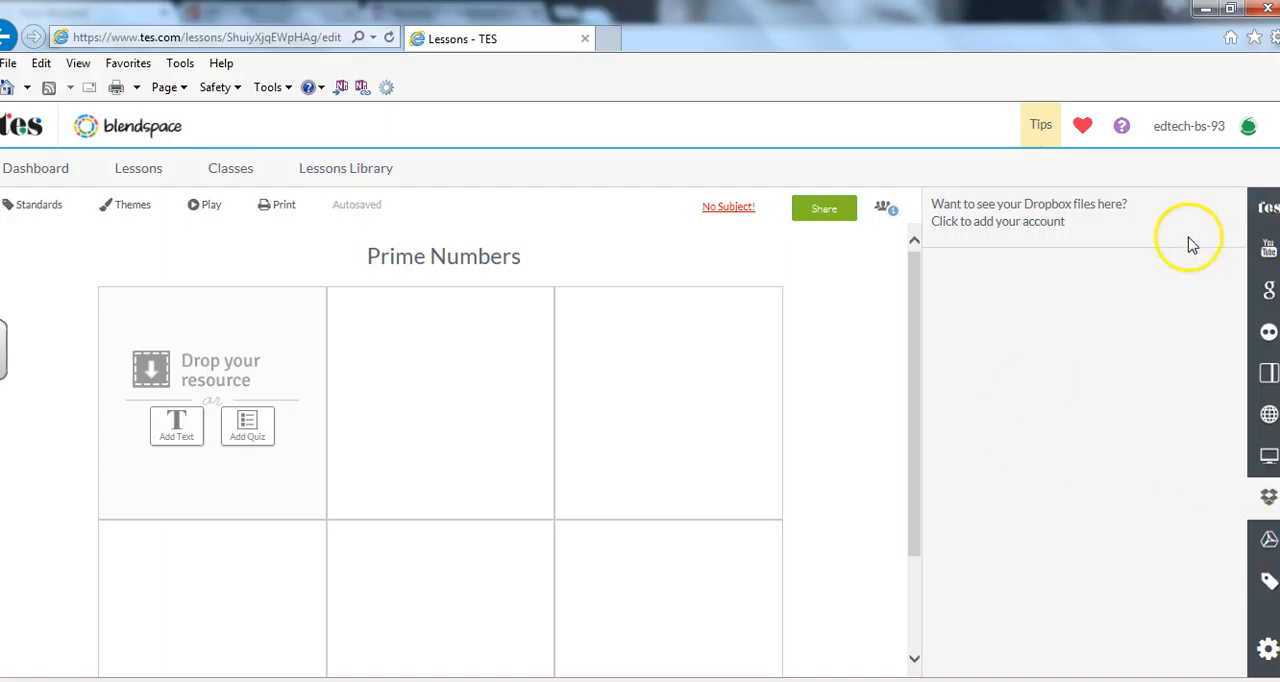
Remove the first directions sample.docx from the list of uploaded files.
click(1268, 458)
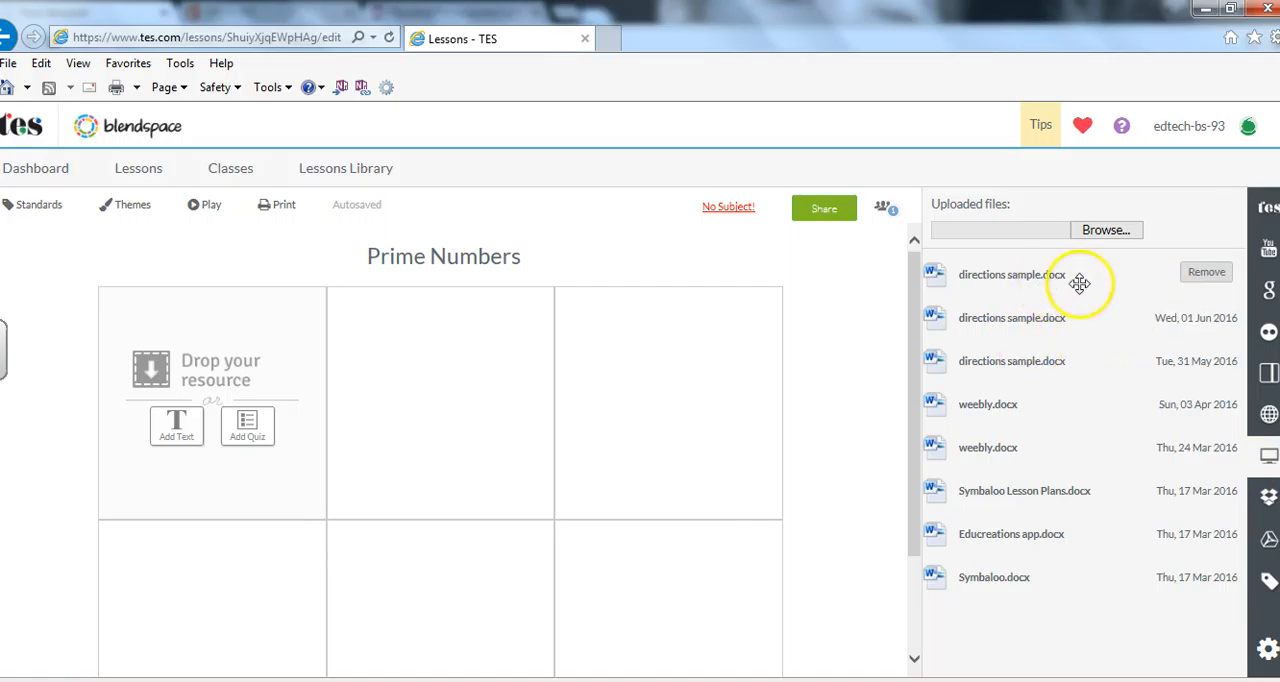
click(1201, 276)
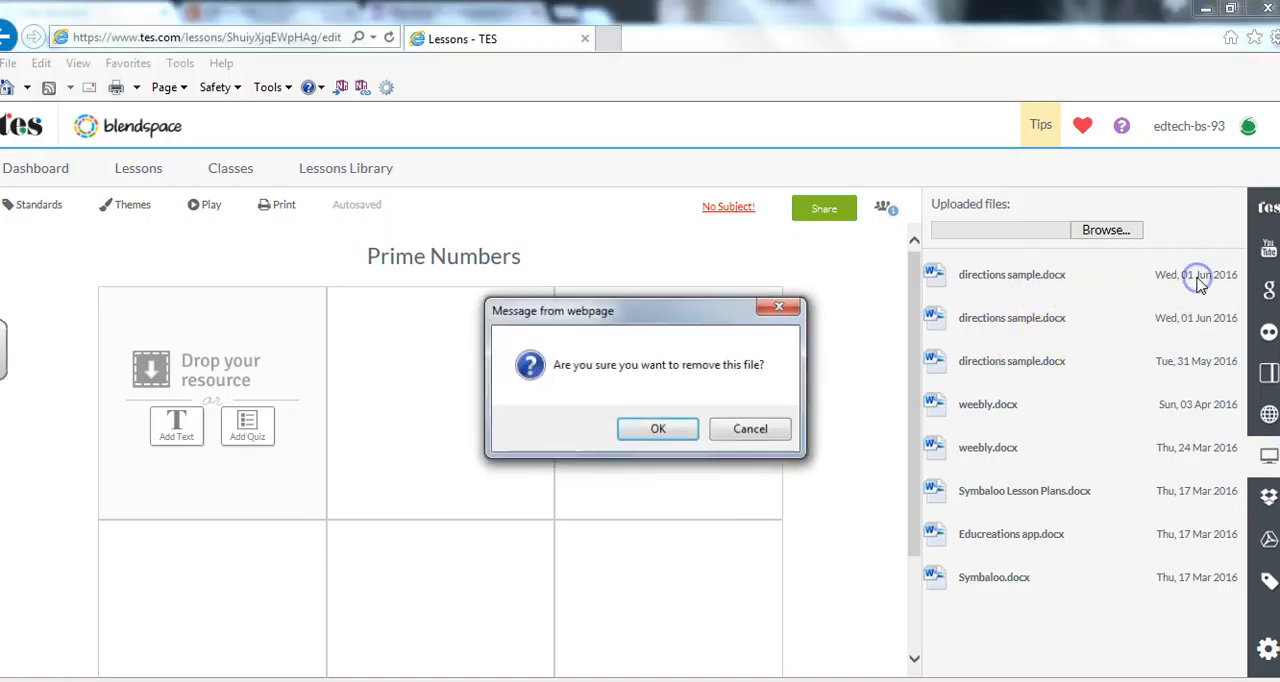
click(660, 429)
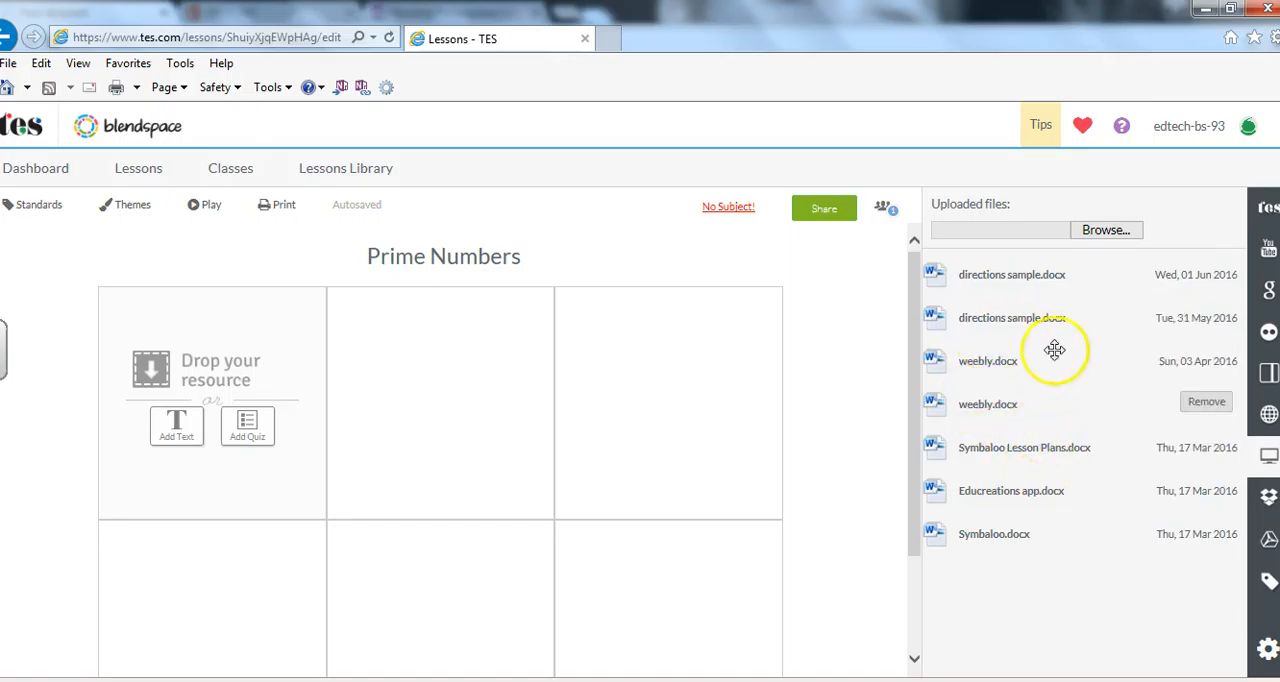
Upload directions sample.docx from the Documents library to the lesson's uploaded files.
click(1104, 231)
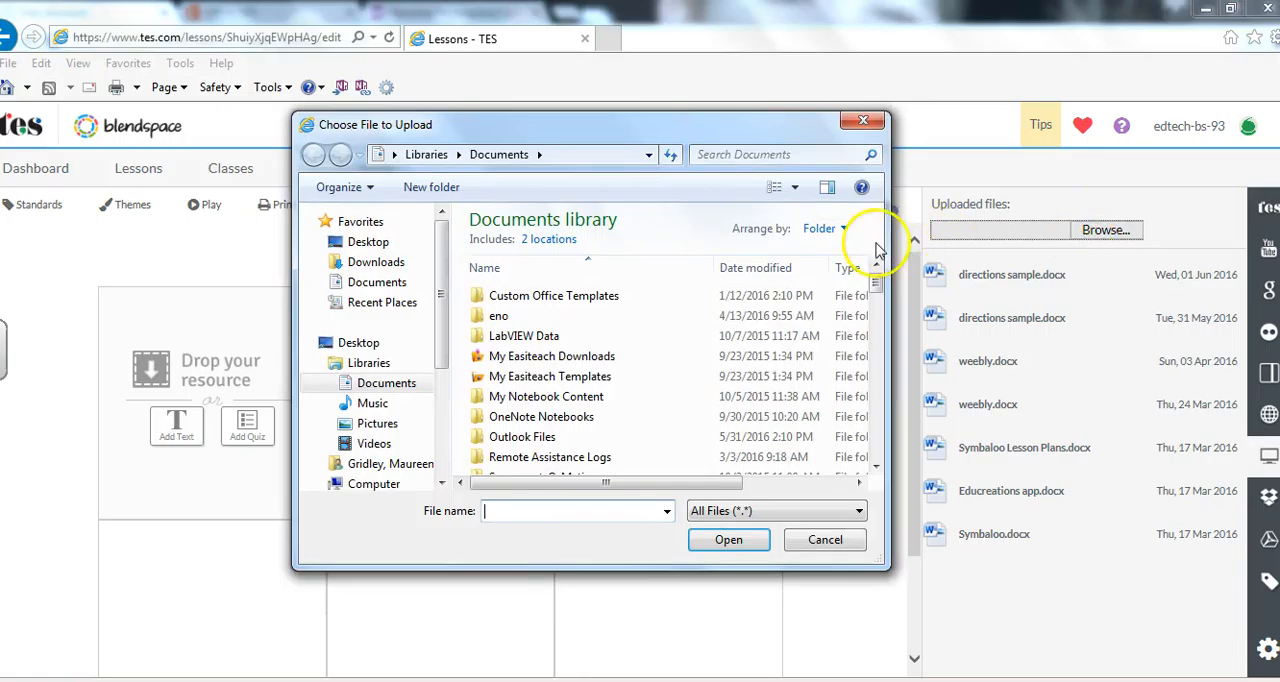
click(383, 390)
drag(880, 275, 887, 349)
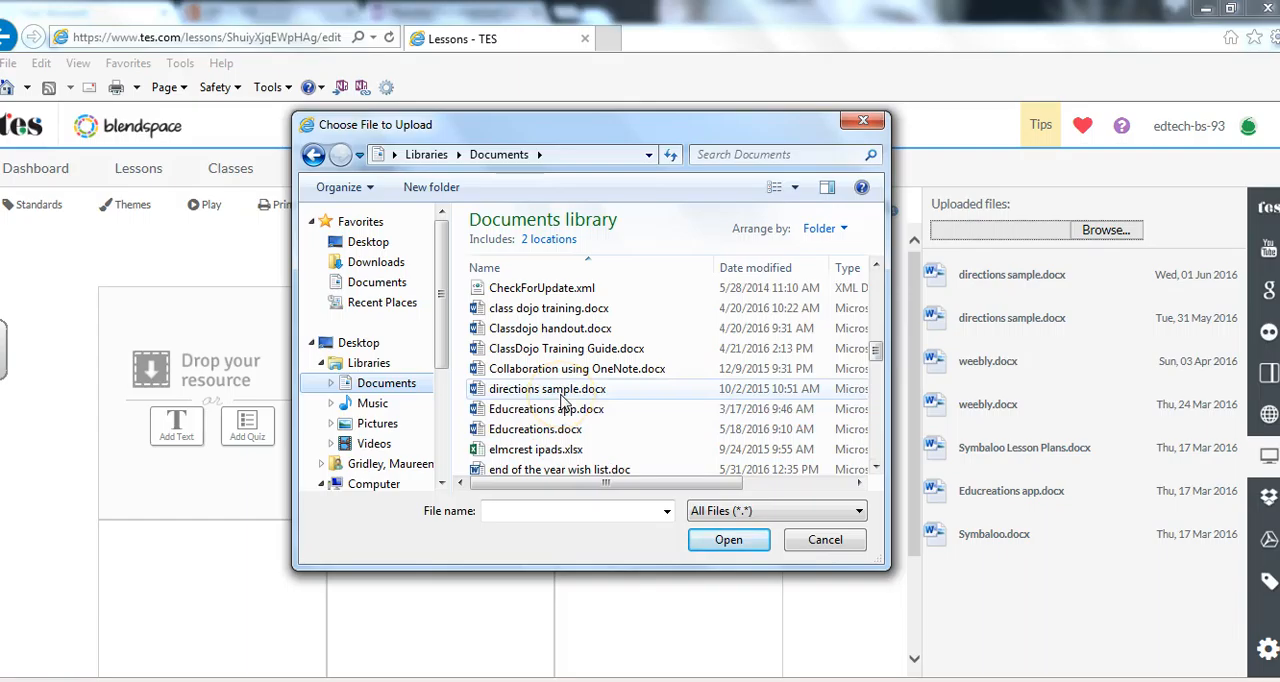
click(563, 392)
click(726, 540)
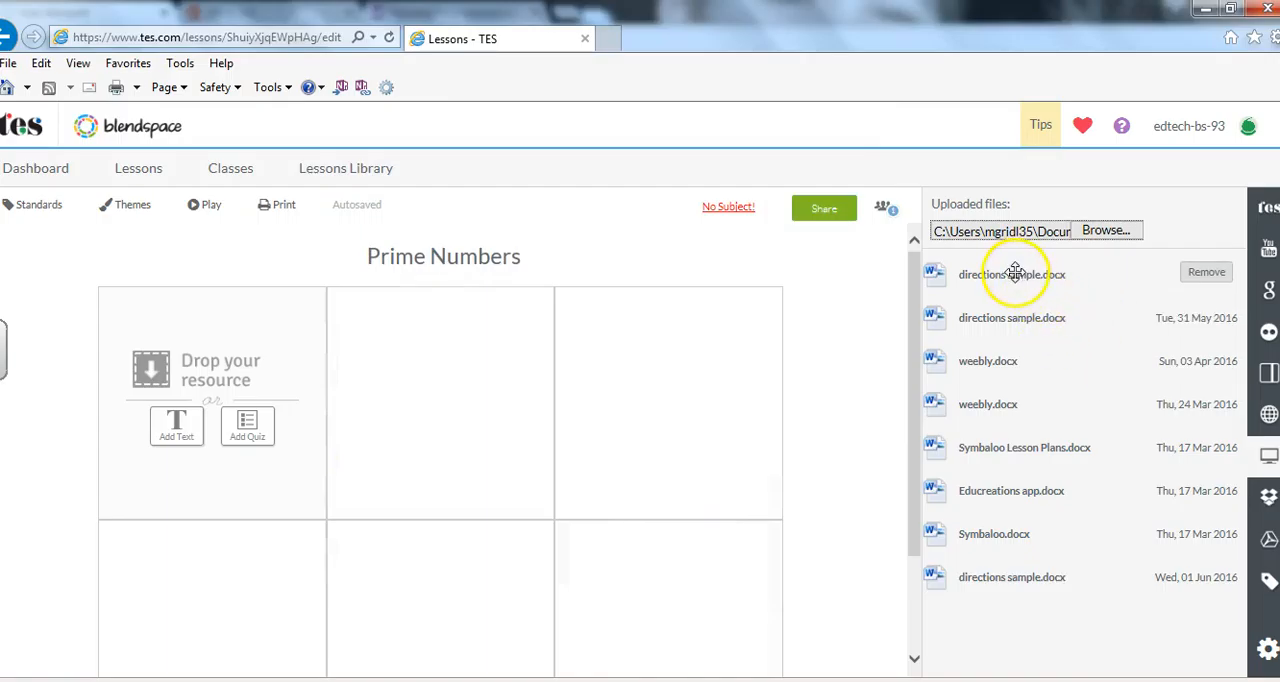
Place directions sample.docx in the lesson's first tile and label that tile "Directions".
drag(1015, 274, 255, 367)
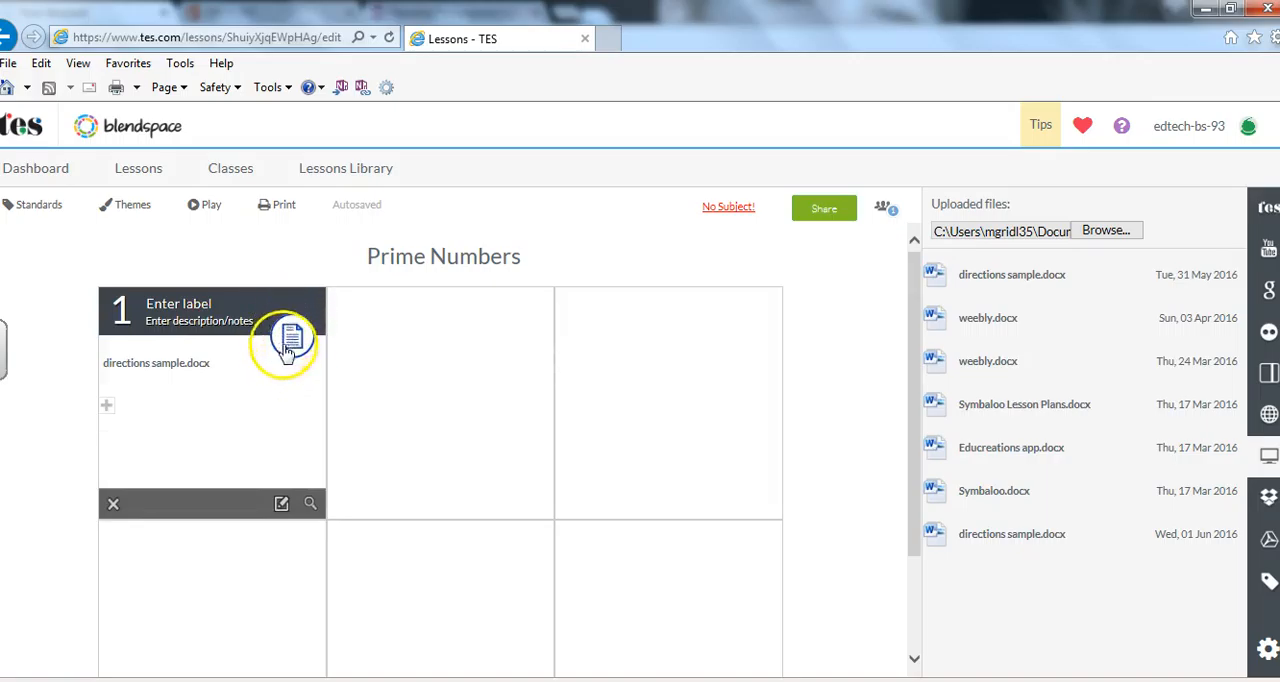
click(184, 302)
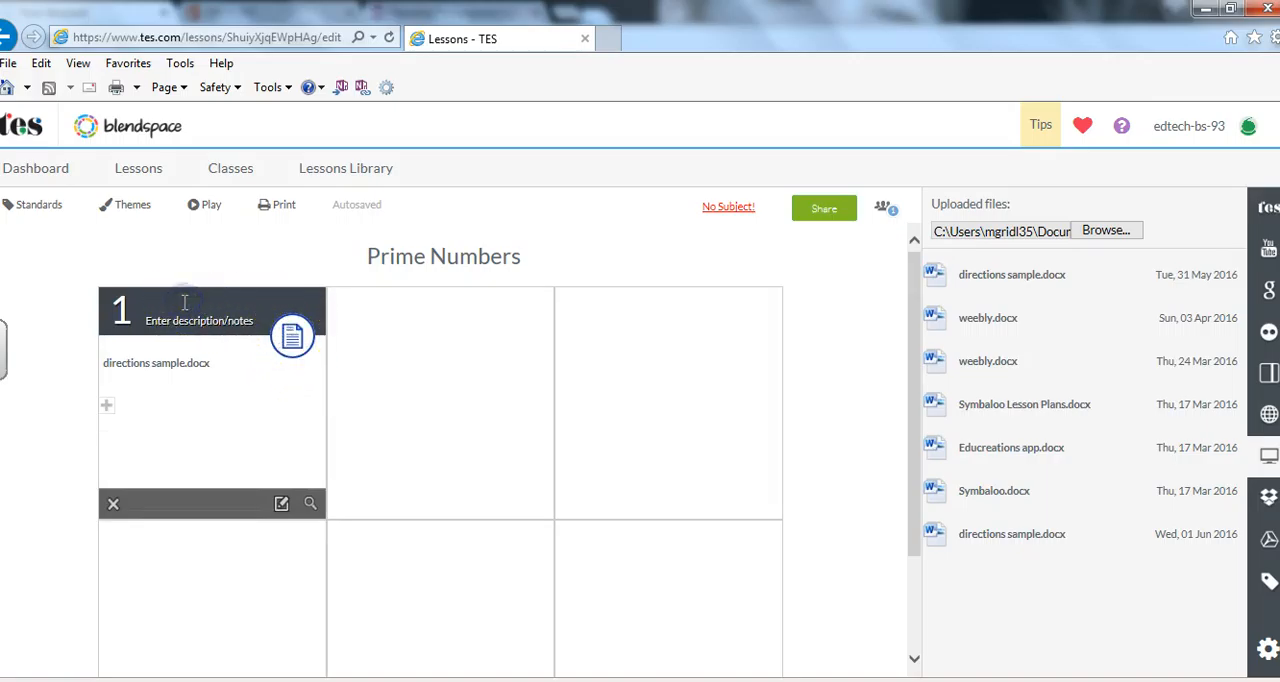
click(163, 300)
click(193, 318)
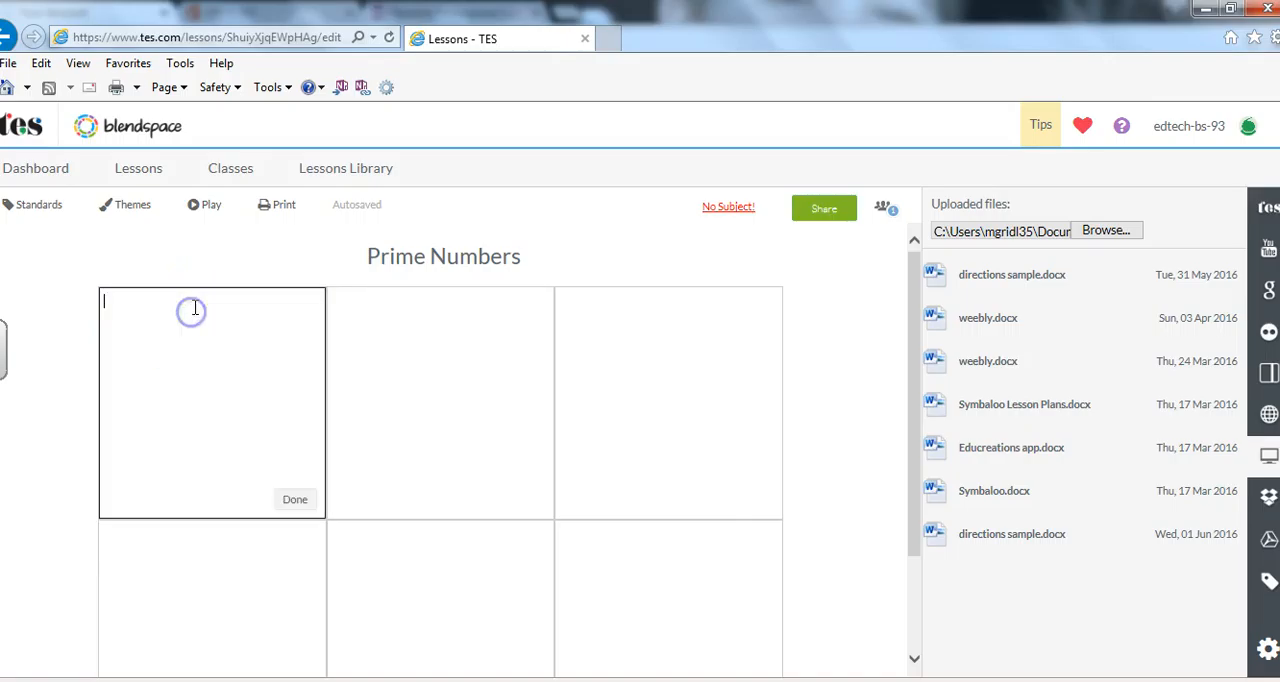
click(292, 502)
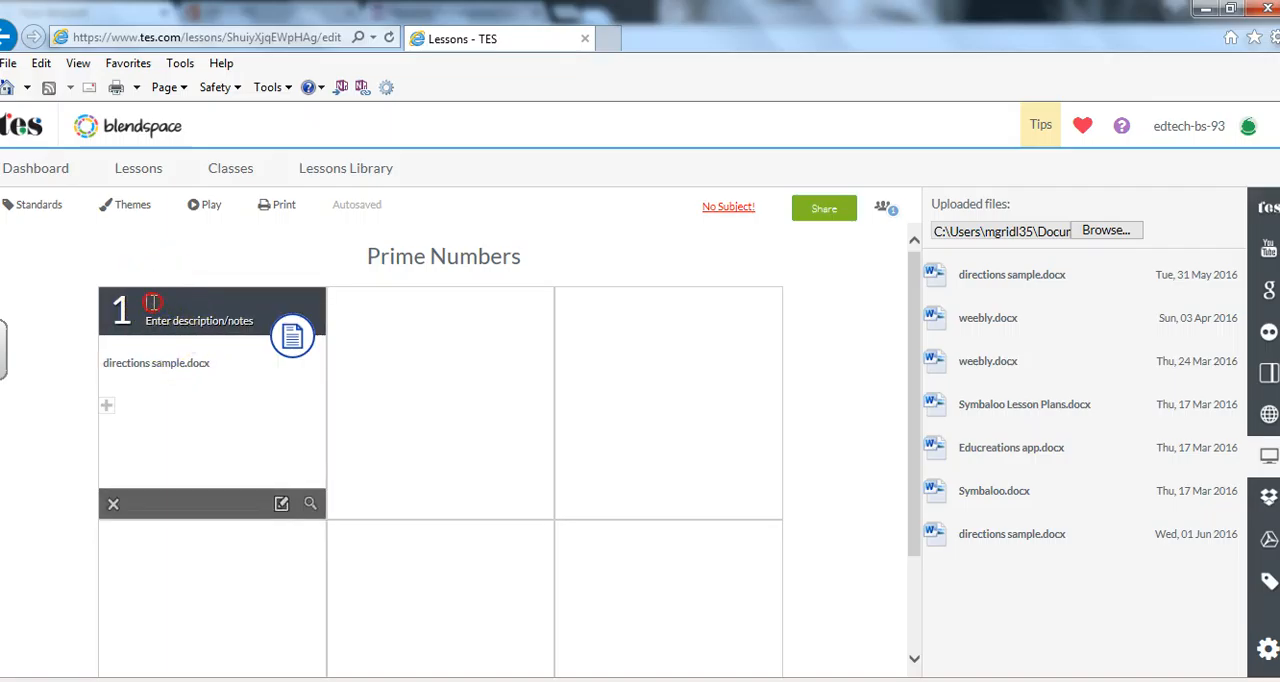
right_click(152, 301)
click(152, 302)
click(528, 386)
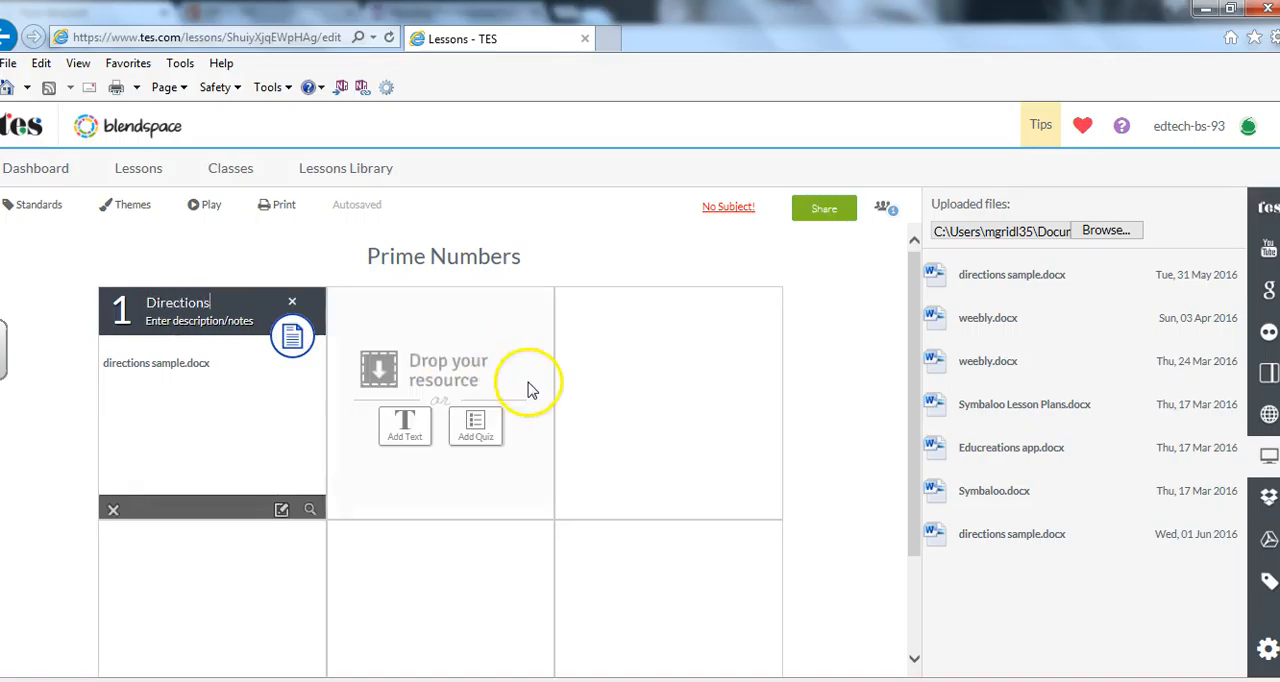
Search YouTube for "prime numbers" as a resource source for the lesson.
click(518, 367)
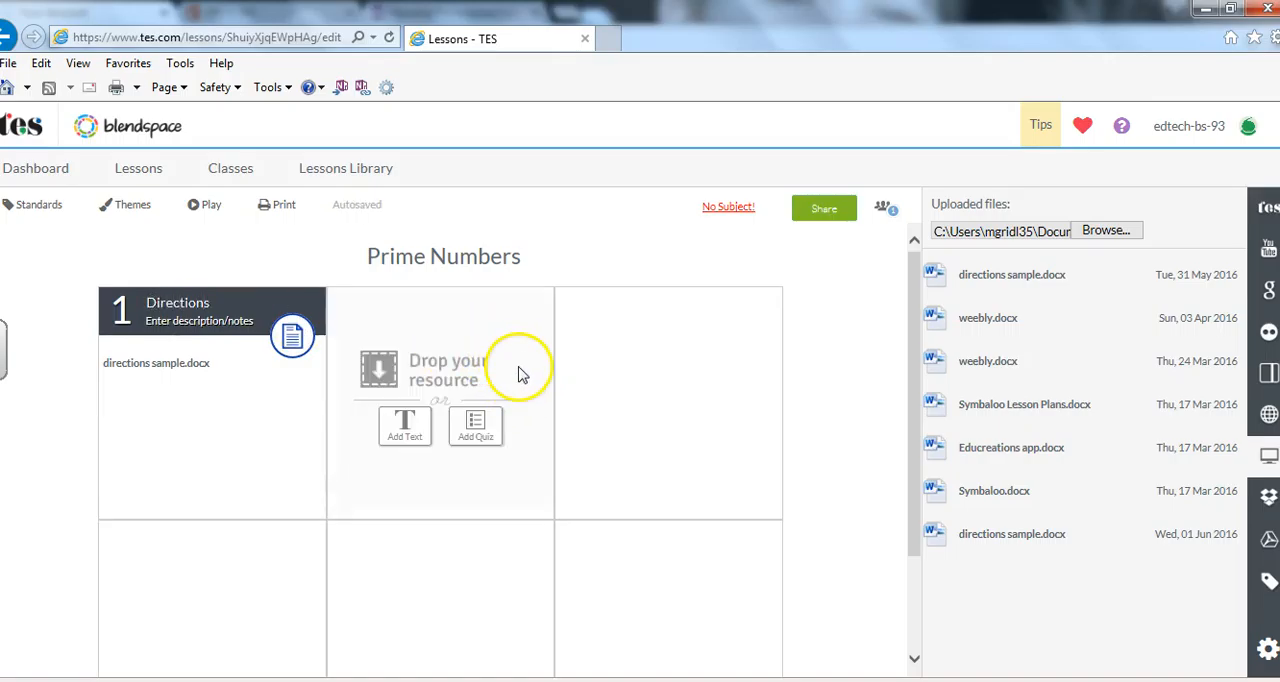
click(1266, 250)
click(1004, 249)
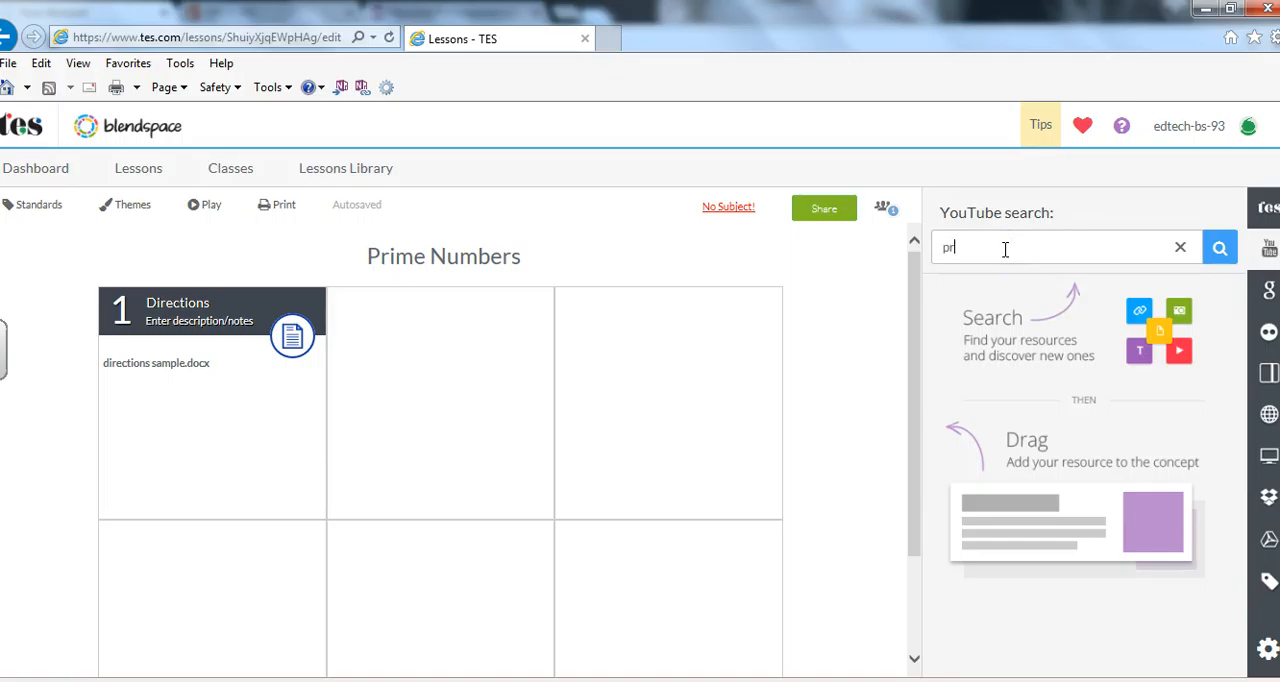
text(prime numbers)
key(Return)
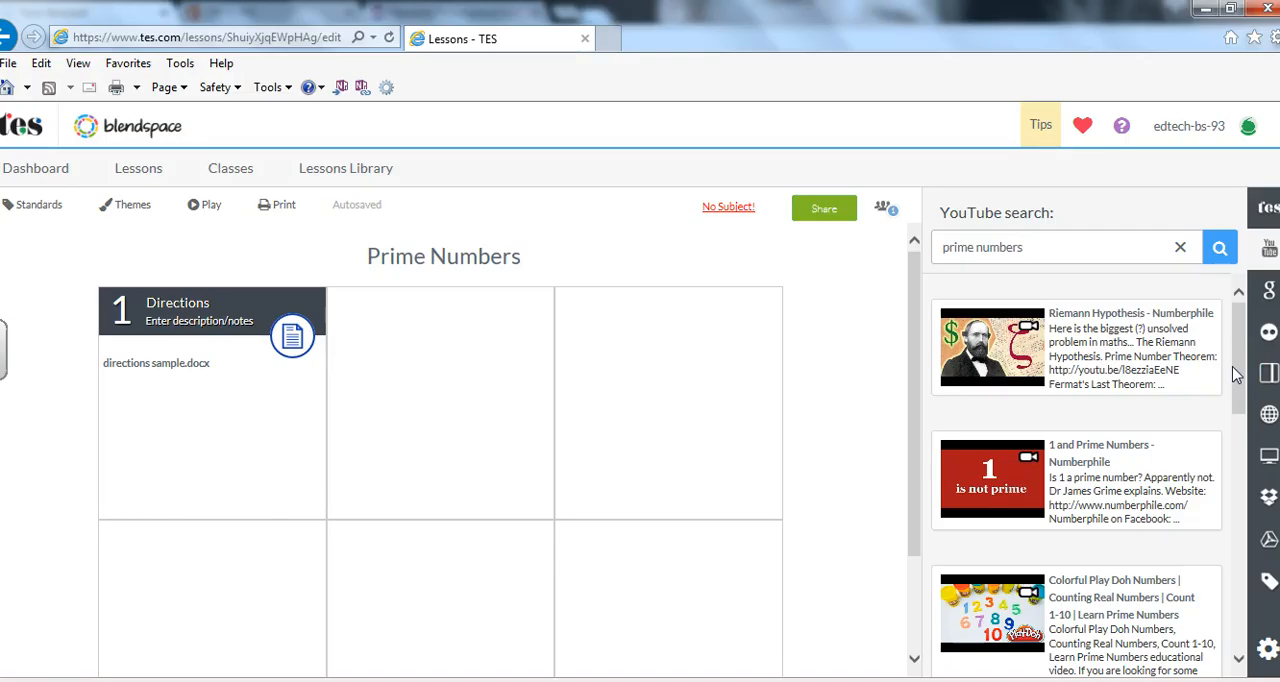
Fill tiles 2 to 4 with the videos "1 and Prime Numbers", Khan Academy's "Prime numbers" and "Encryption and HUGE numbers".
scroll(1236, 374, down, 1)
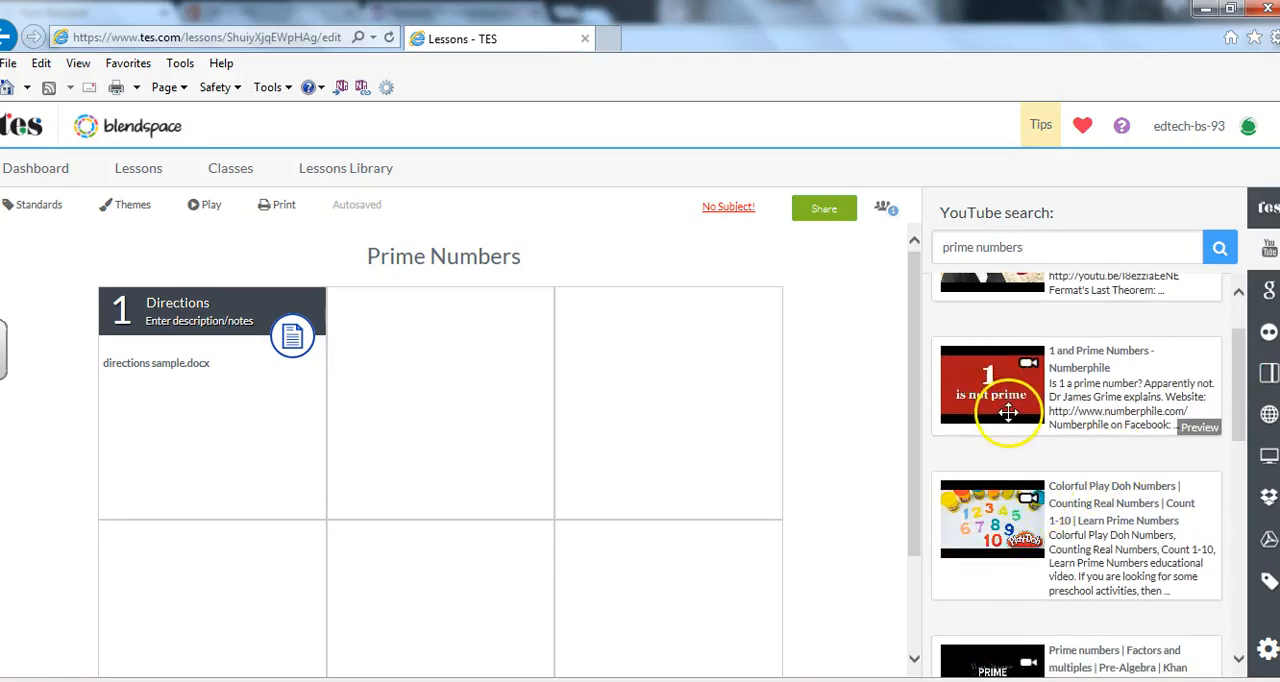
drag(1008, 393, 500, 402)
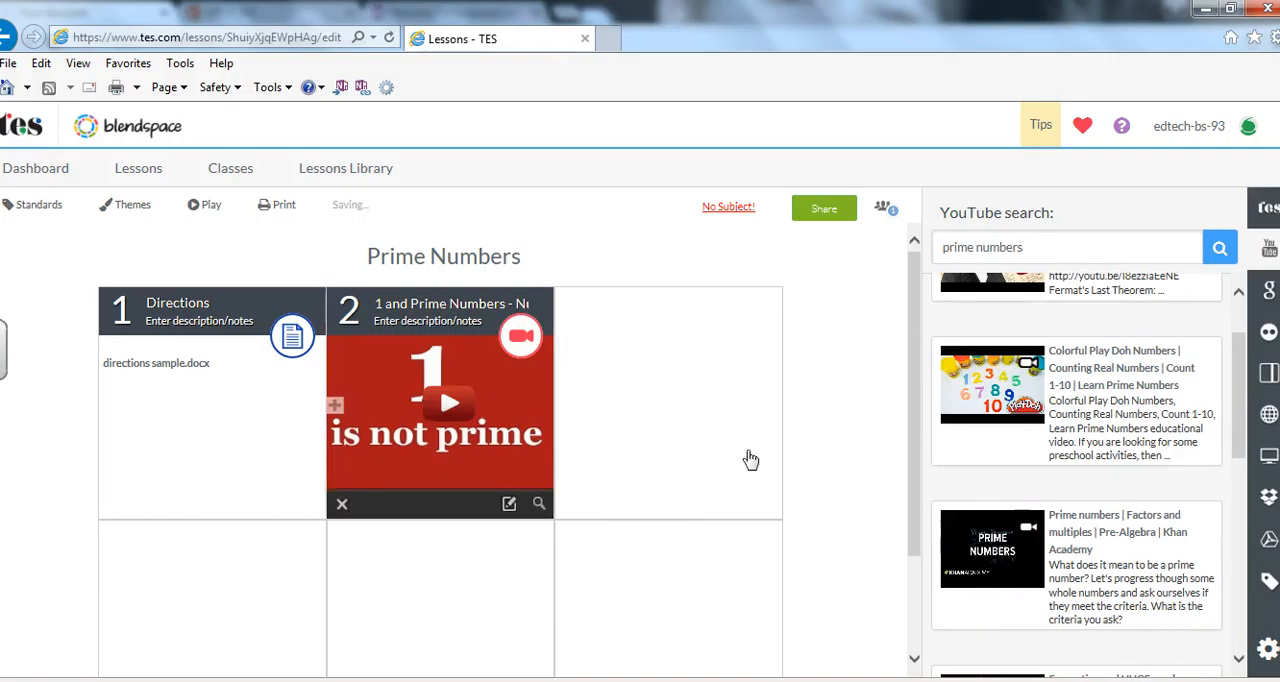
drag(1040, 530, 711, 447)
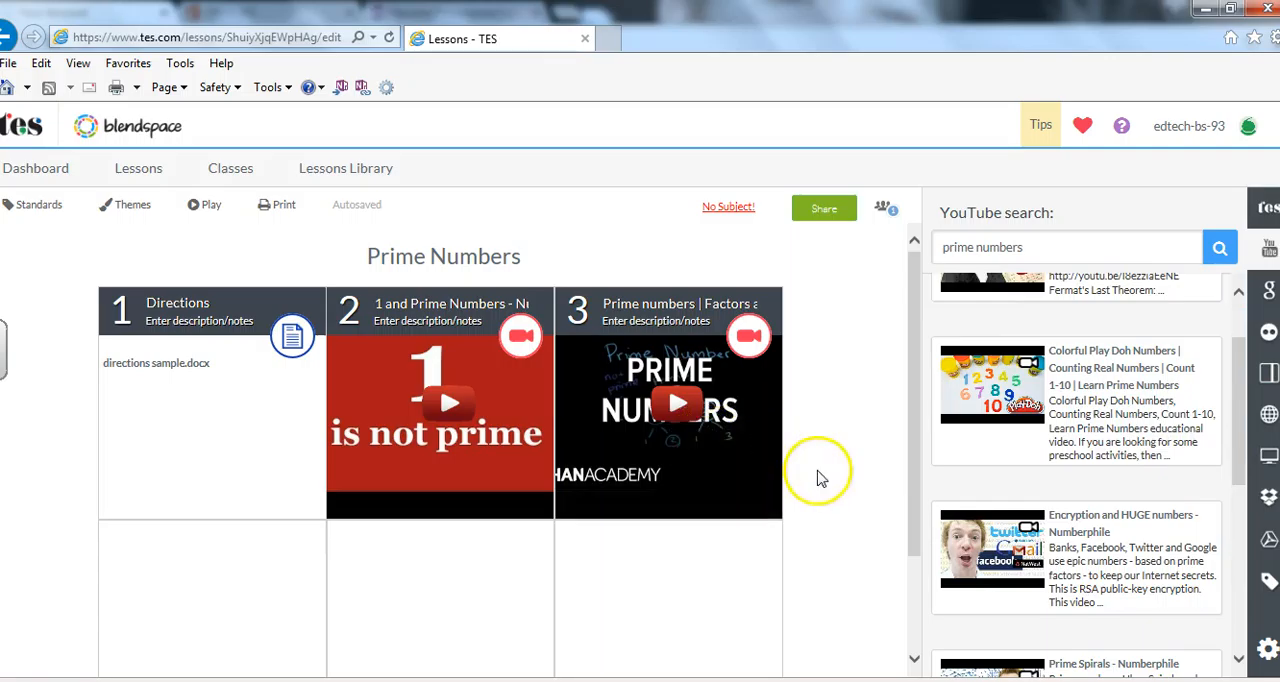
drag(1018, 500, 183, 583)
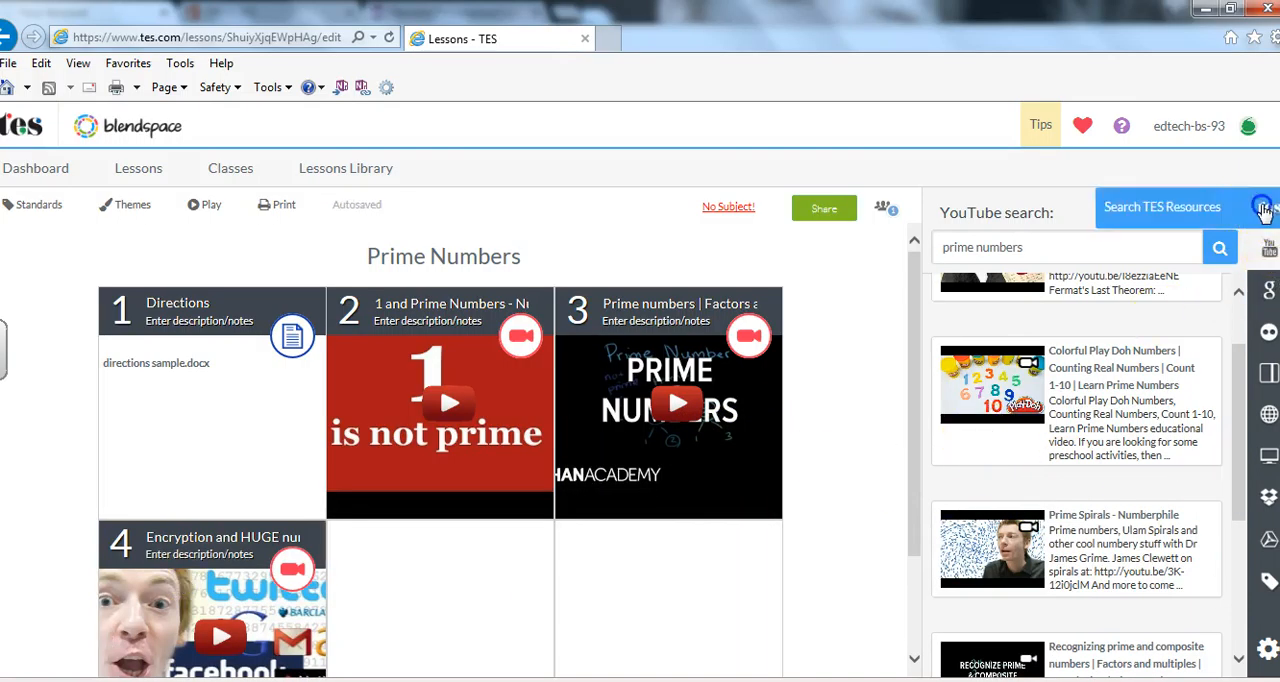
Find "prime numbers" in the TES resources and place the 11) Prime Decomposition presentation in the fifth tile.
click(1267, 207)
click(1032, 240)
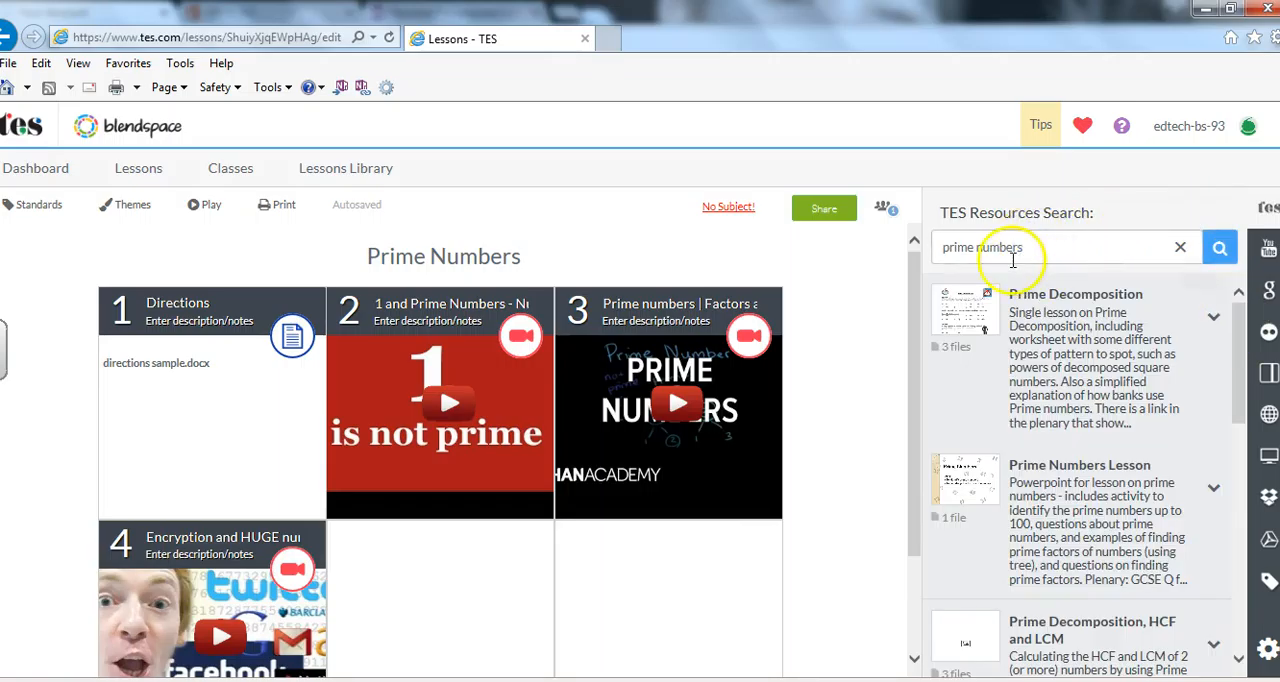
click(979, 313)
drag(940, 483, 445, 570)
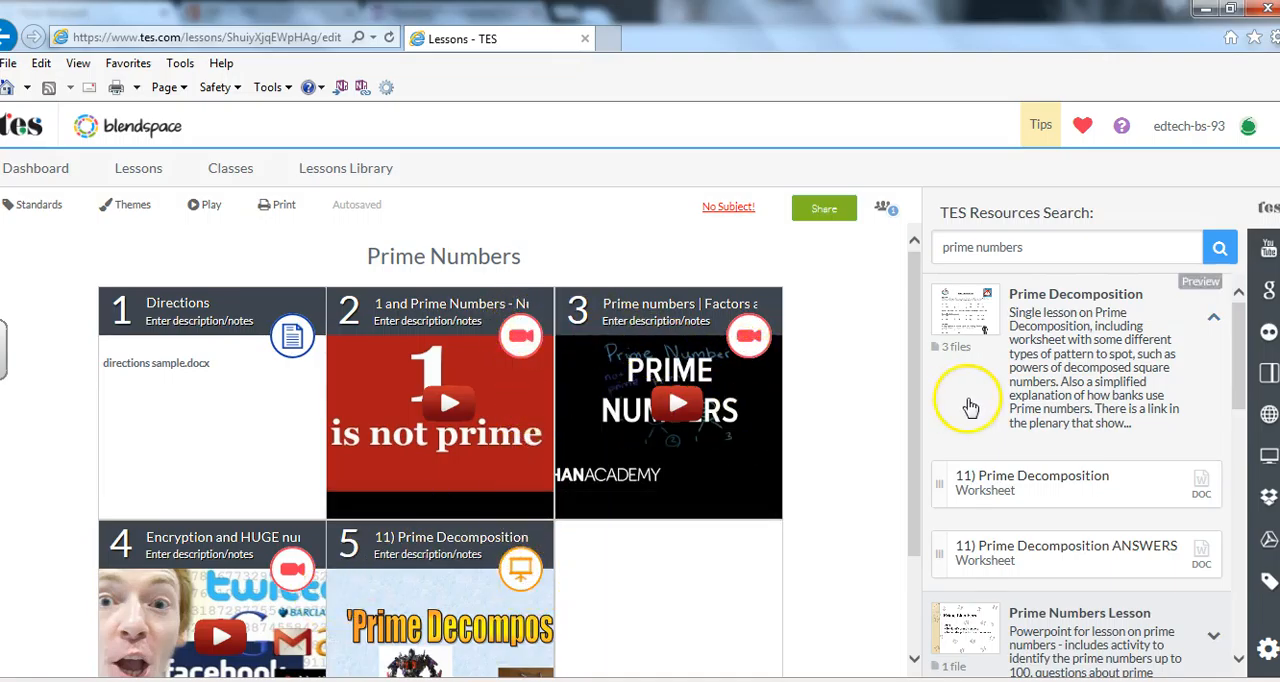
Add a quiz to the sixth tile with the question "Which is a prime number?".
drag(917, 382, 920, 448)
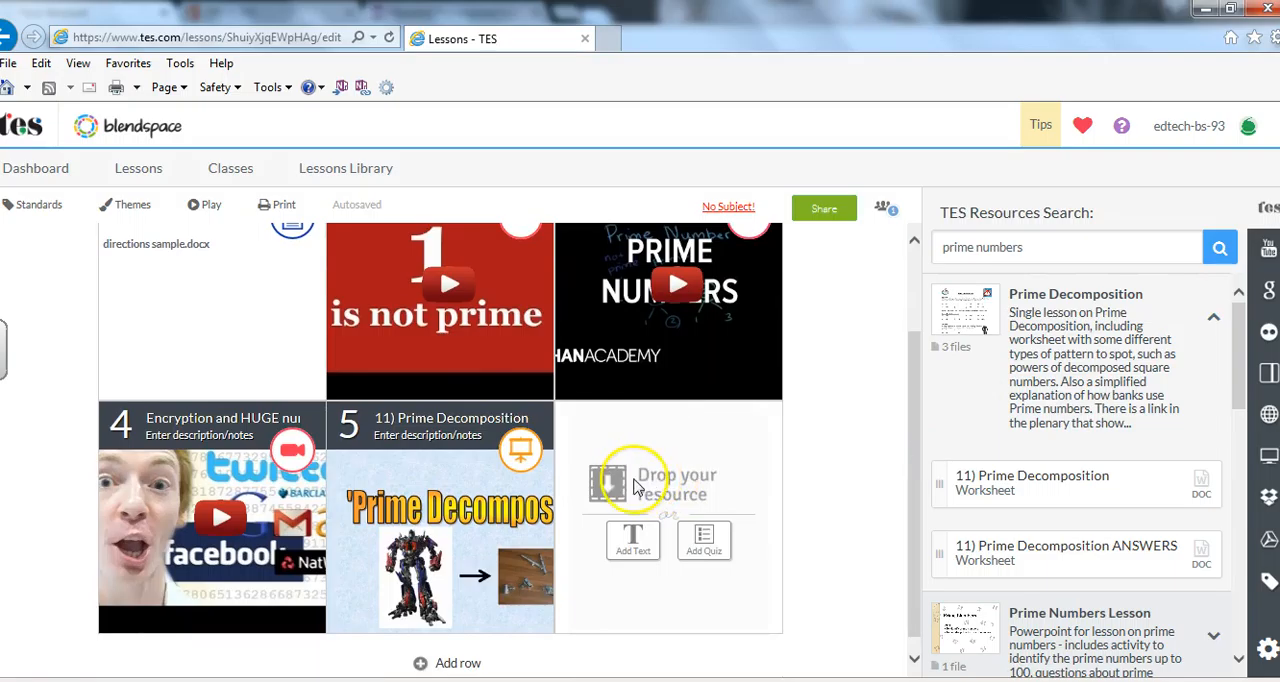
click(703, 545)
click(432, 213)
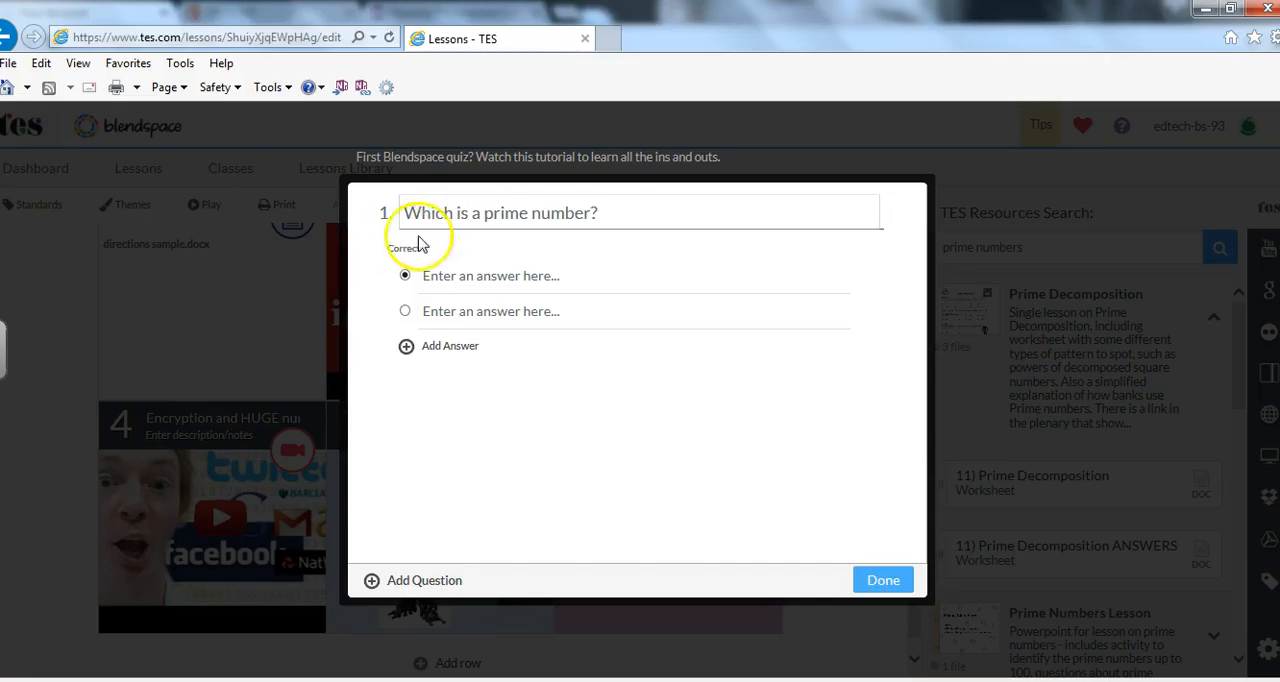
Give the quiz question the answers 6, 8, 5 and 9, and save it with 5 marked as correct.
click(492, 273)
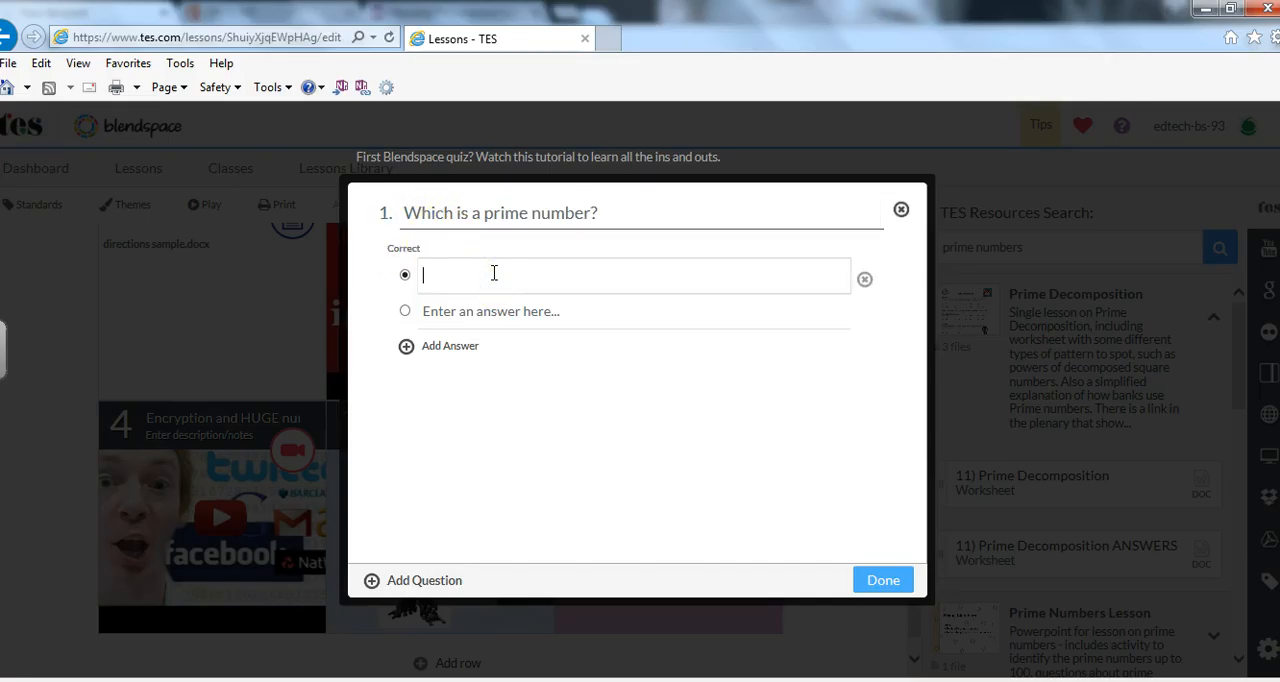
click(447, 314)
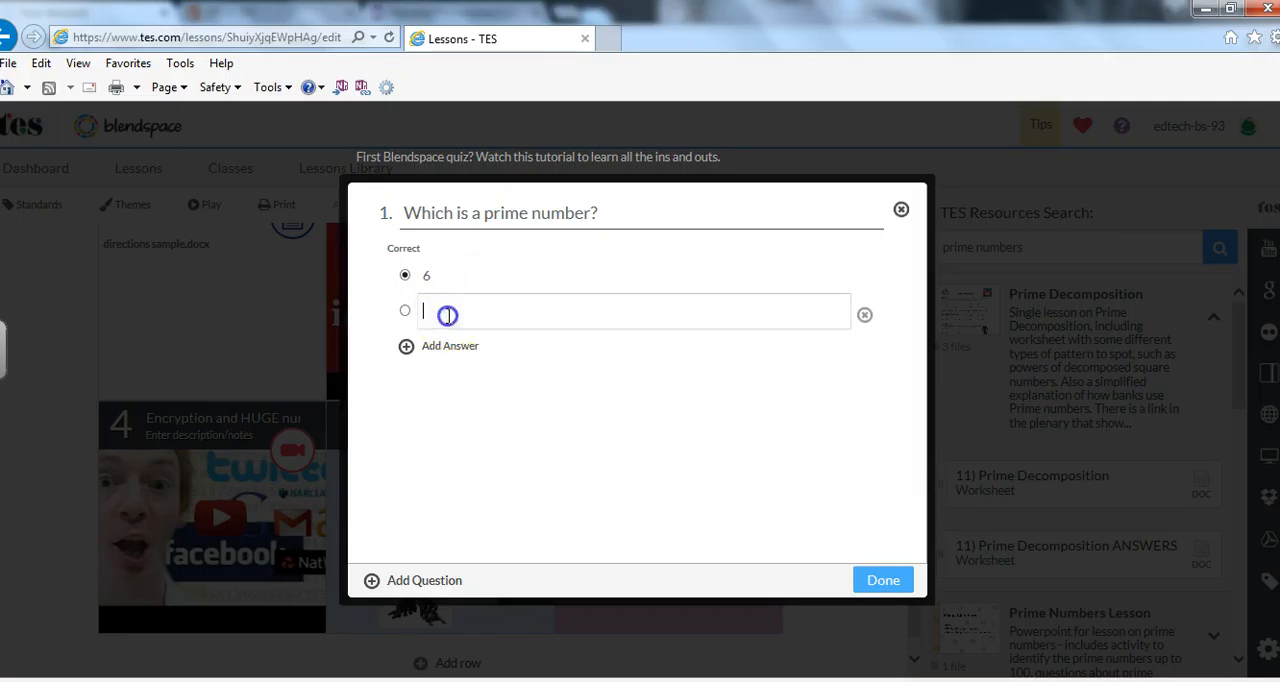
text(8)
click(409, 345)
text(5)
click(406, 381)
click(454, 388)
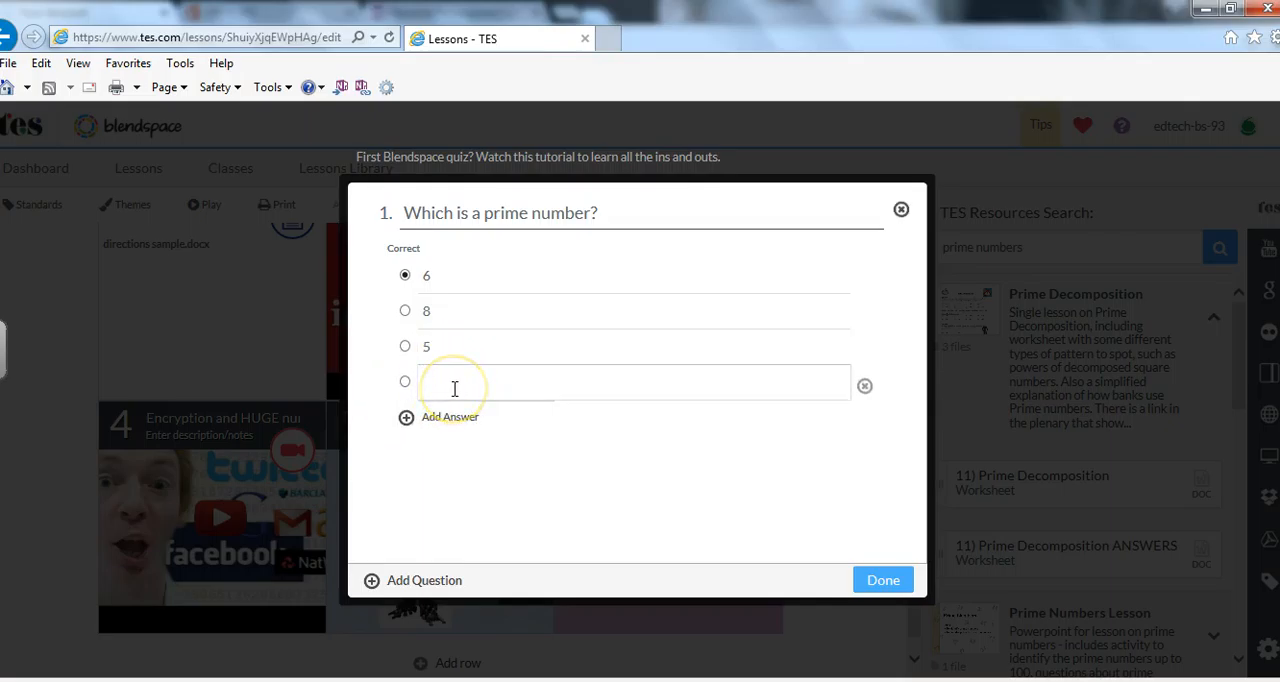
text(9)
click(405, 346)
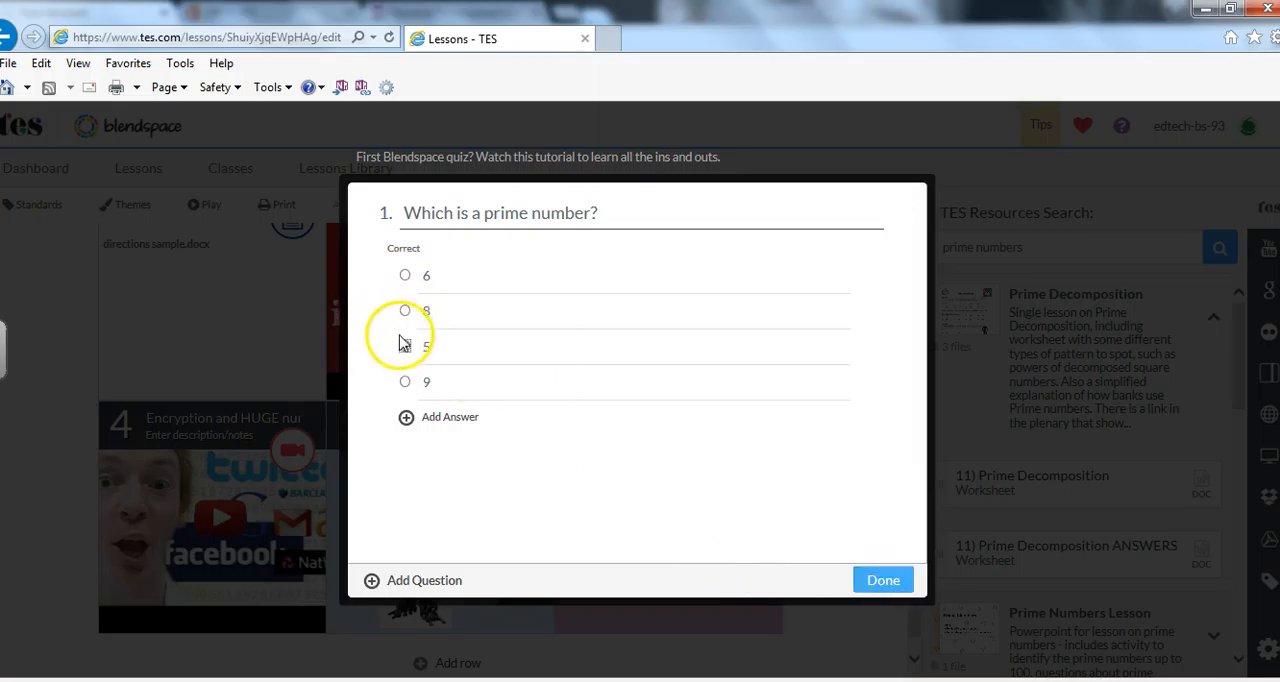
click(878, 582)
Add a new row of tiles to the lesson and create a text tile in its first cell.
drag(915, 379, 922, 489)
click(448, 648)
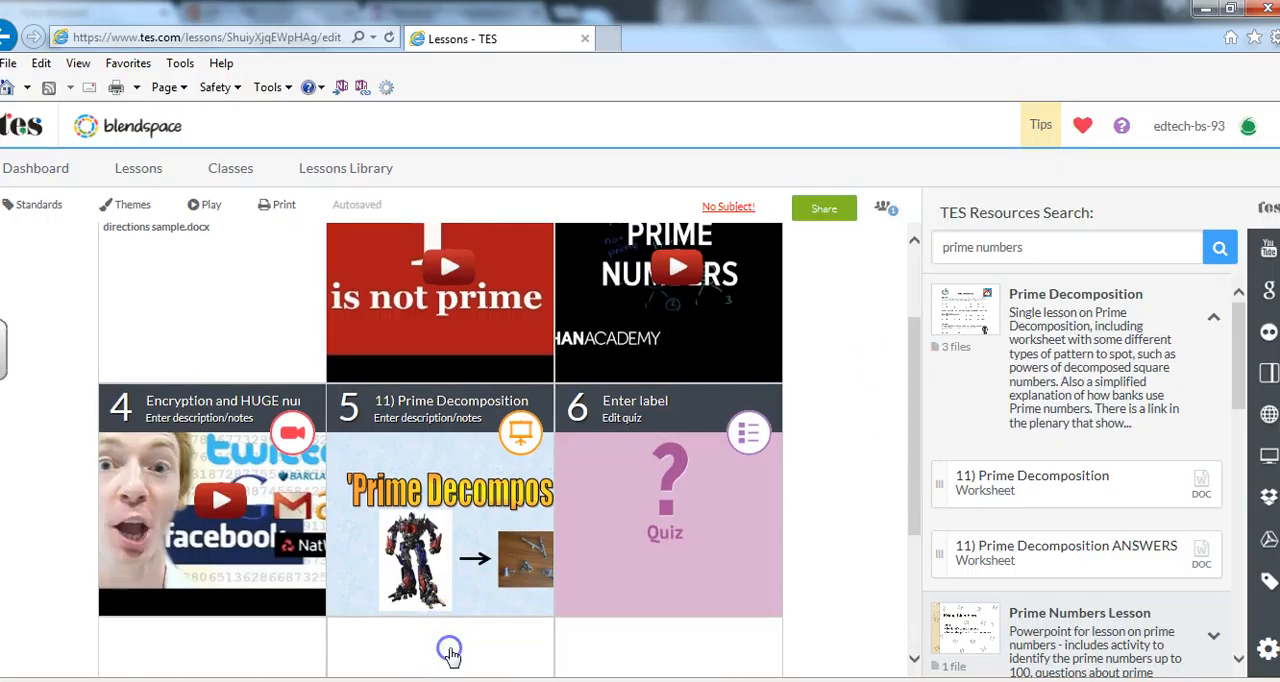
drag(917, 349, 917, 463)
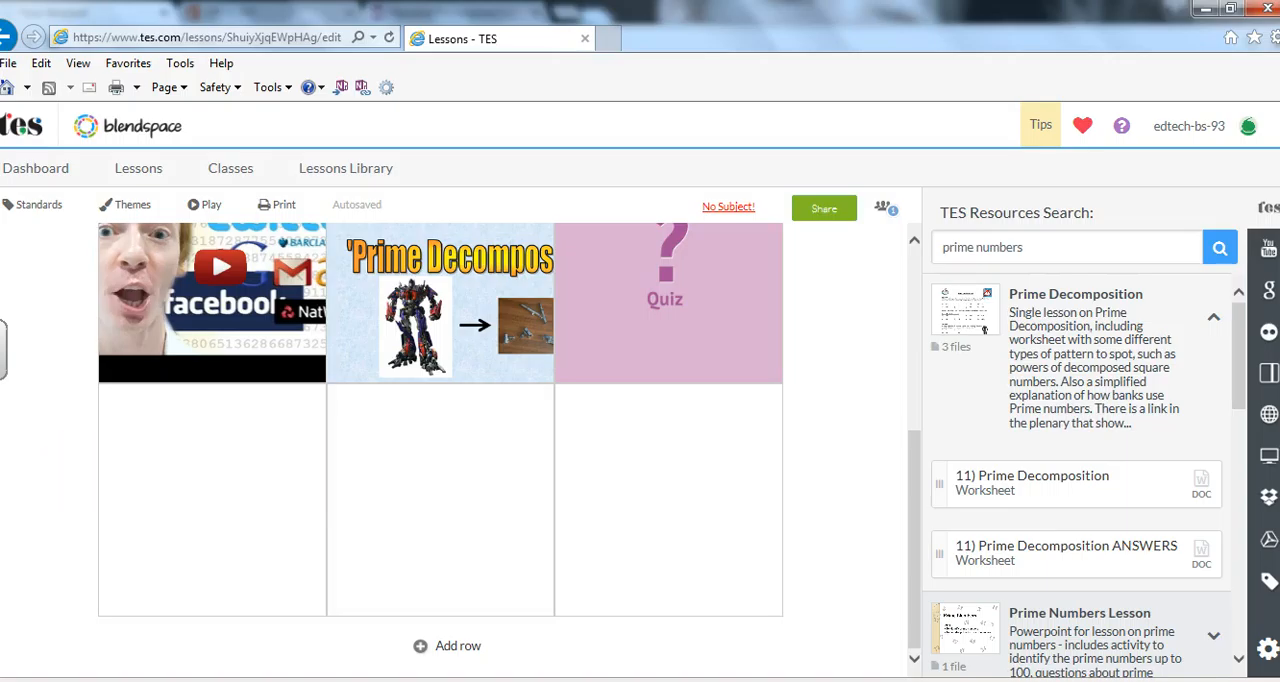
click(178, 522)
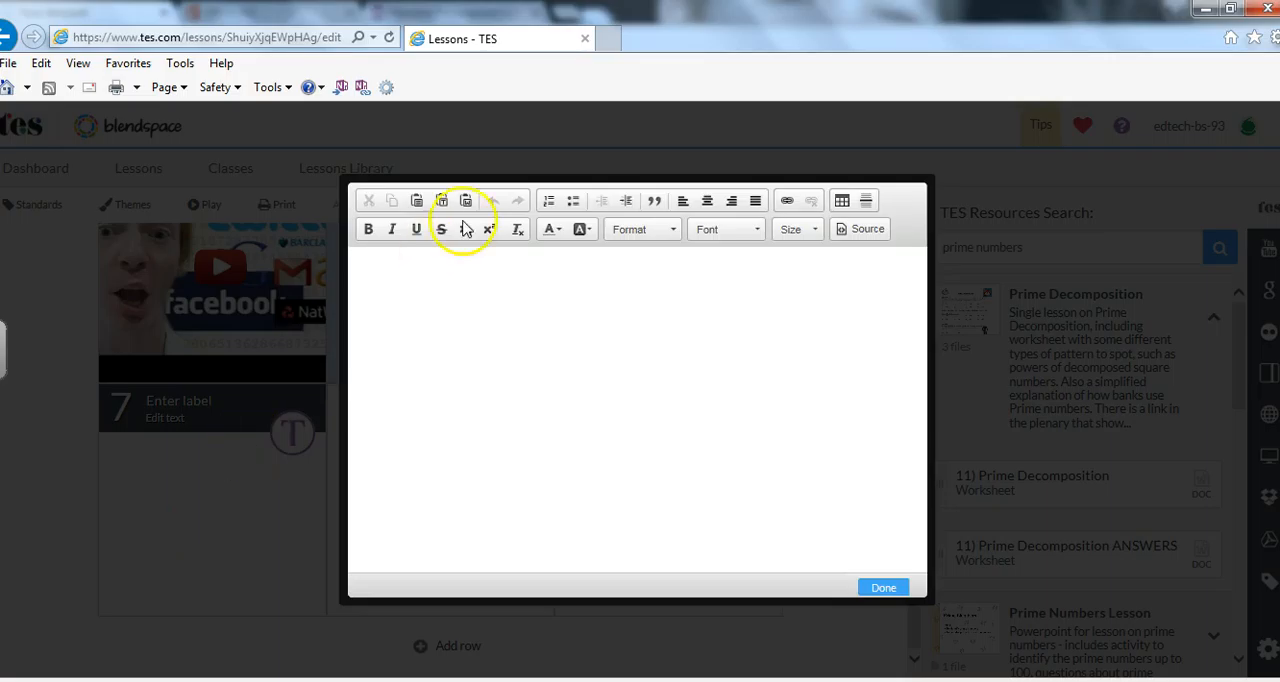
click(368, 231)
click(391, 232)
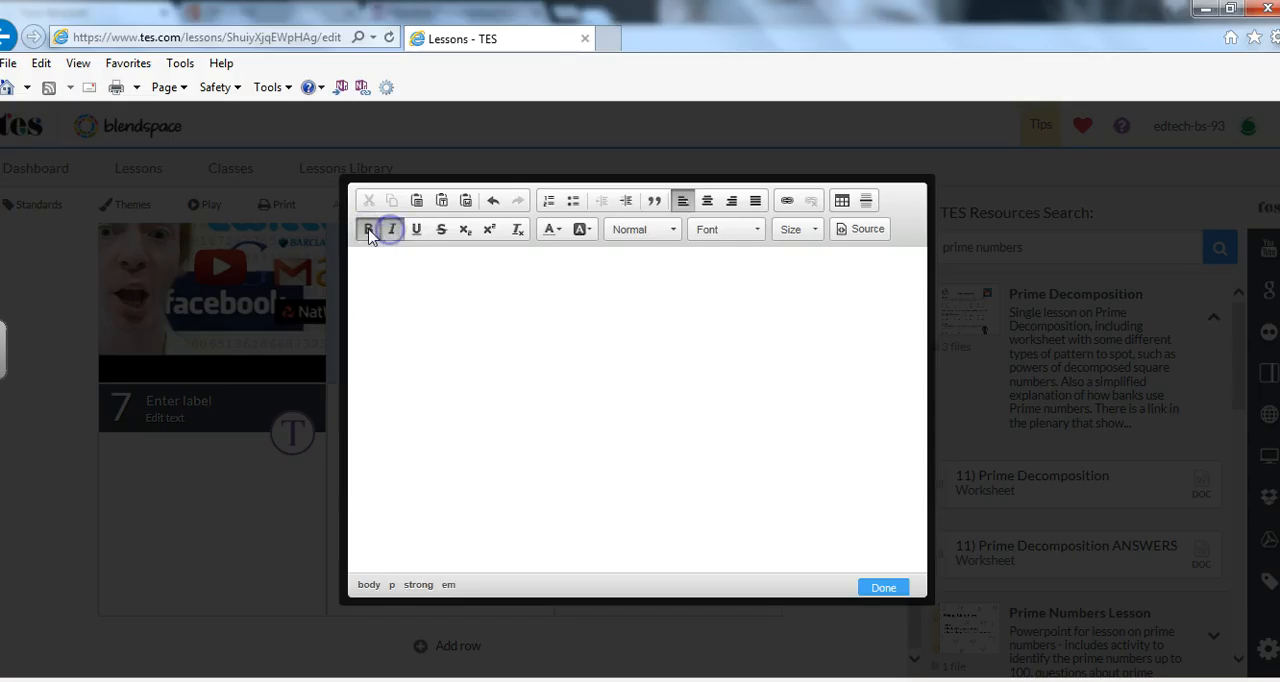
click(368, 229)
click(392, 230)
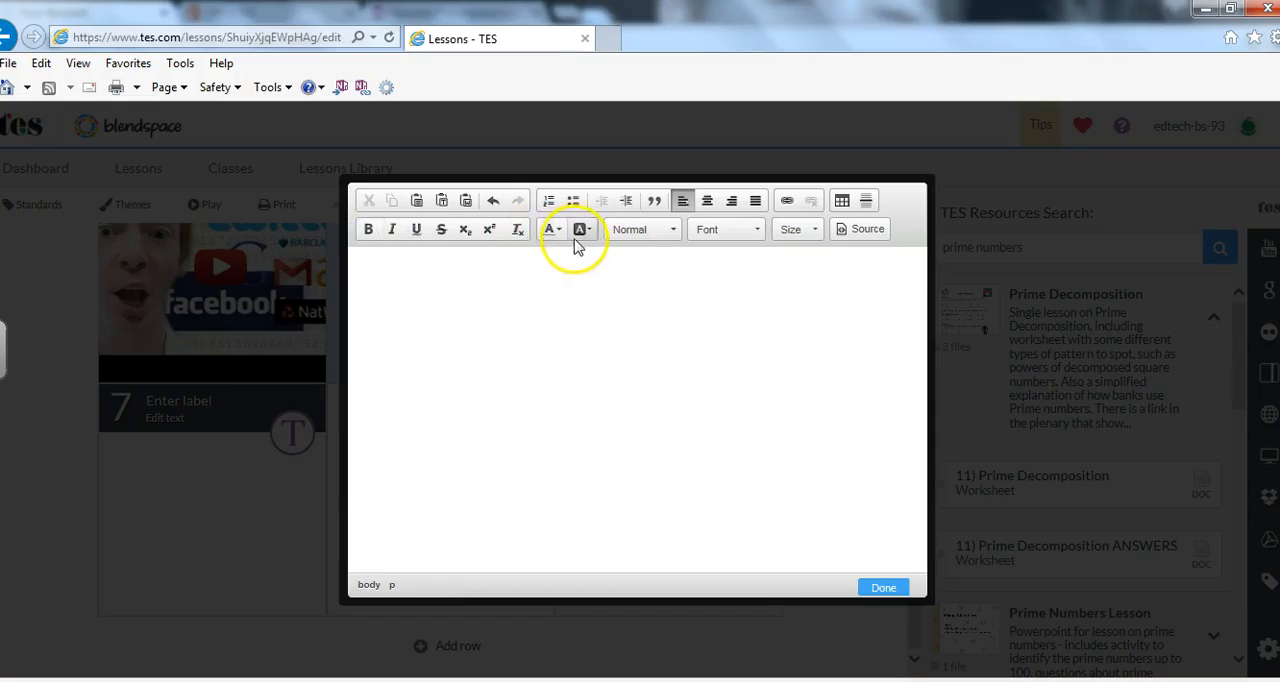
Choose a blue text colour and font size 28 for the seventh tile's text.
click(558, 229)
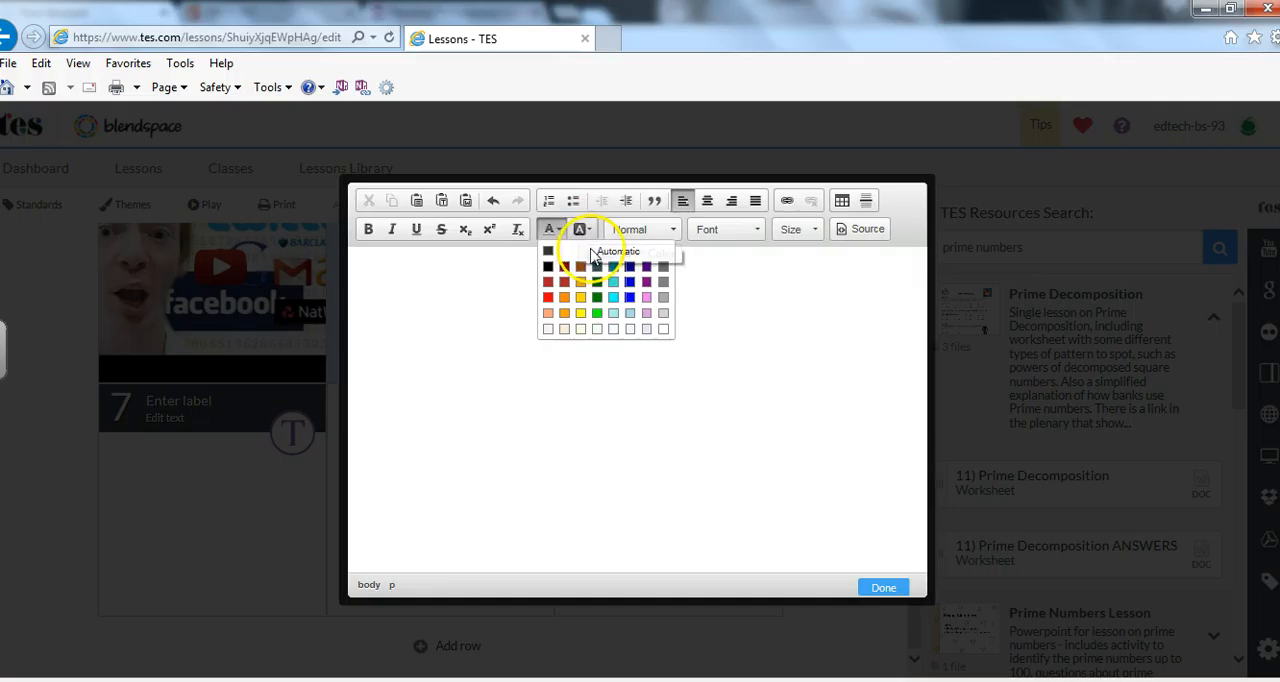
click(629, 282)
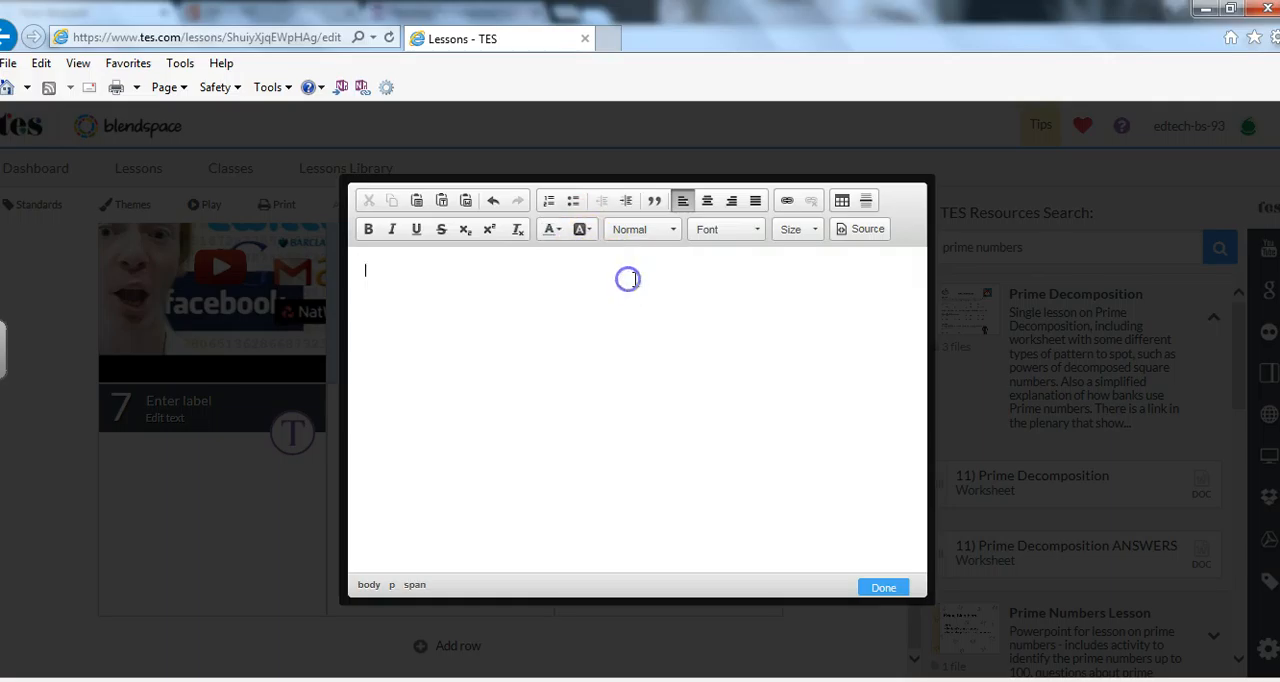
click(808, 237)
click(869, 370)
click(870, 371)
click(870, 371)
click(870, 371)
click(870, 371)
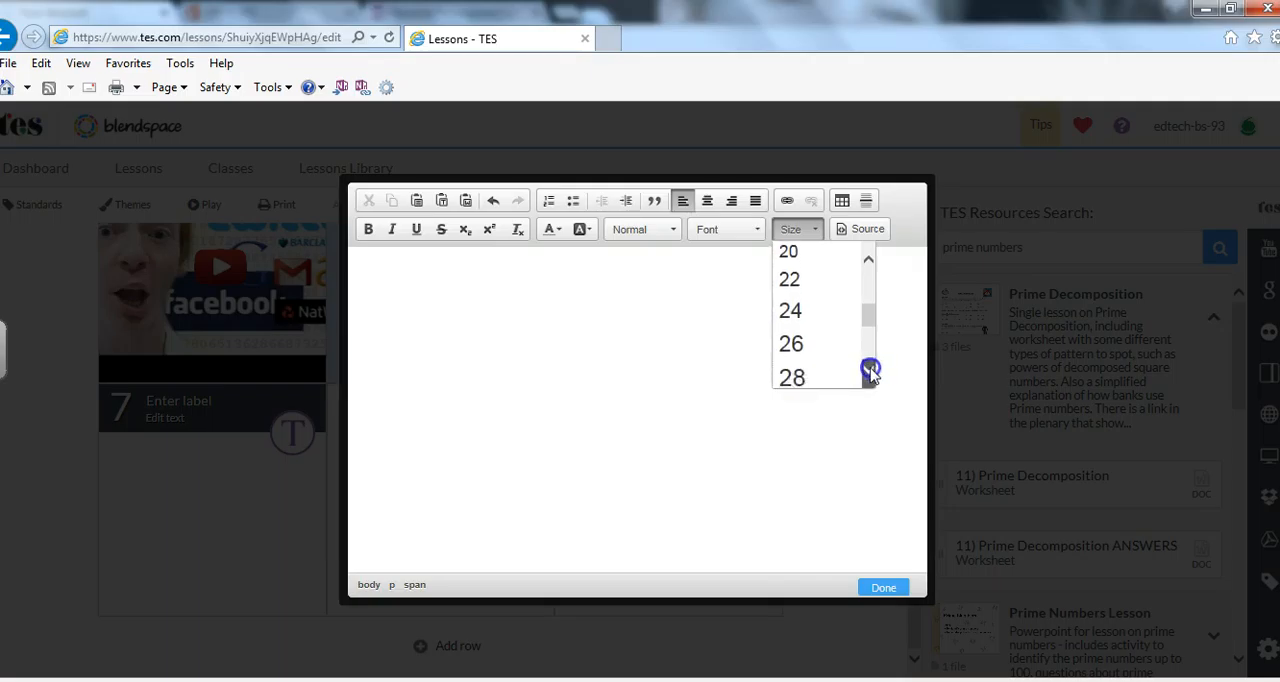
click(802, 374)
Write "Please turn to your neighbor to the left and give them three examples of prime numbers." in the text tile.
text(Please turn to your)
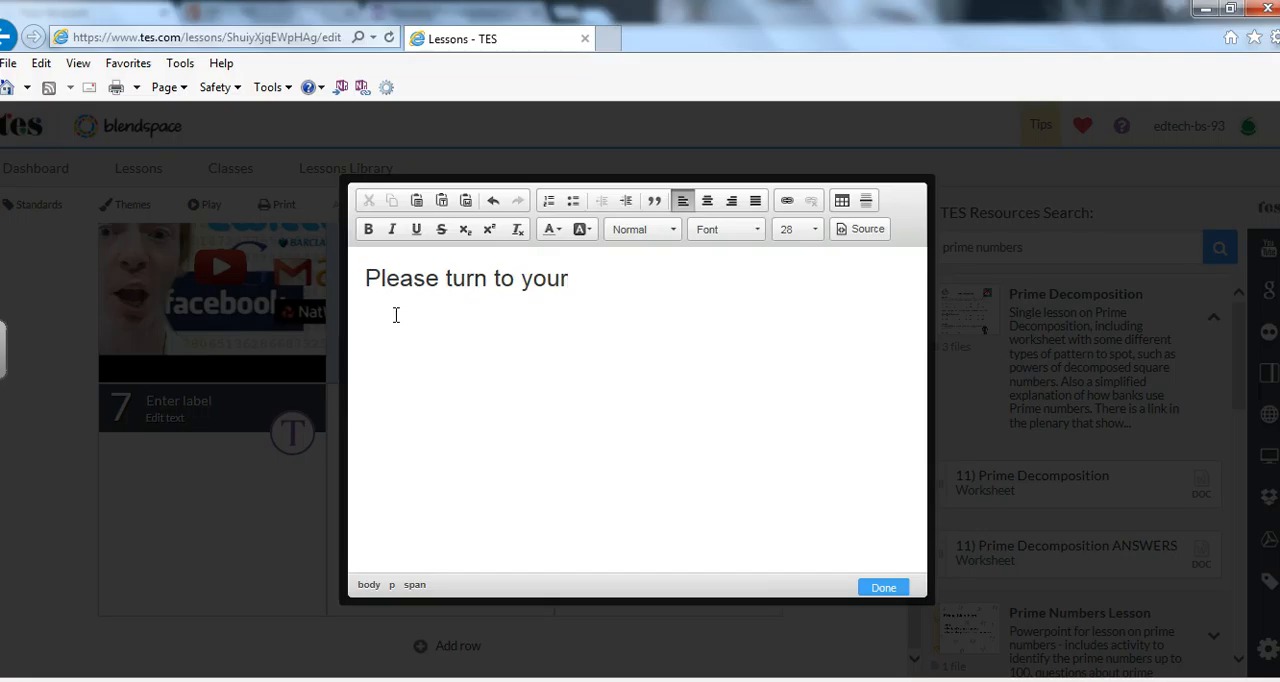
text( neight)
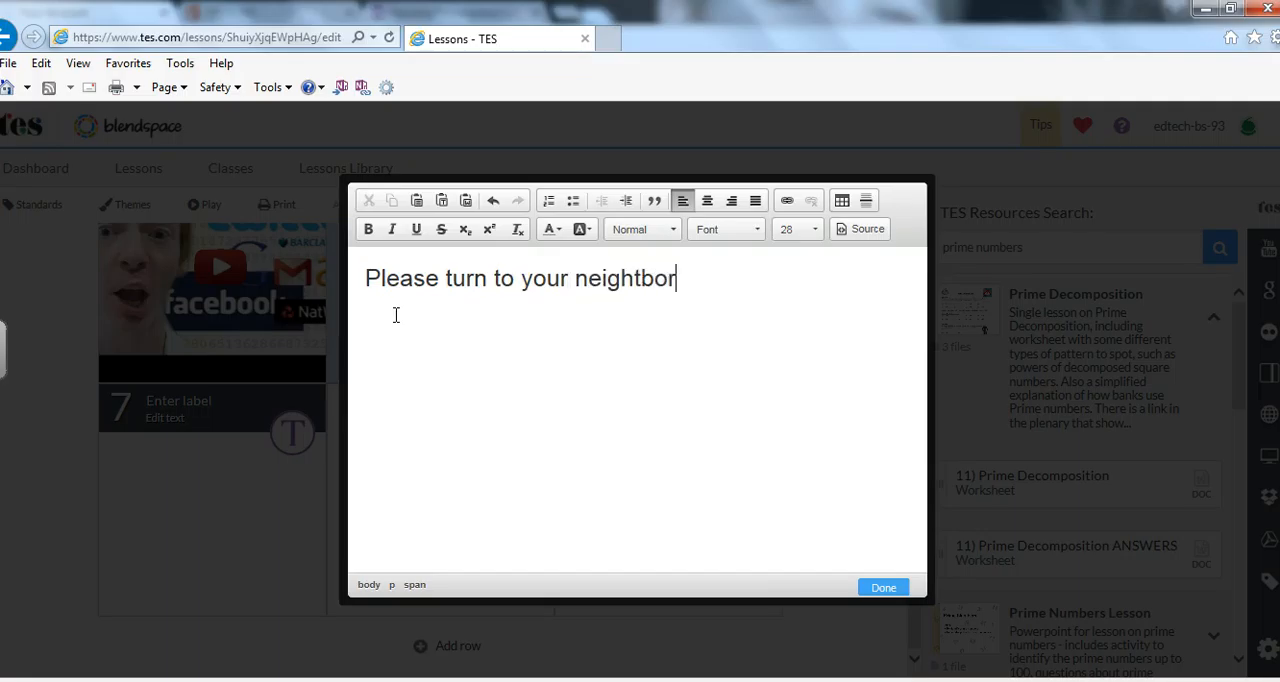
text(bor to the)
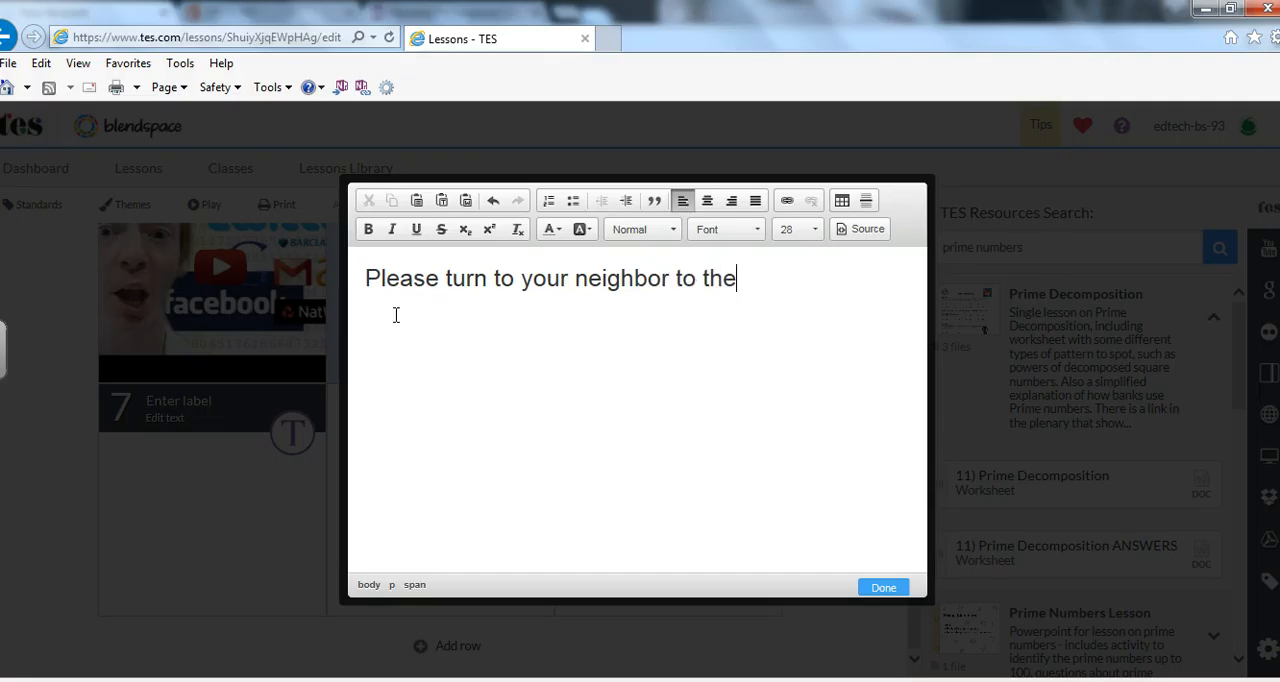
text( left and)
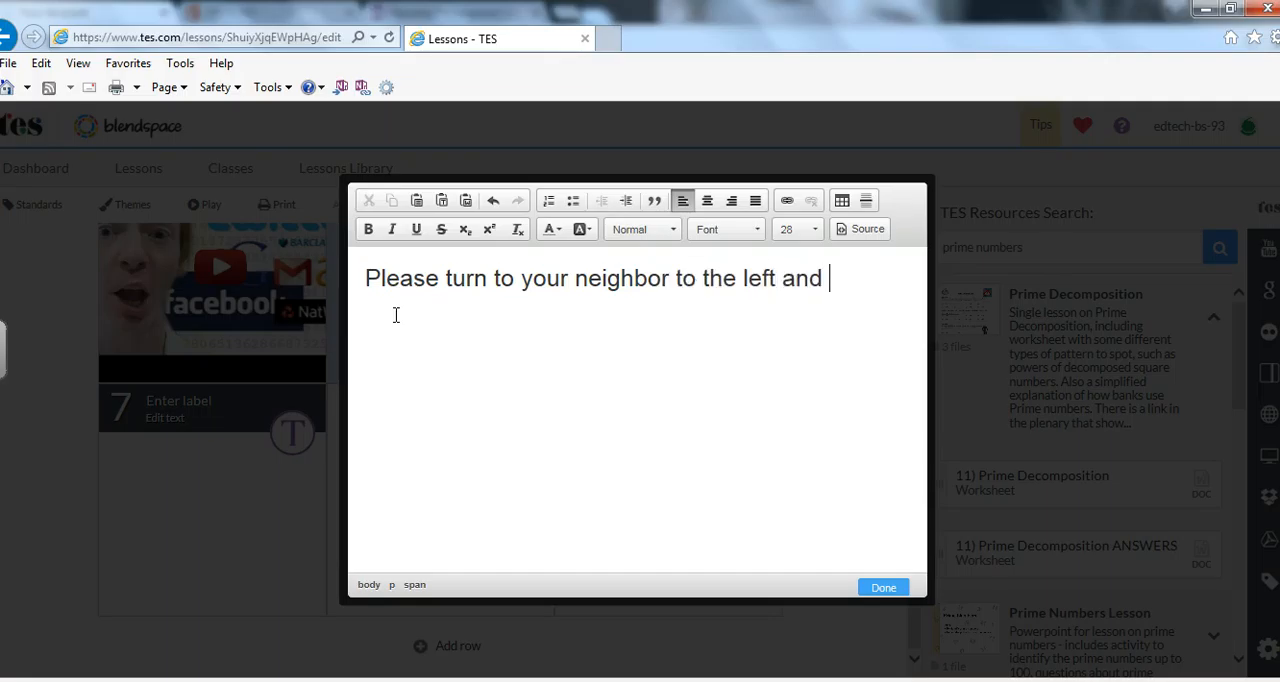
text( give them three expl)
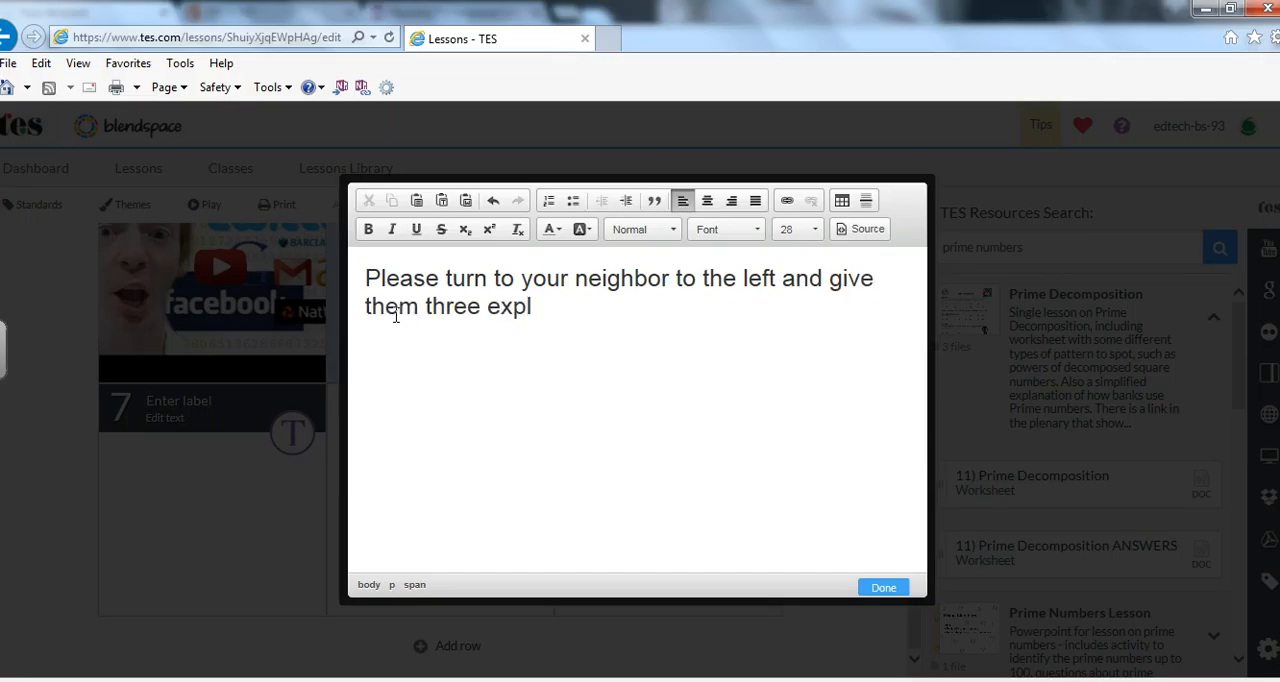
text(amples of prime numbers.)
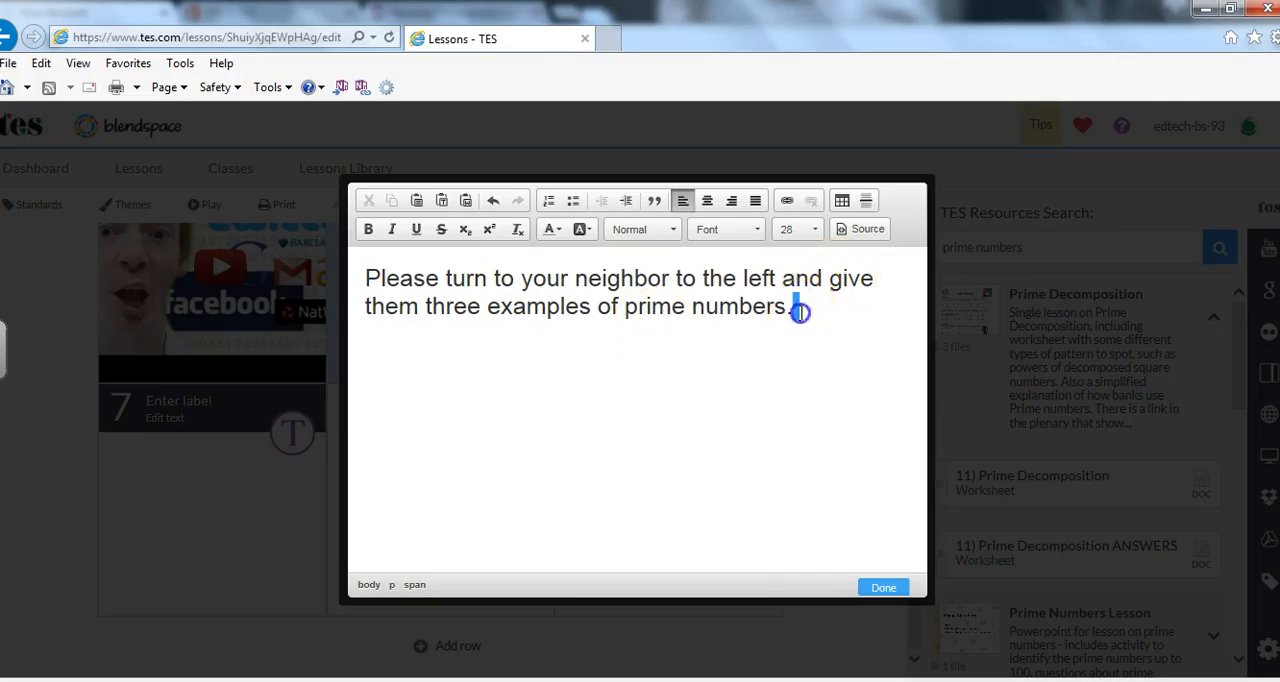
Try to change the colour of the tile's sentence to dark blue.
drag(800, 317, 410, 232)
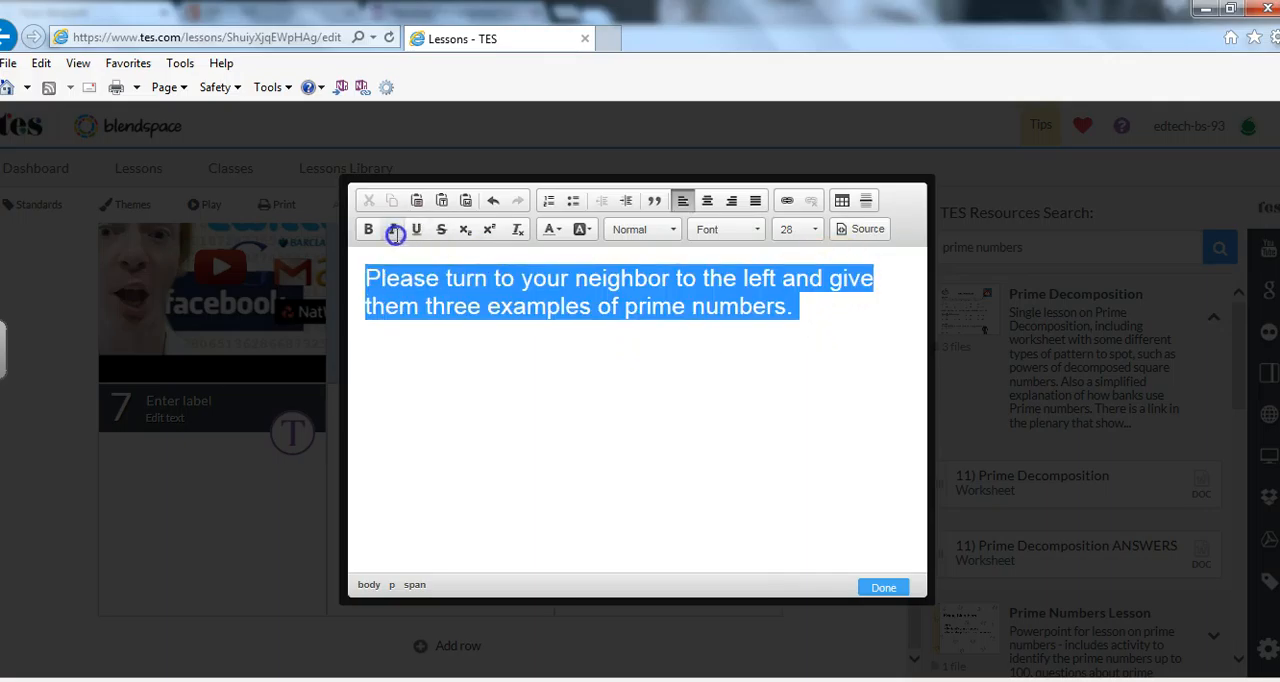
click(556, 229)
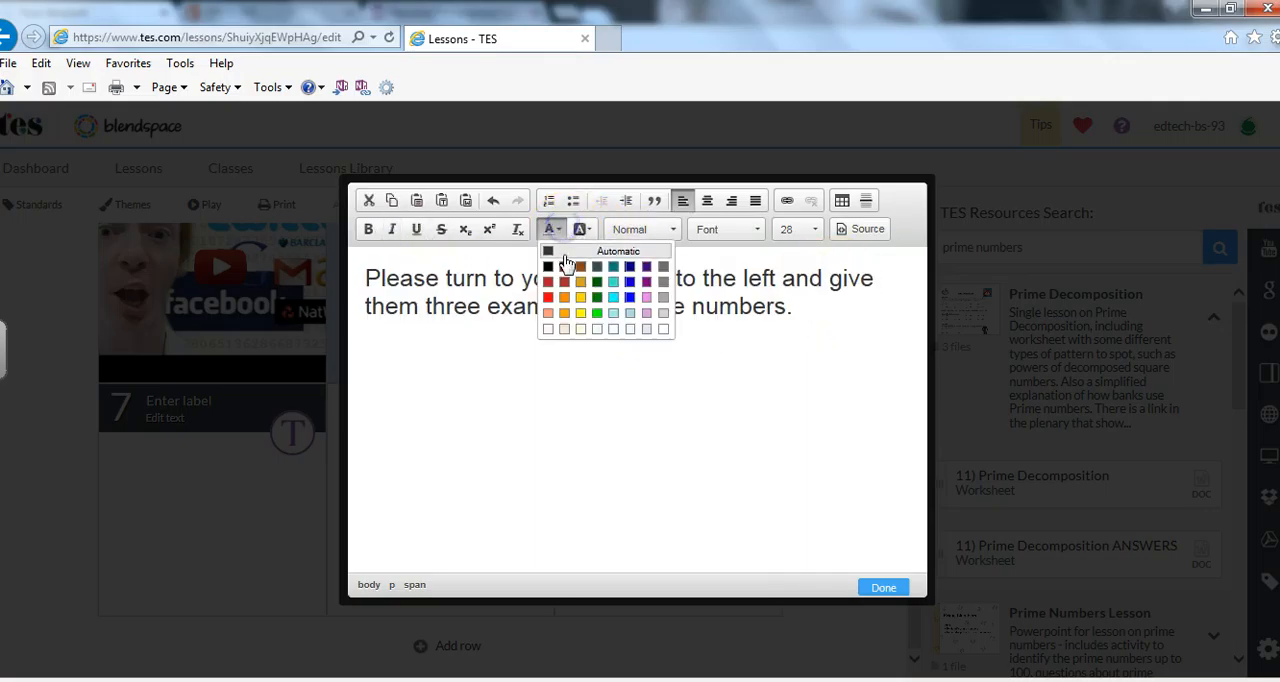
click(627, 268)
triple_click(468, 279)
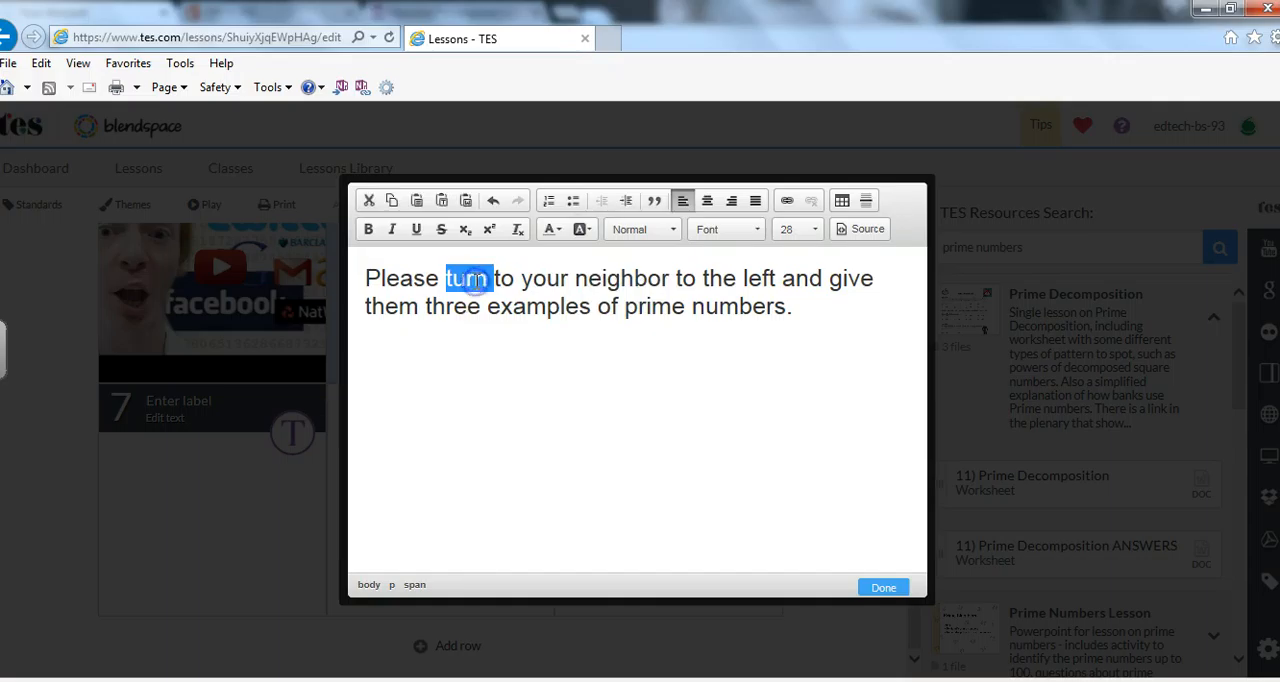
click(558, 229)
click(824, 336)
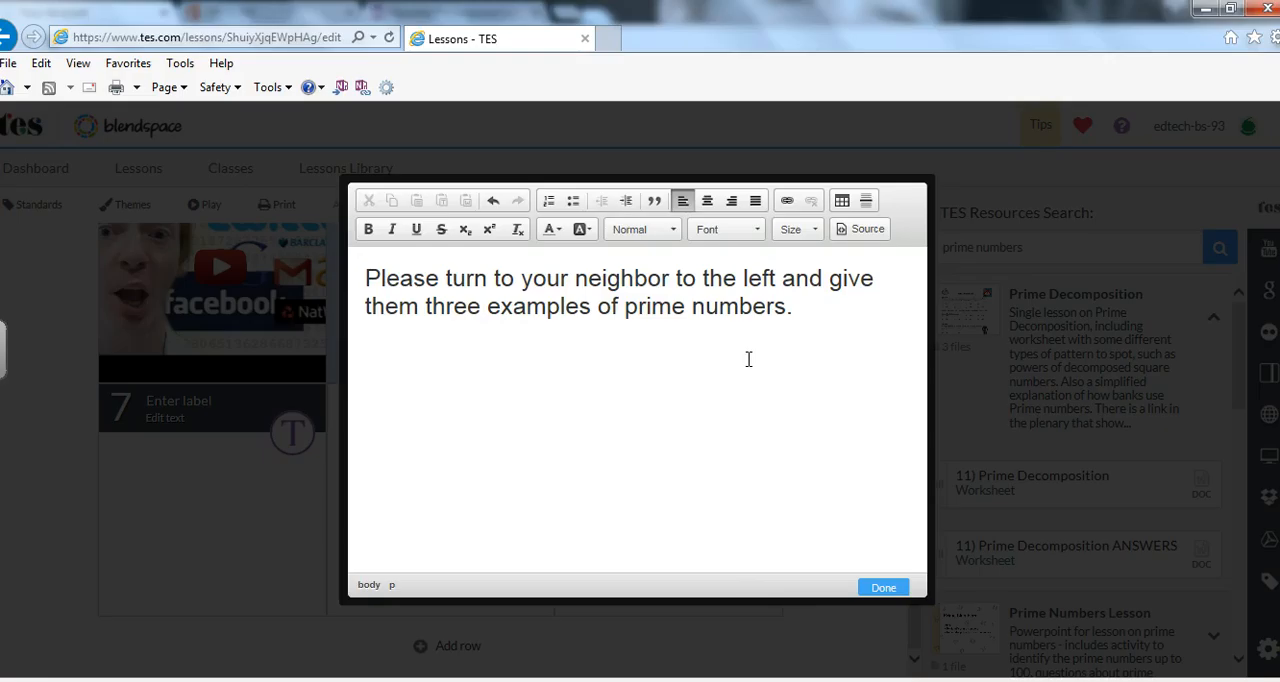
Make the sentence in the seventh tile bold and save the text tile.
drag(797, 316, 278, 284)
key(ctrl+b)
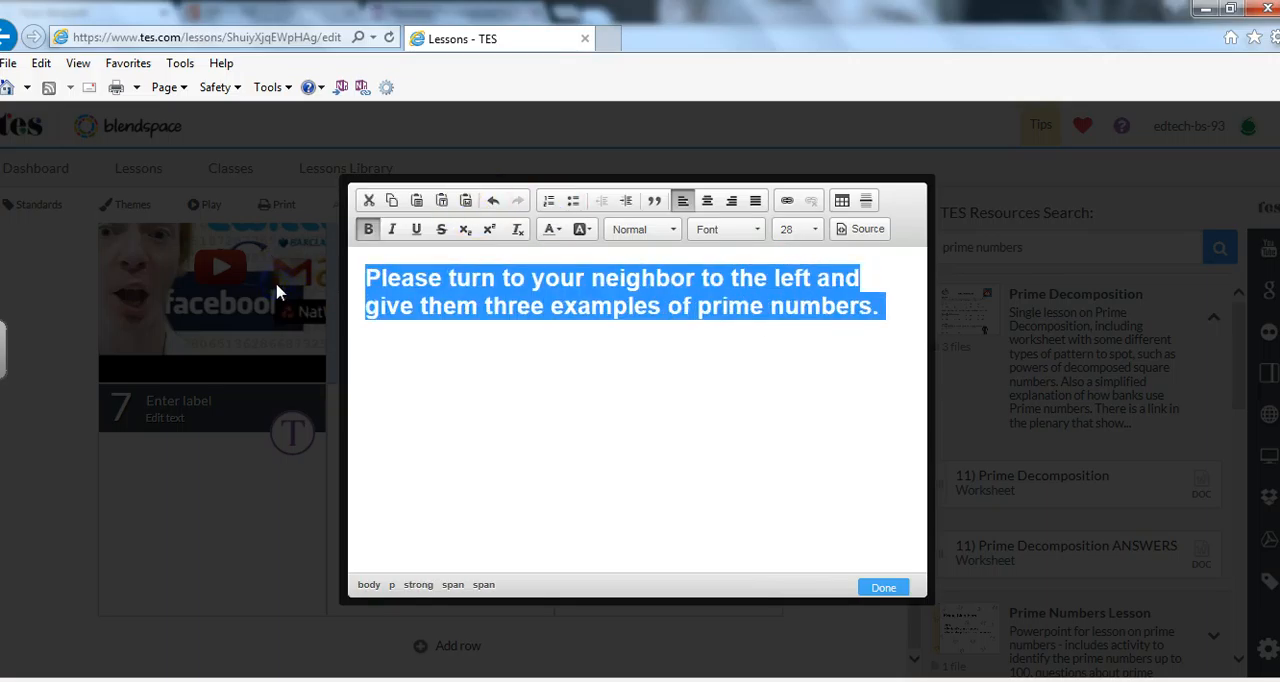
click(813, 230)
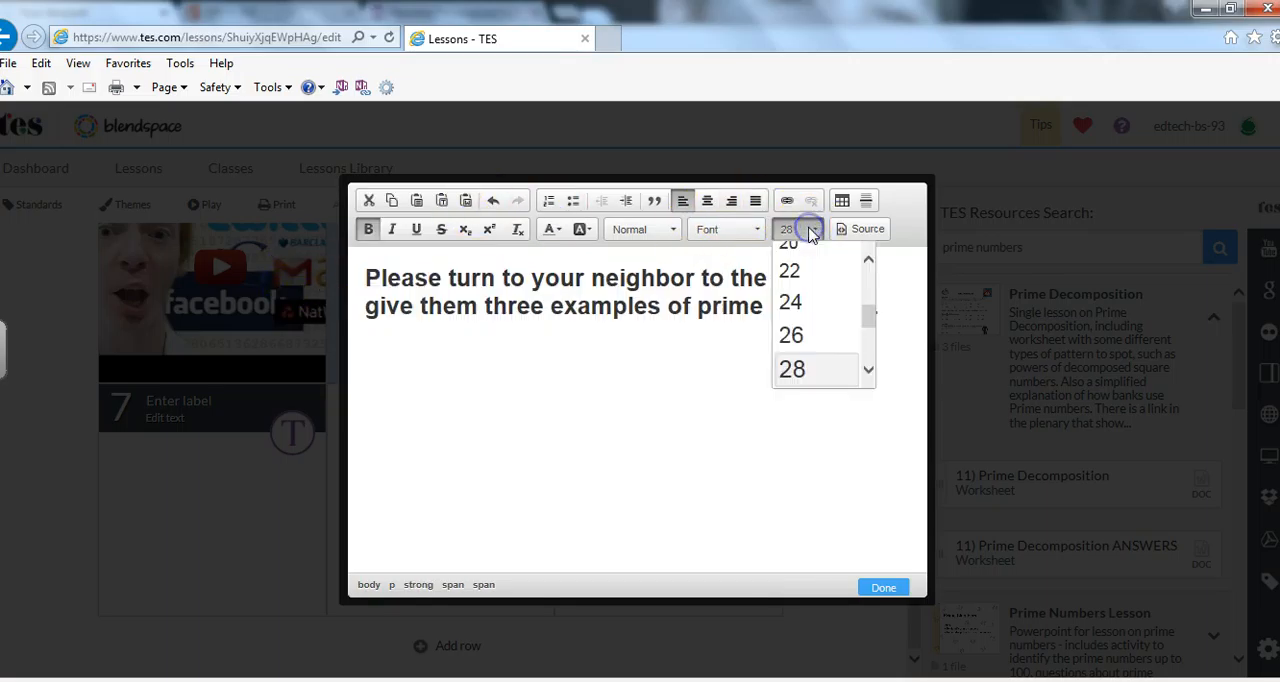
click(813, 230)
click(895, 591)
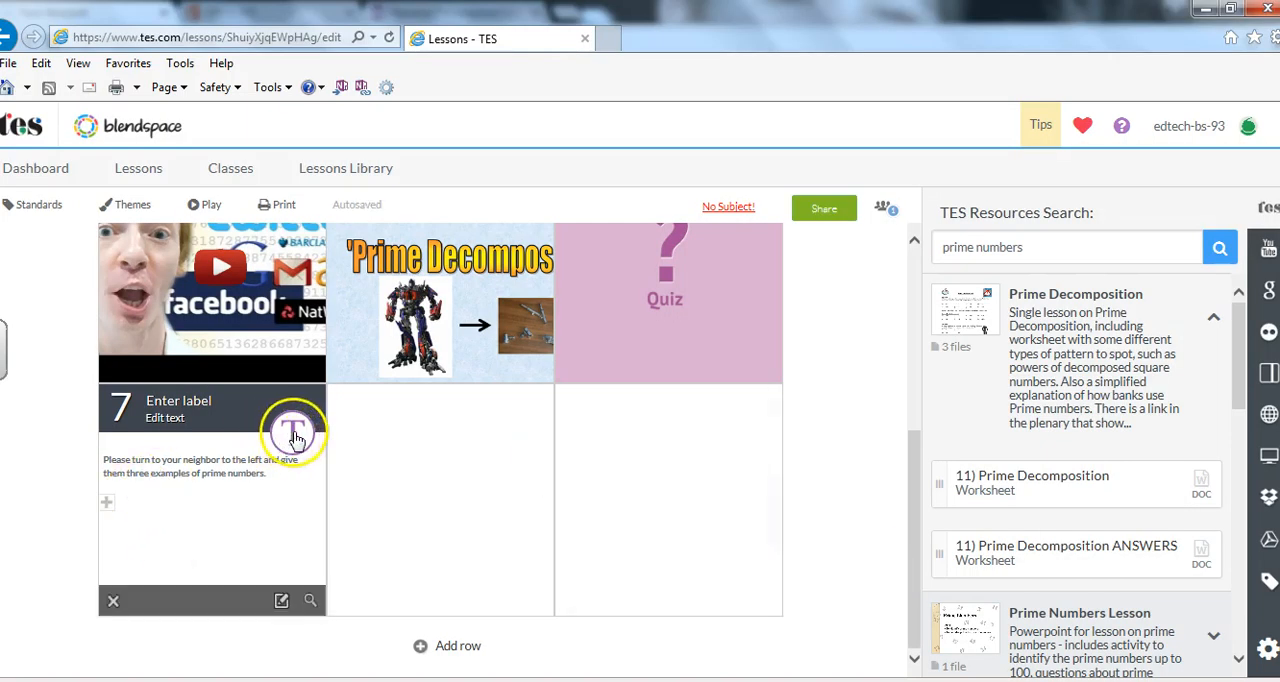
Limit the lesson's viewing to only people with the link and my students, and allow all resources to be copied.
drag(913, 465, 911, 257)
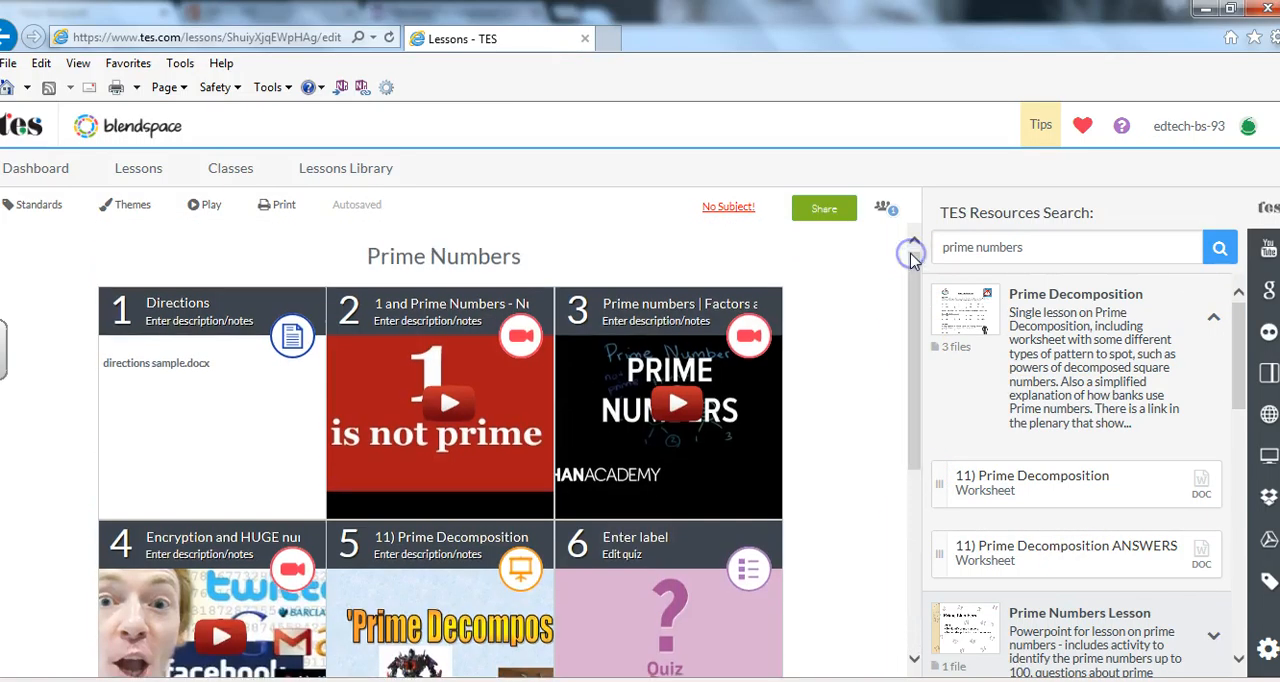
click(822, 209)
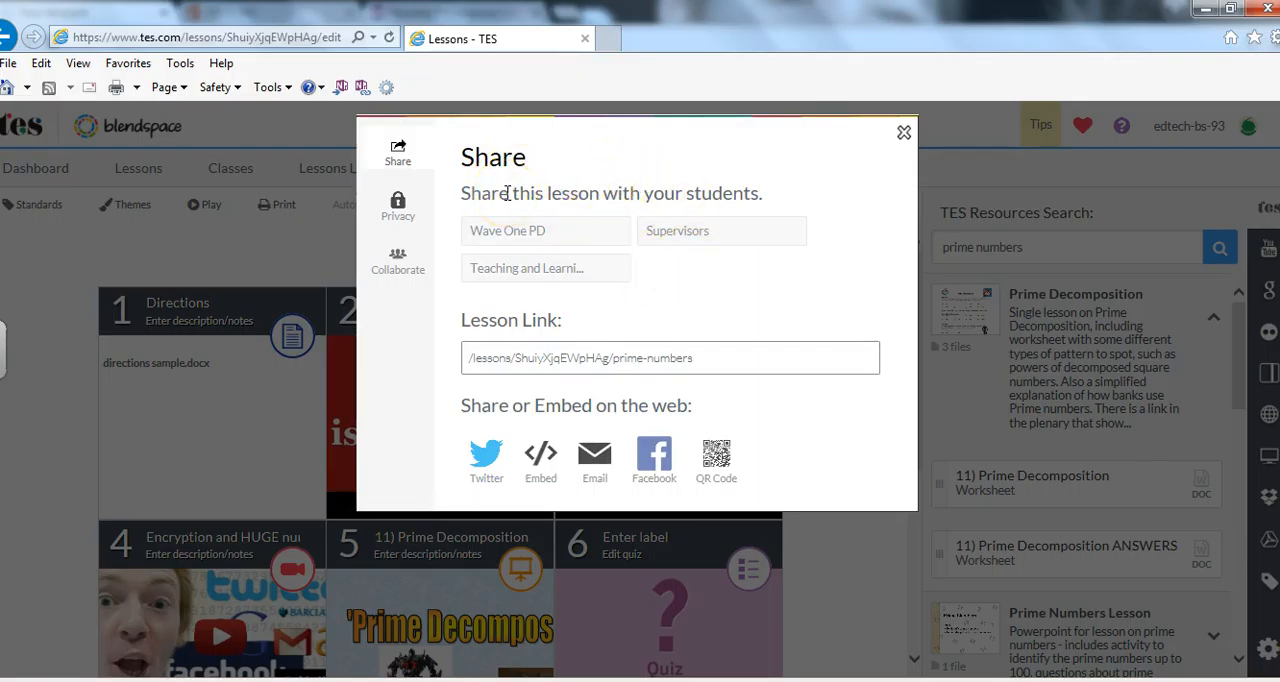
click(398, 208)
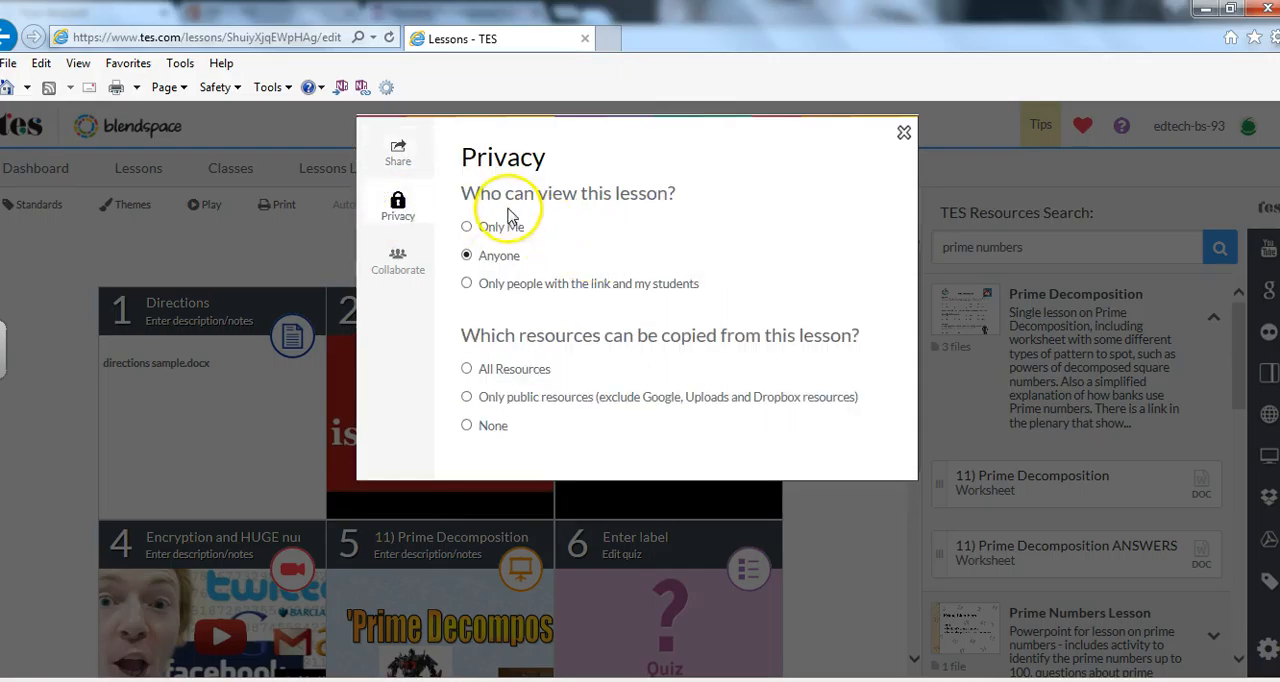
click(467, 284)
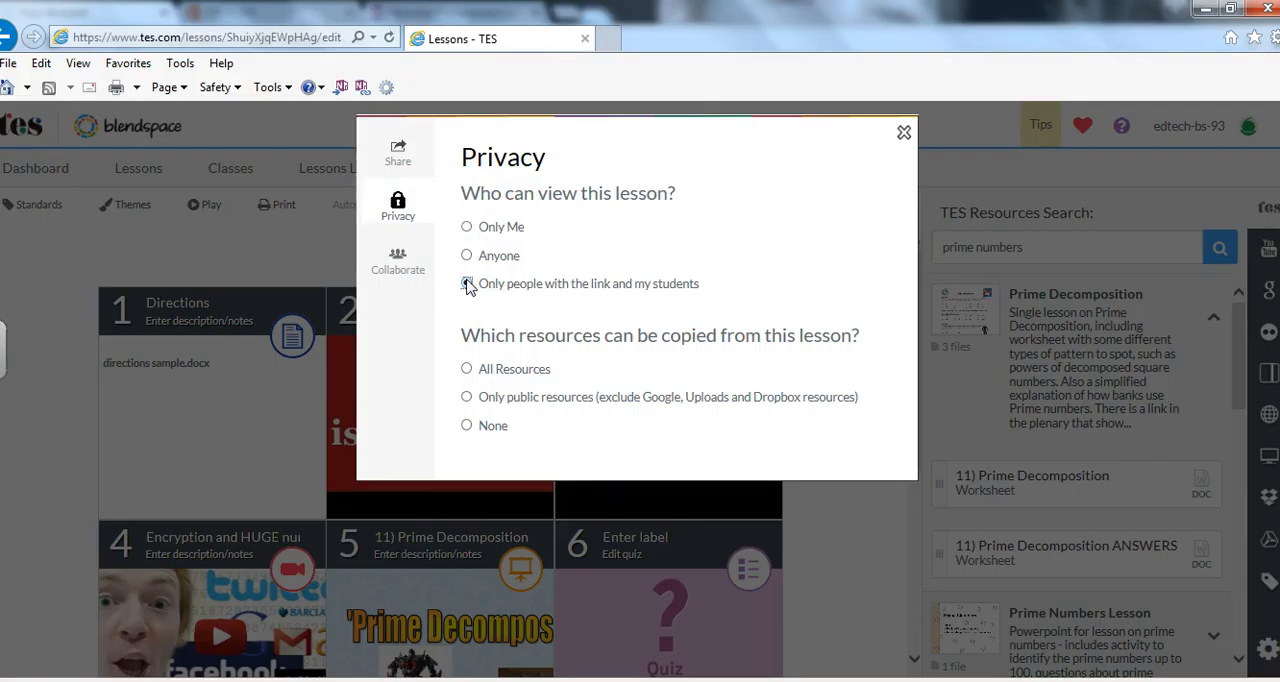
click(466, 369)
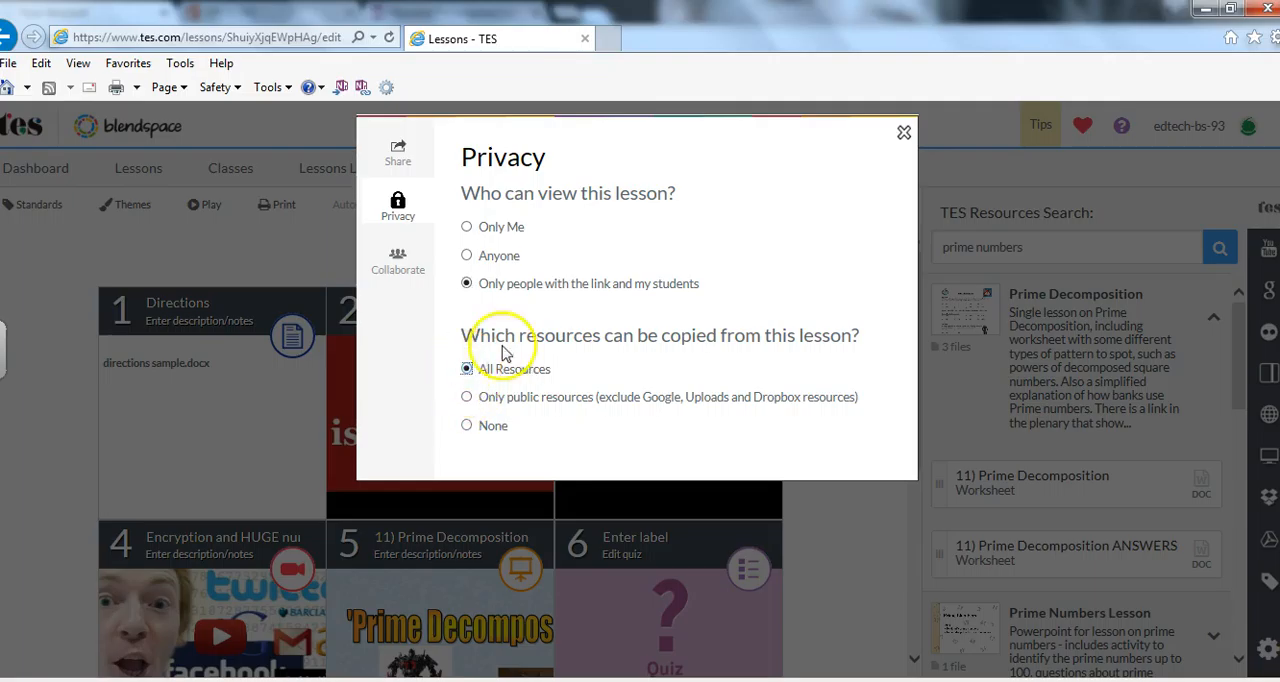
Review the lesson's co-author field and collaborator link, then close the sharing settings.
click(398, 257)
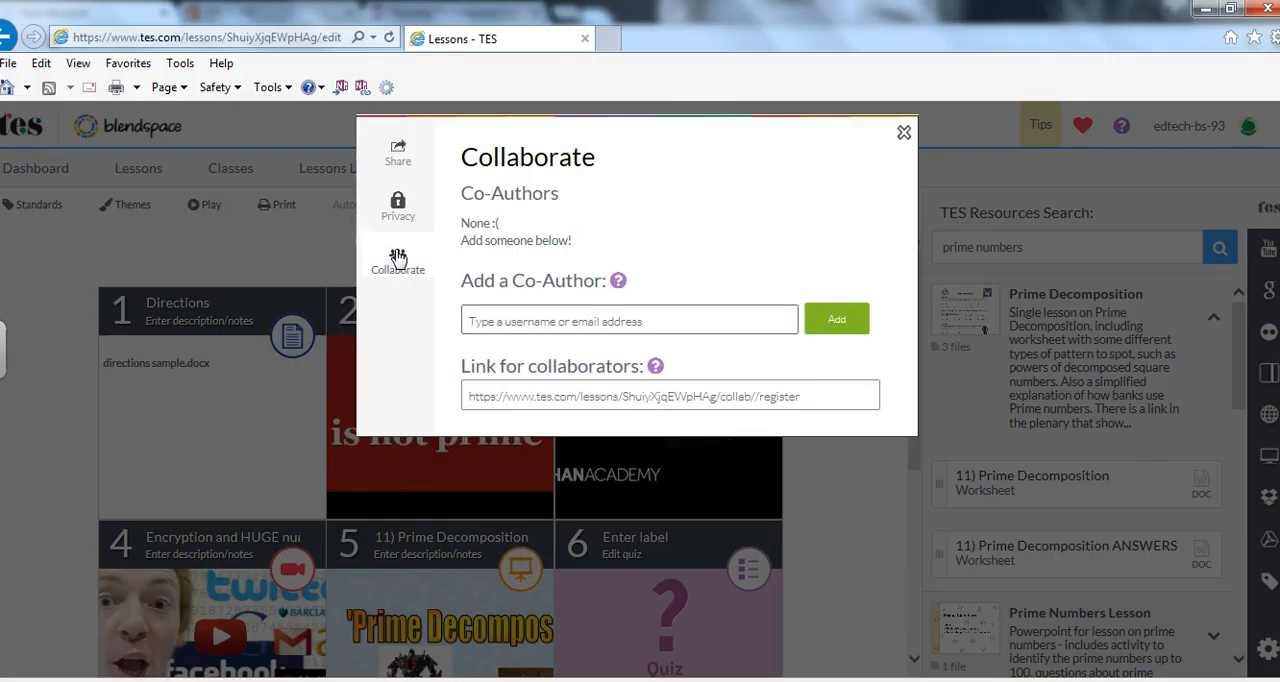
click(572, 314)
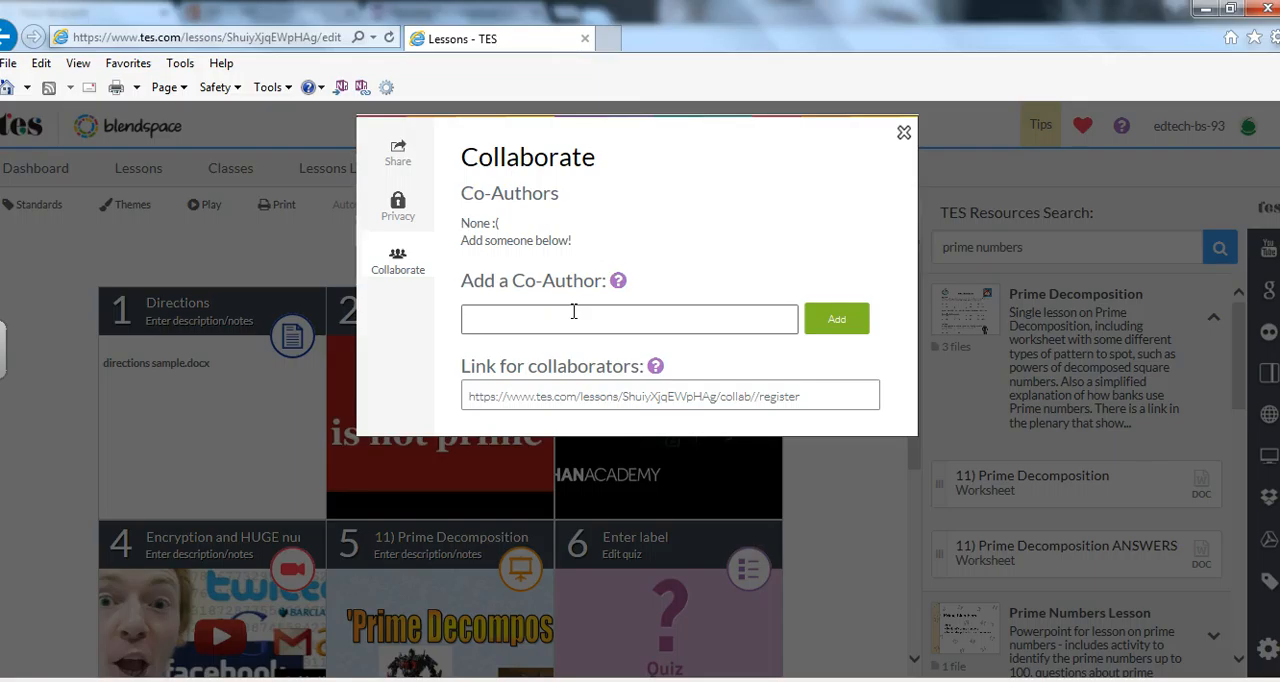
click(613, 395)
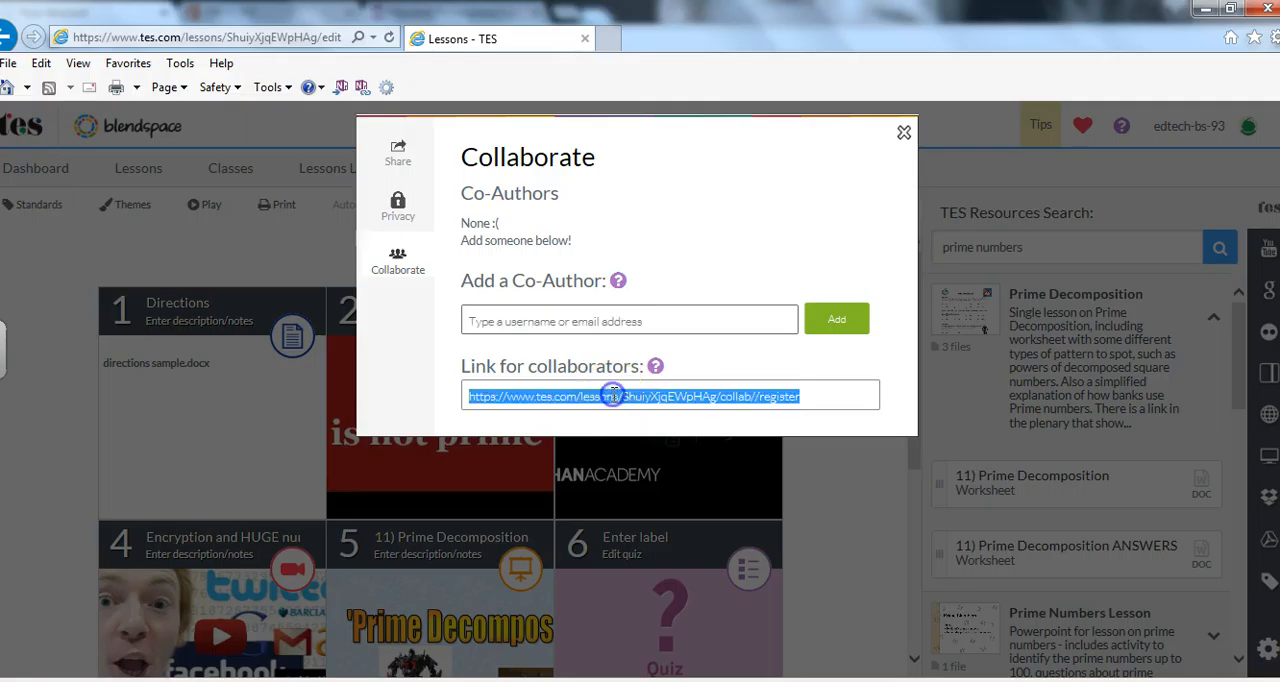
click(397, 152)
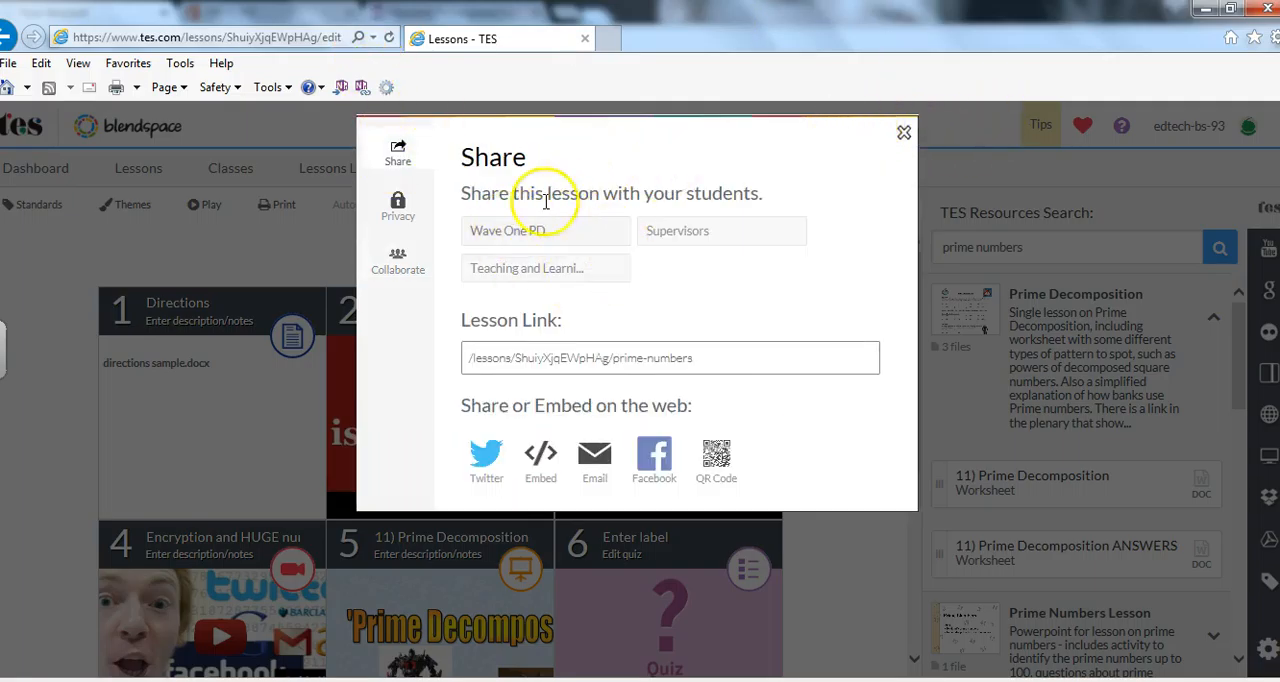
click(904, 135)
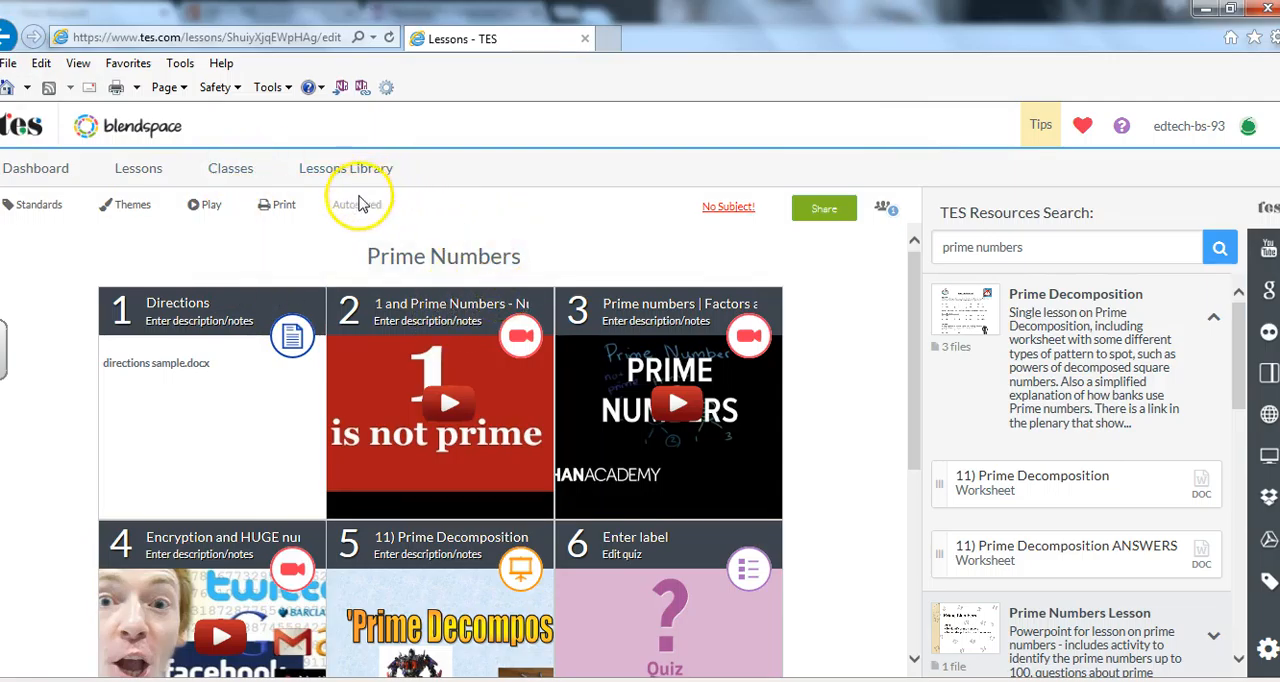
Create a class named LTG with the grade level 4th Grade and close its class code window.
click(222, 172)
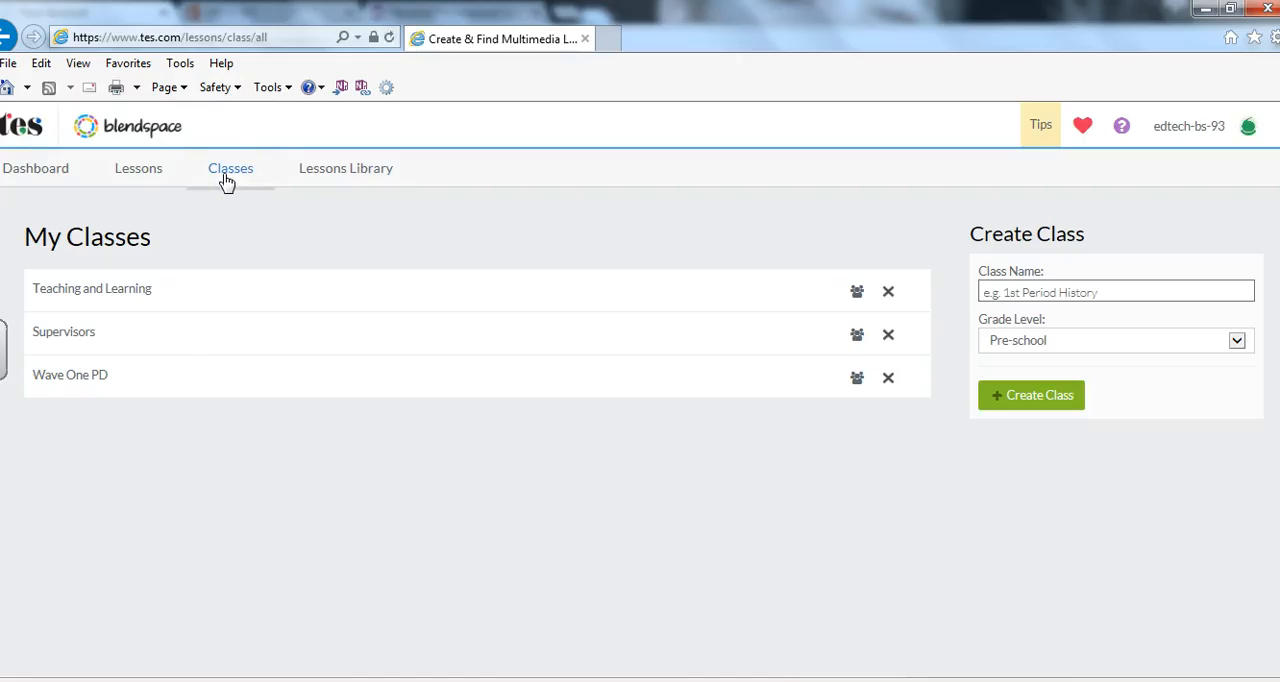
click(1118, 297)
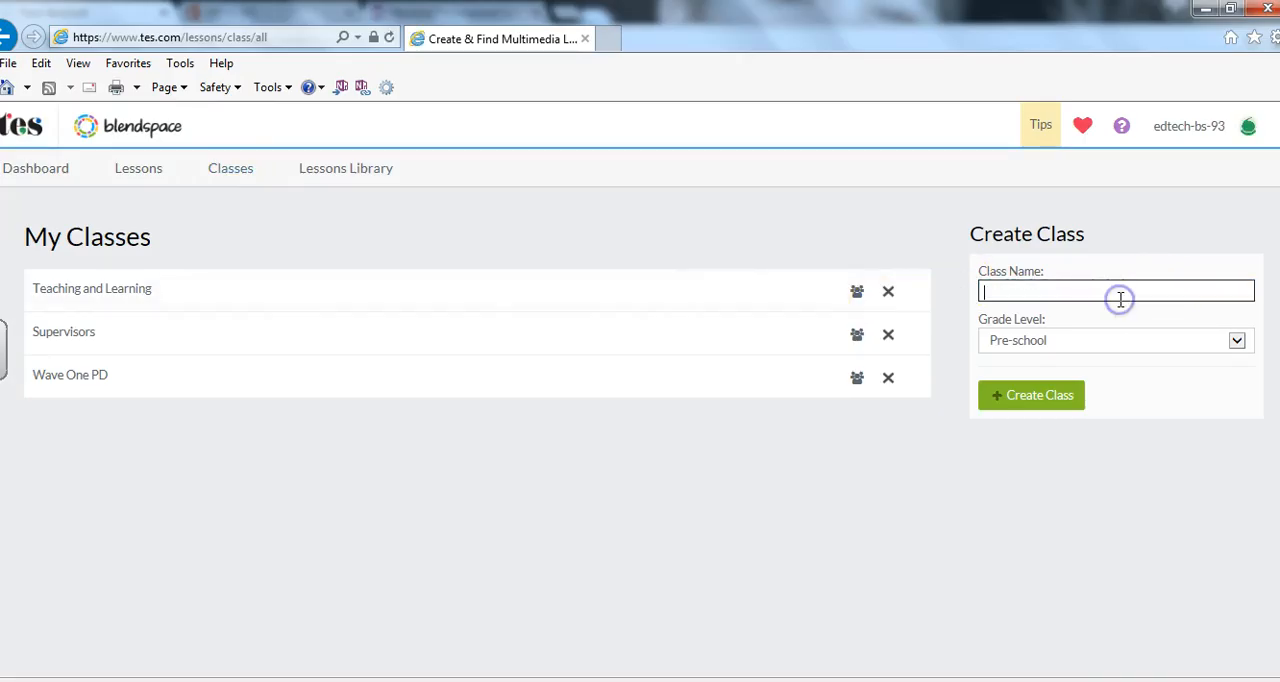
text(LITE)
key(BackSpace)
key(BackSpace)
click(1080, 339)
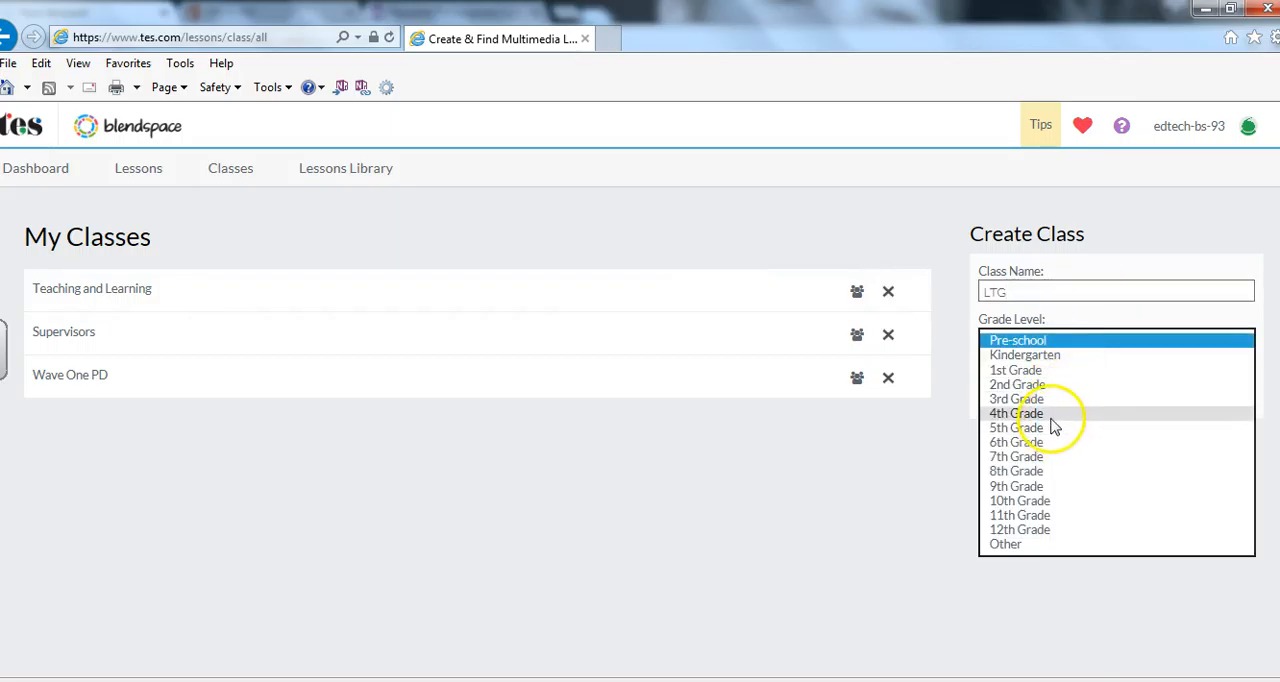
click(1053, 413)
click(1057, 408)
click(670, 420)
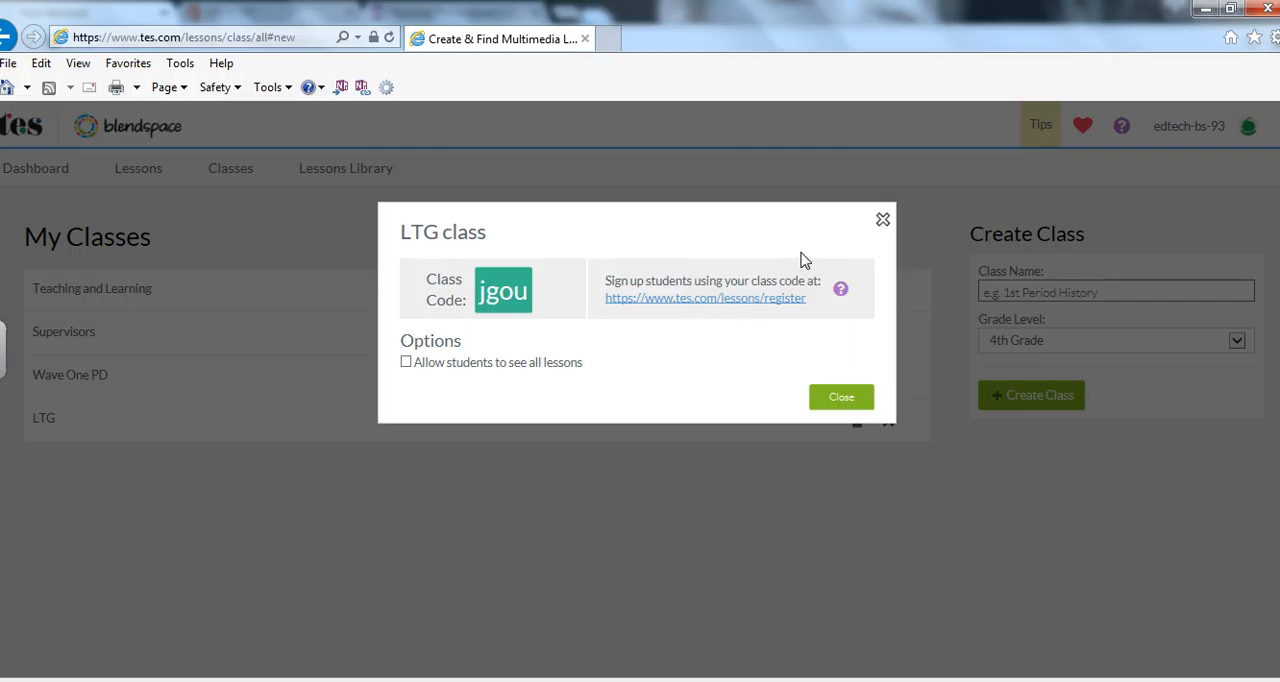
click(840, 402)
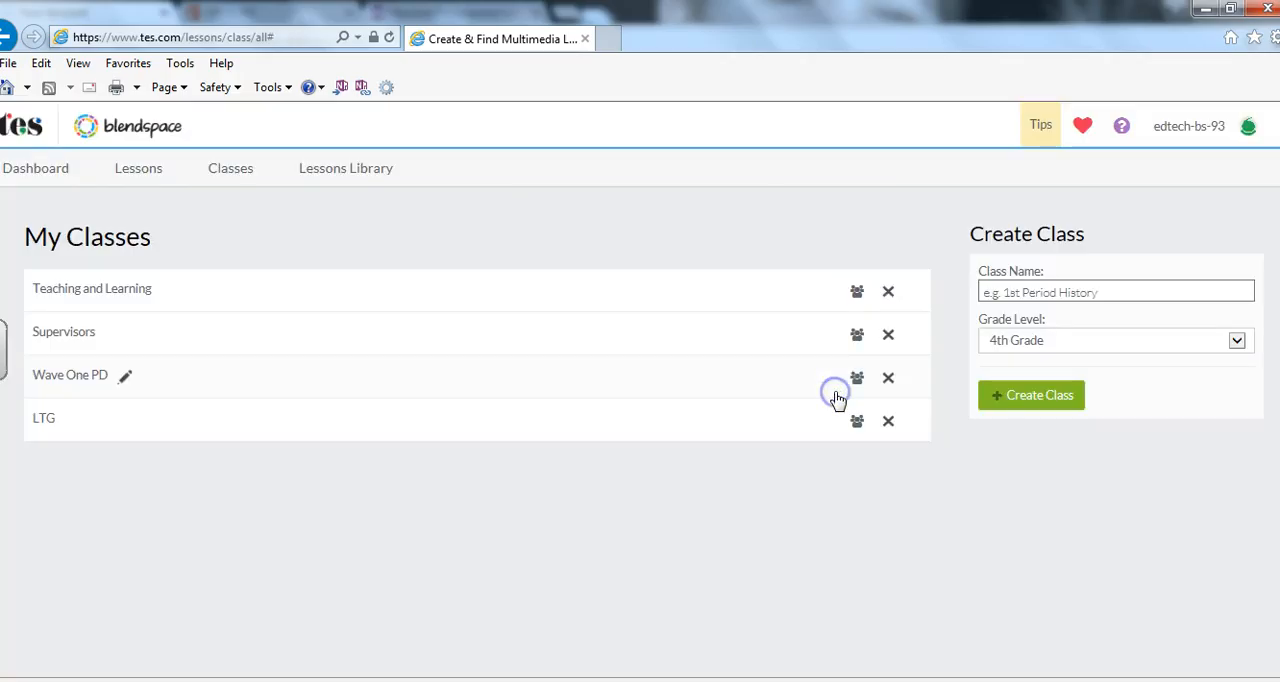
Open the Prime Numbers lesson from the list of all lessons.
click(140, 170)
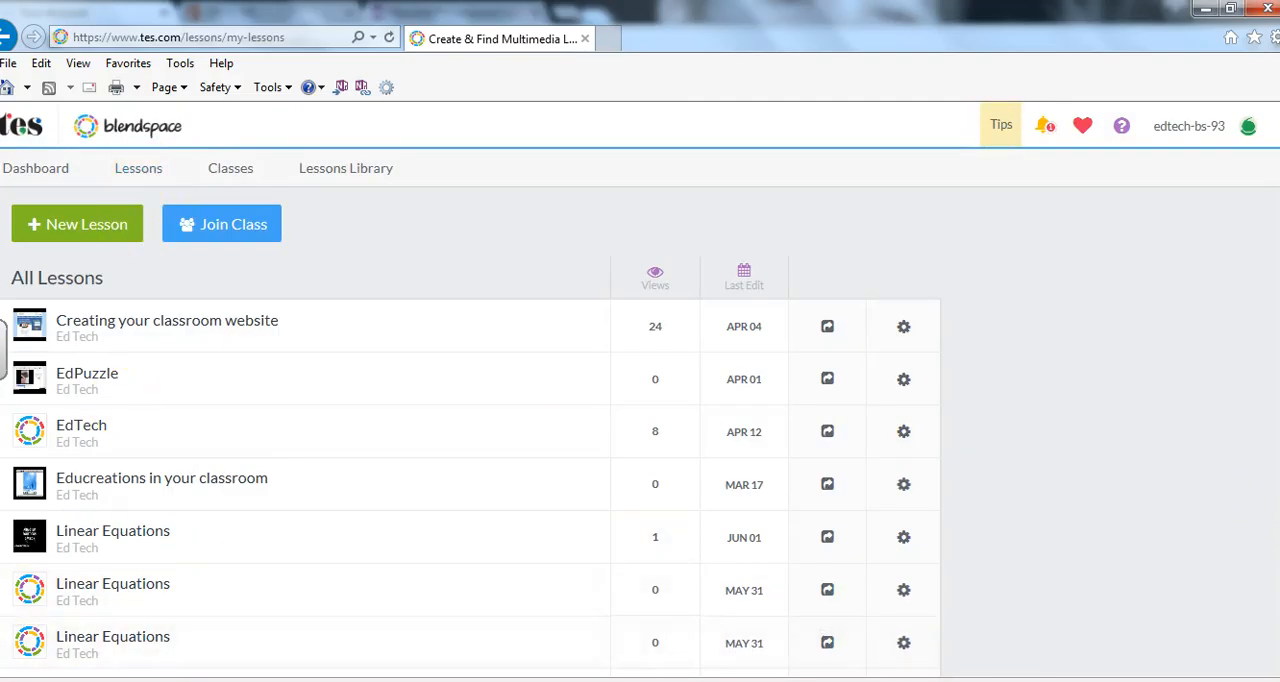
scroll(470, 430, down, 3)
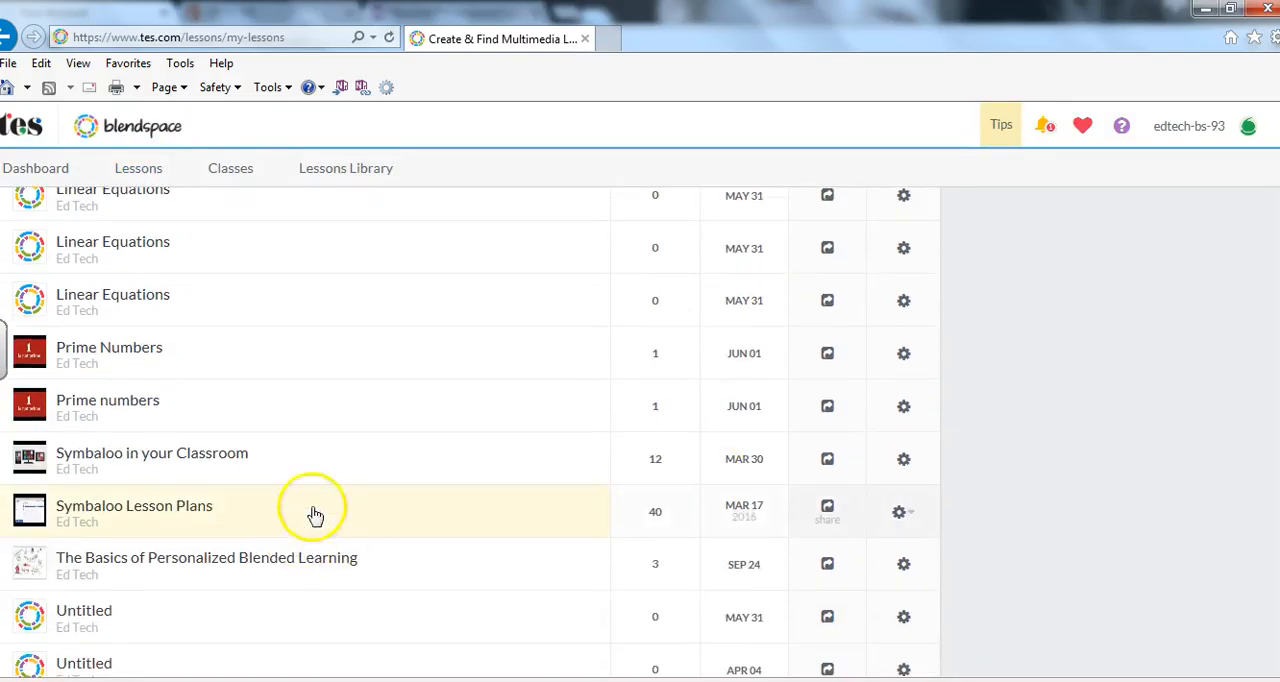
click(103, 329)
click(101, 349)
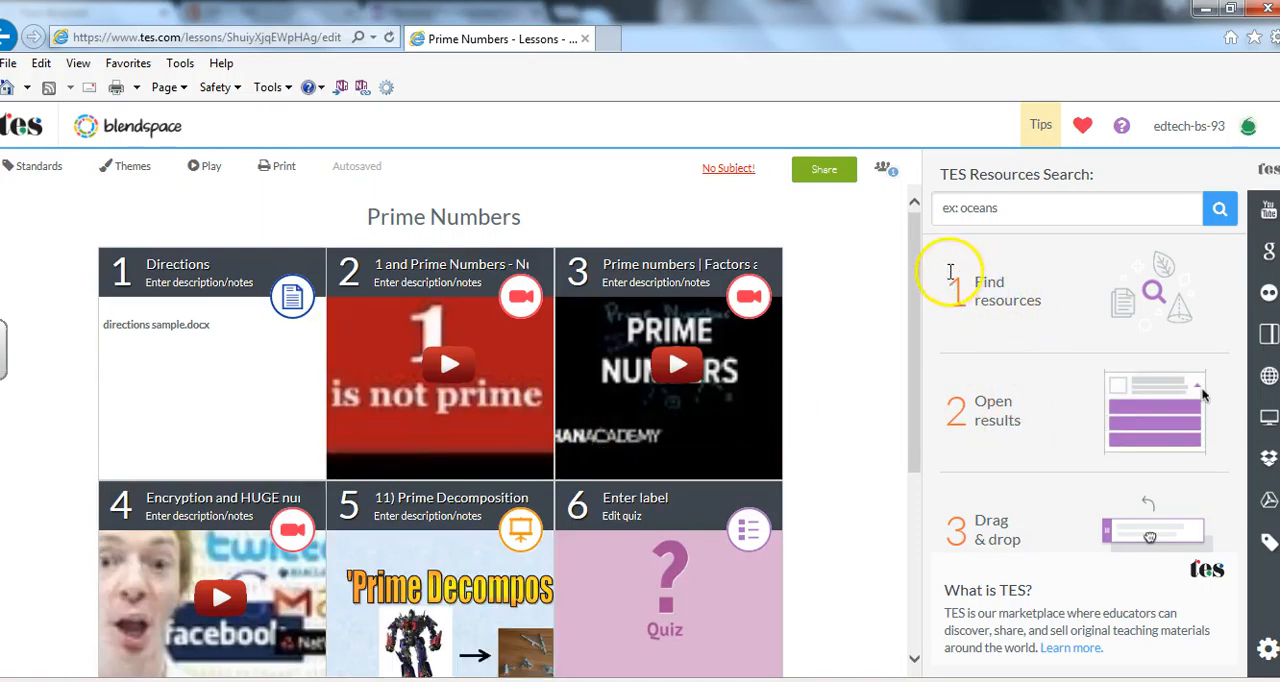
Share the Prime Numbers lesson with the LTG class and close the sharing settings.
drag(908, 286, 913, 225)
click(820, 168)
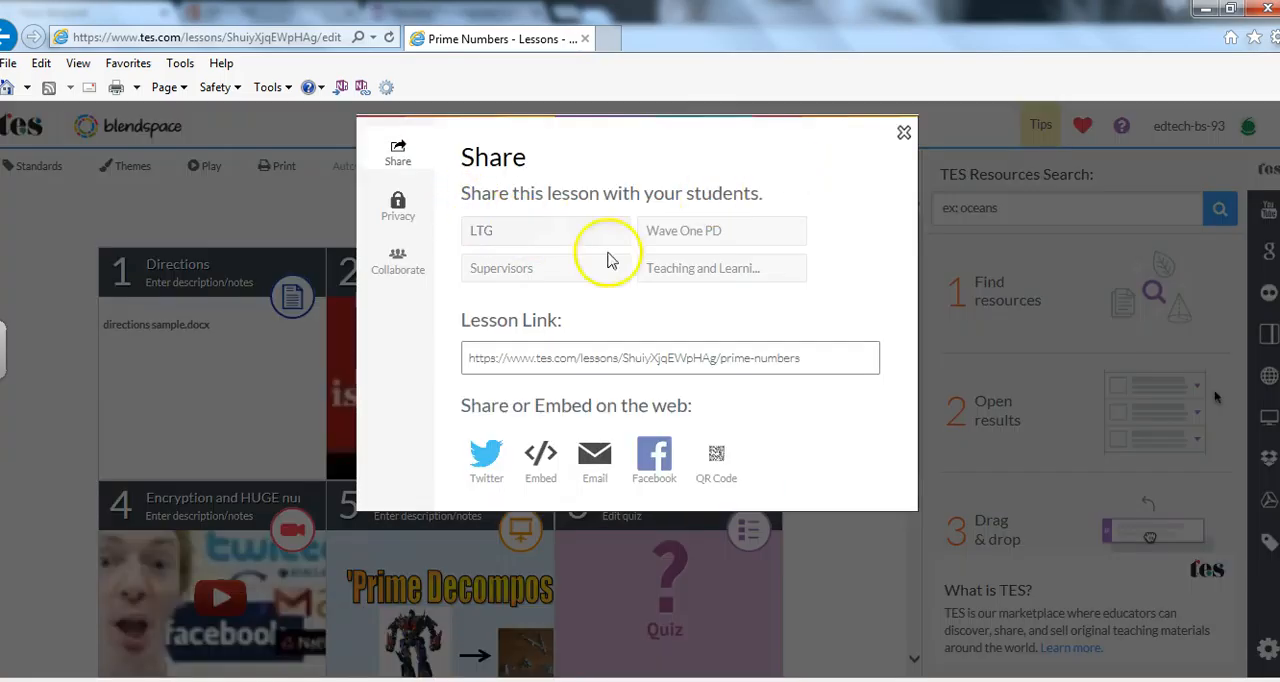
click(512, 230)
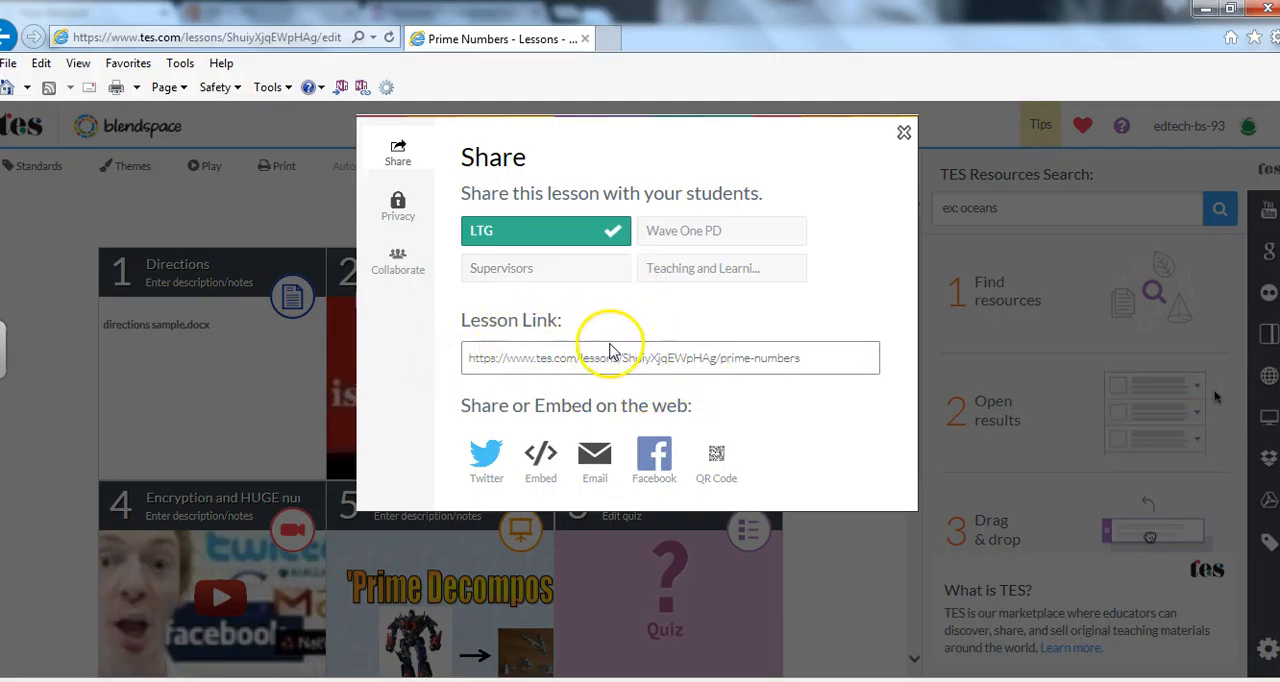
click(543, 458)
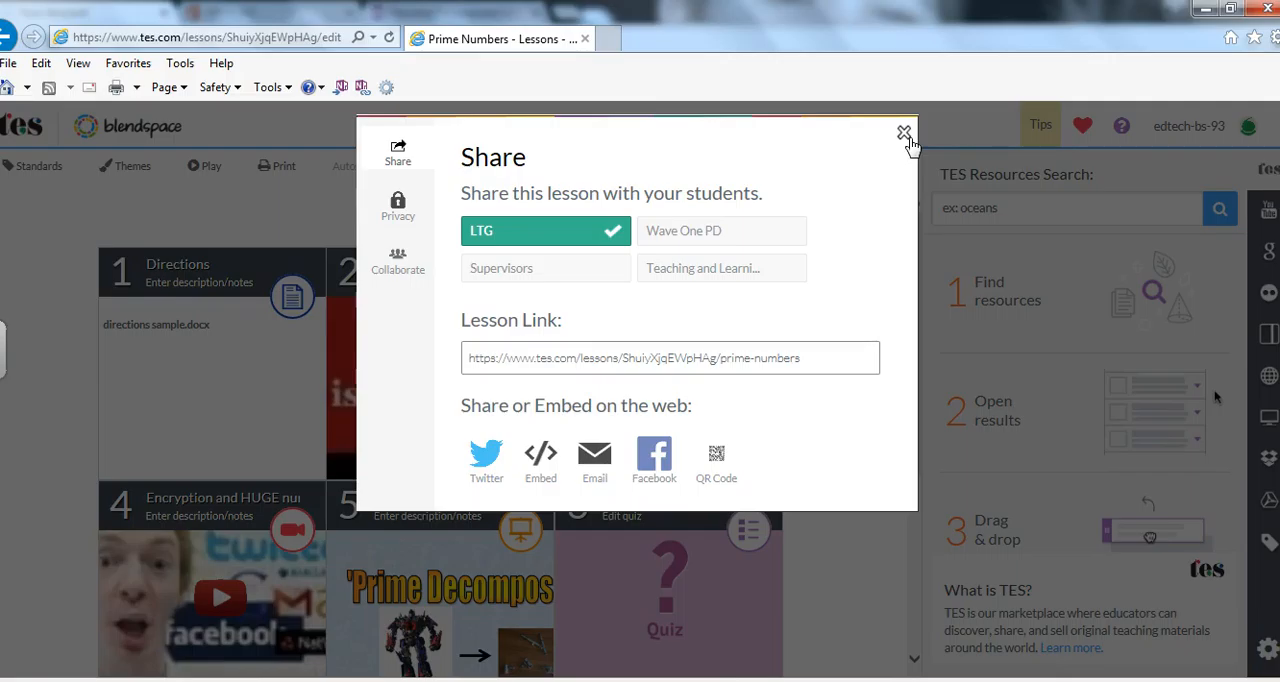
click(904, 134)
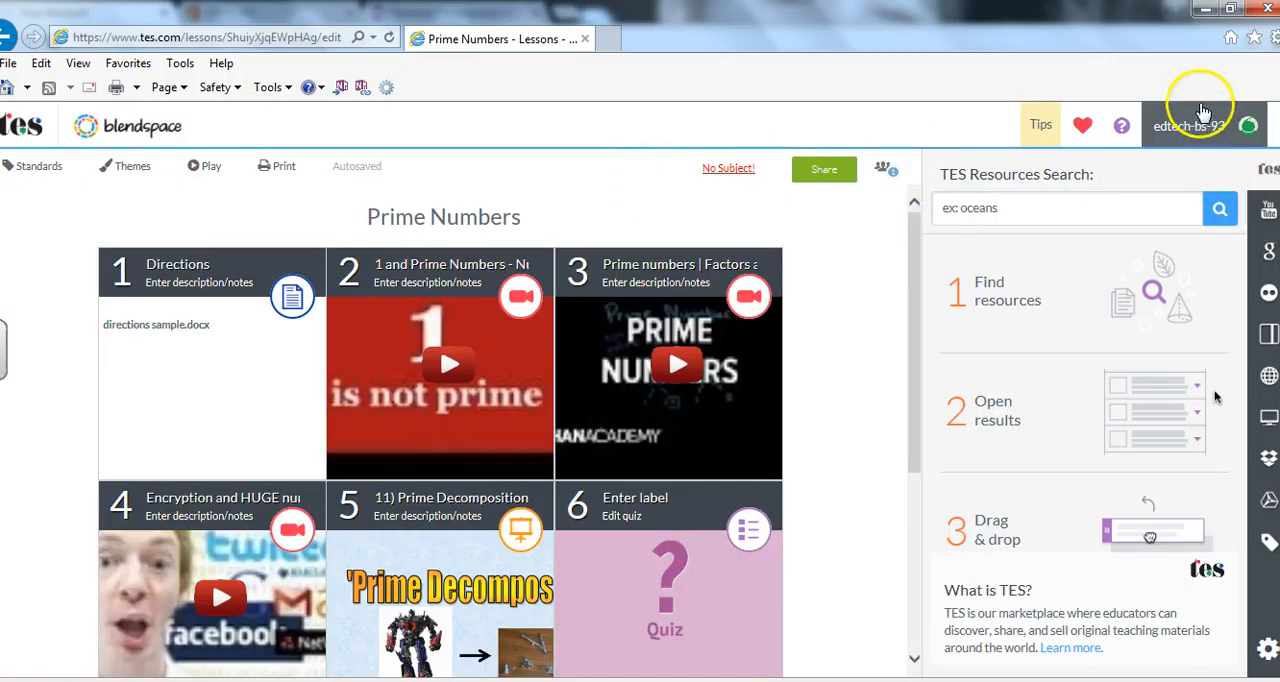
Log out of the teacher account and start signing up for a new student account.
click(1203, 110)
click(1178, 222)
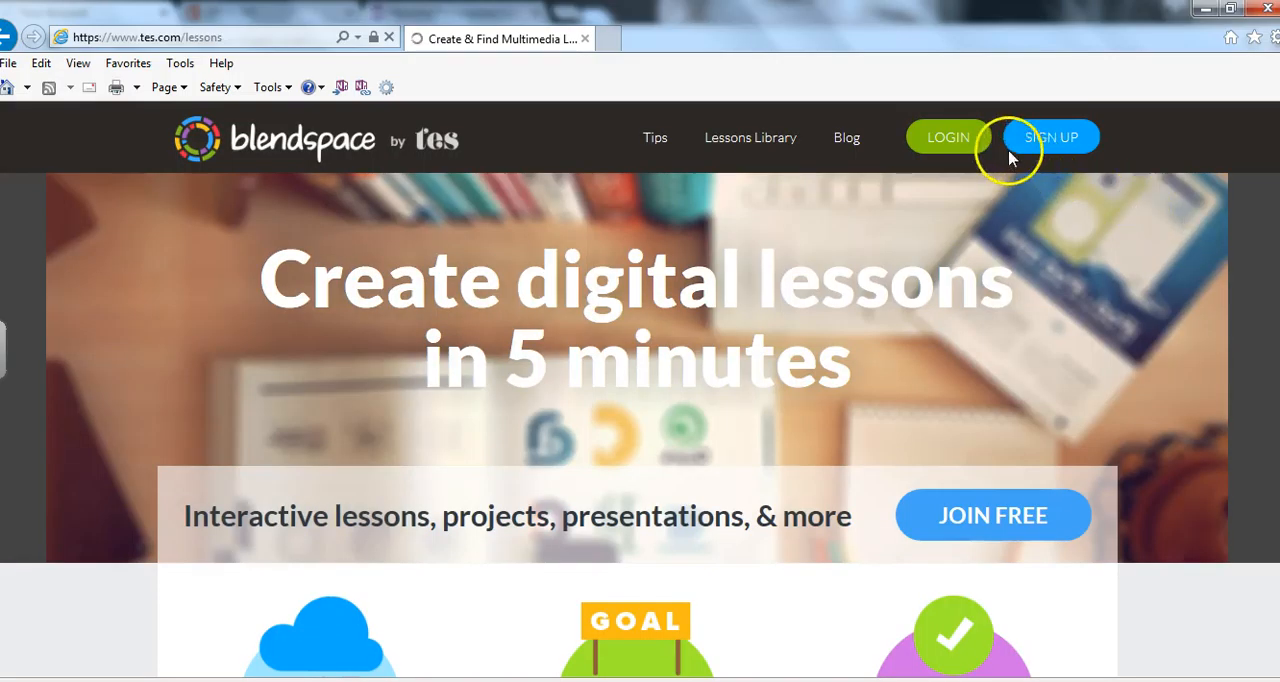
click(1049, 145)
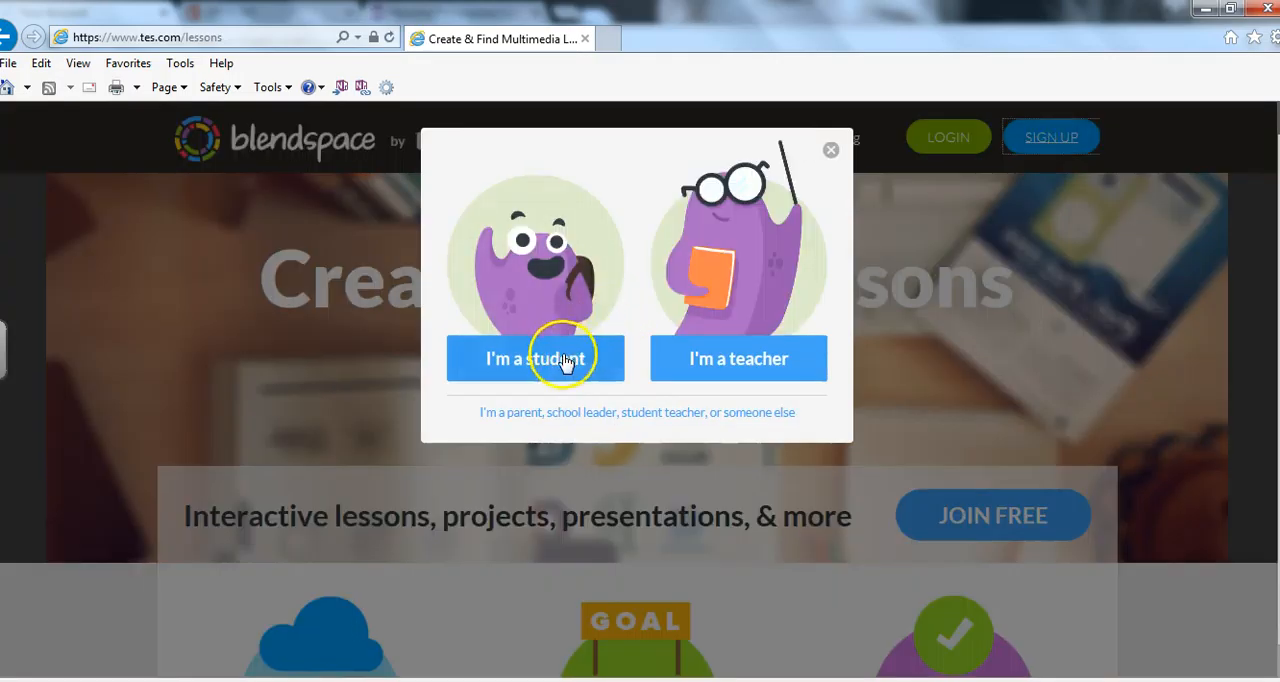
click(566, 362)
Fill in the student's first name, last name and username in the registration form.
click(556, 191)
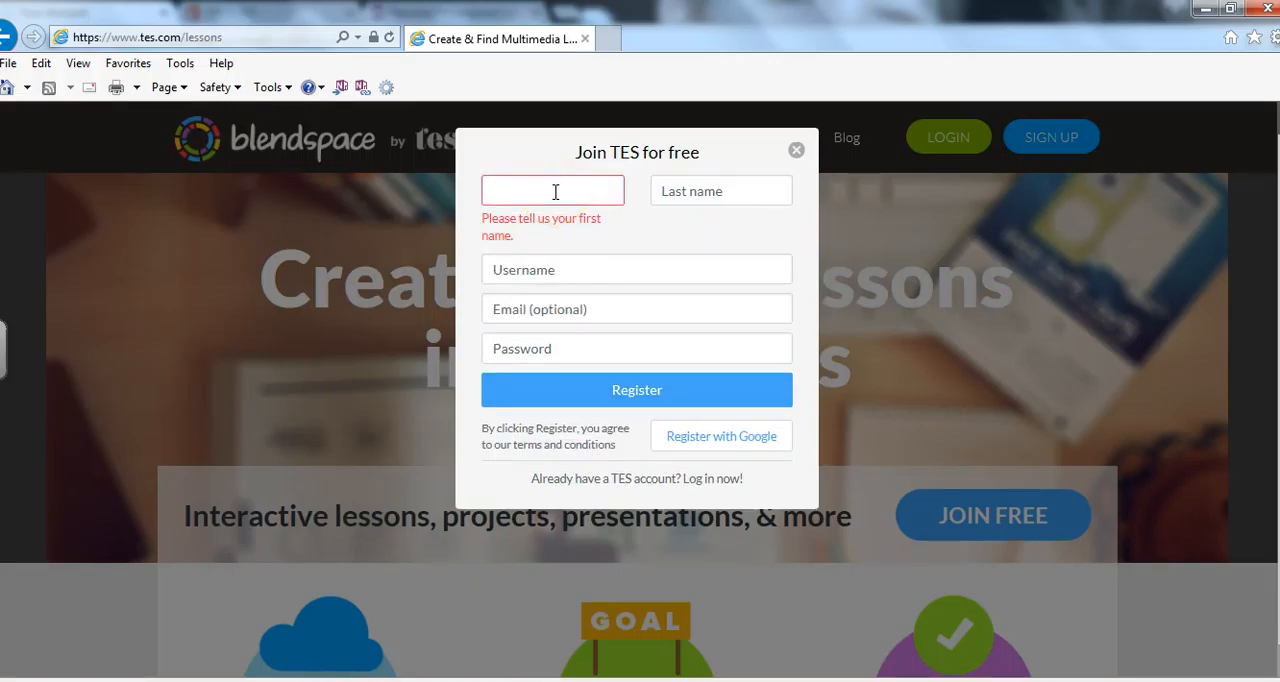
key(Tab)
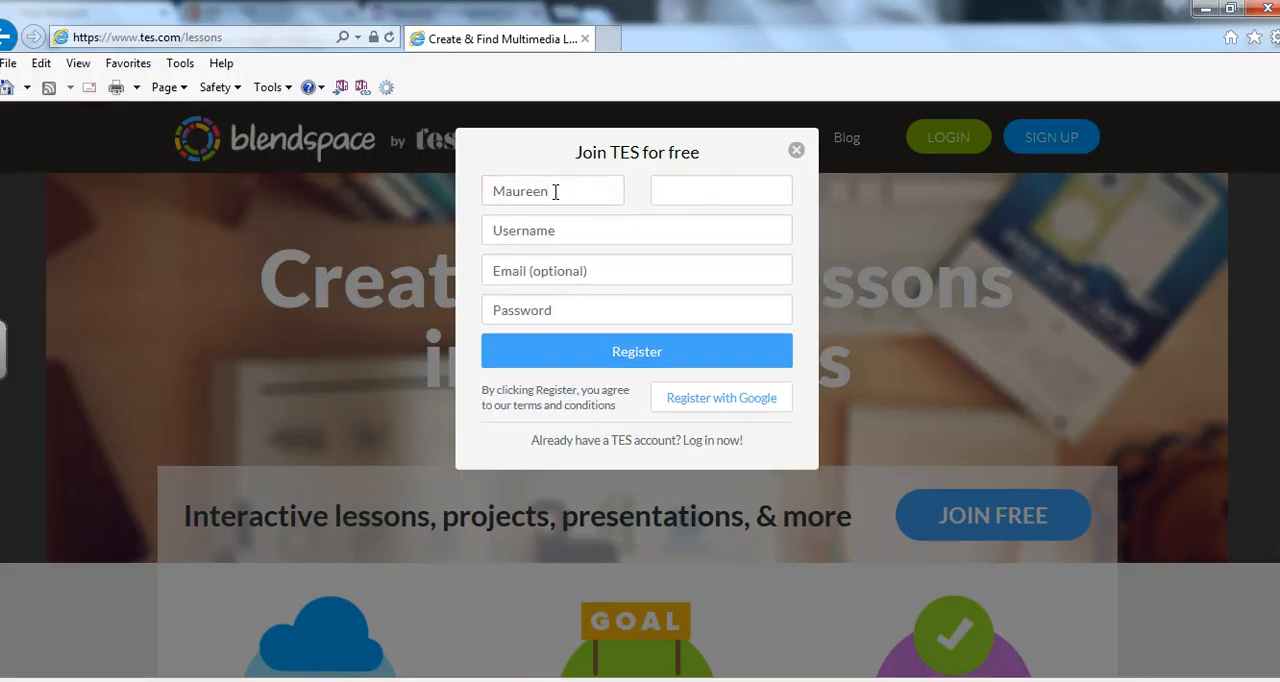
key(Tab)
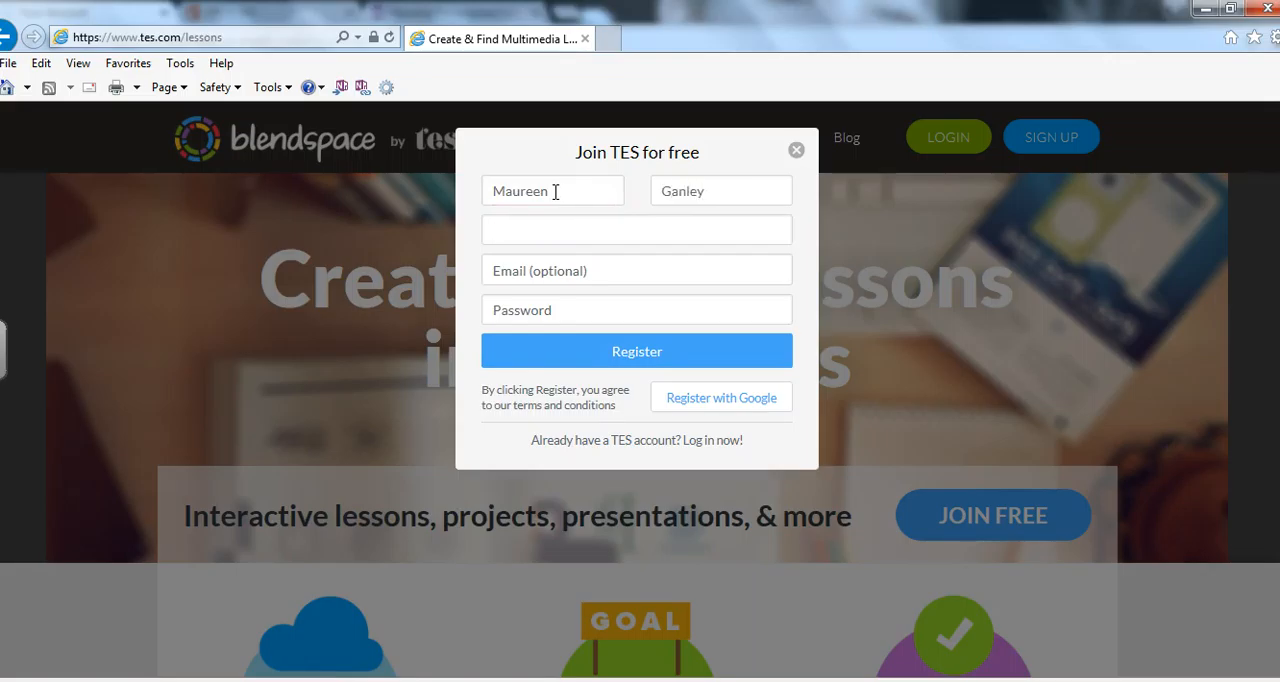
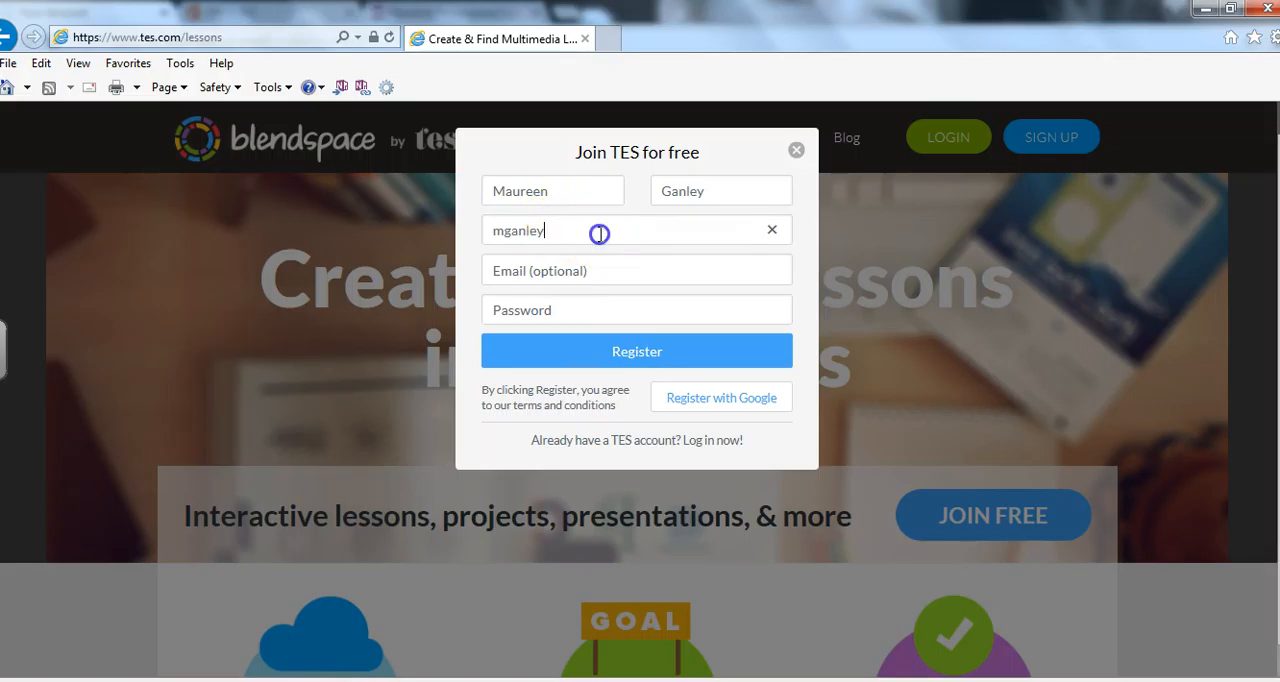
click(597, 260)
click(568, 225)
Skip the optional email, enter the account password and register the student account.
key(Tab)
key(Tab)
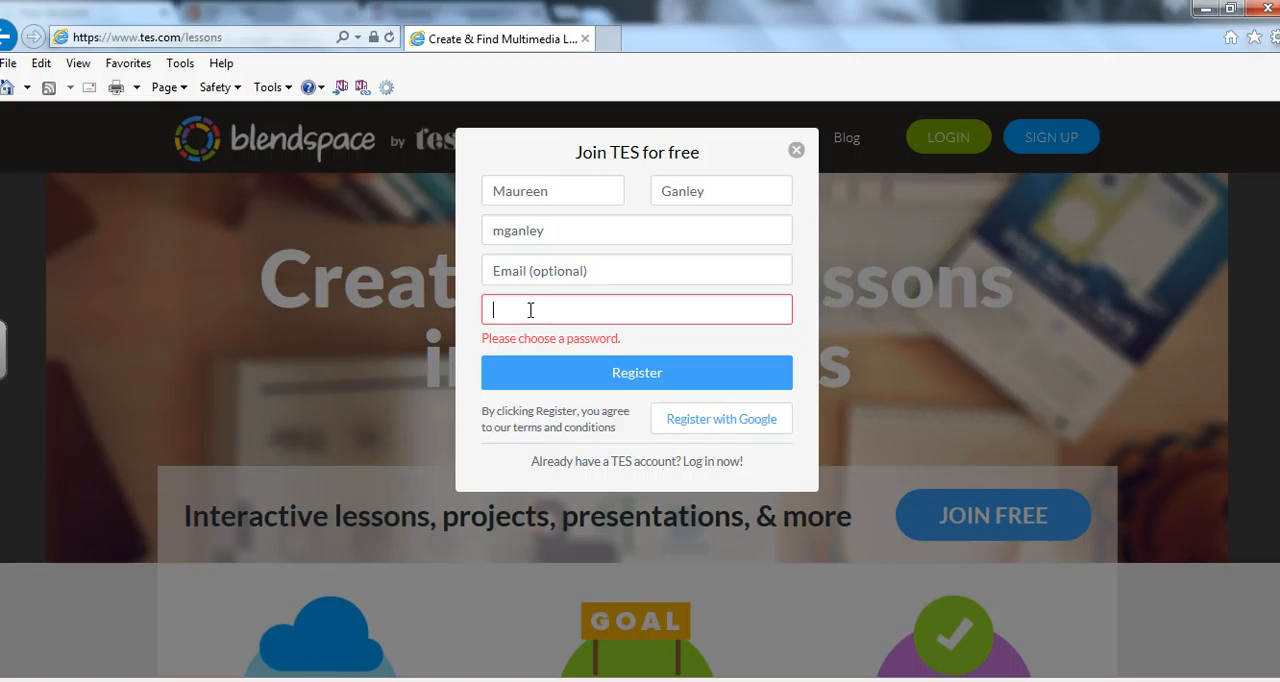
text(•••••••)
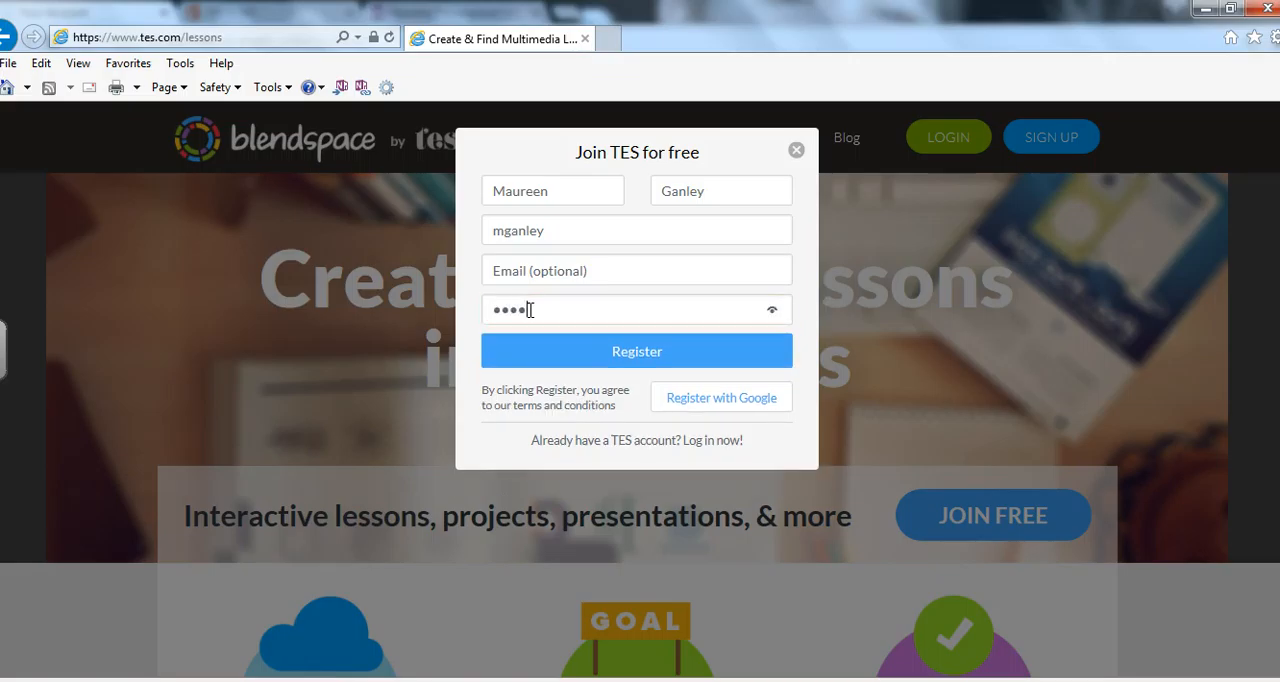
key(BackSpace)
key(BackSpace)
key(BackSpace)
key(BackSpace)
key(BackSpace)
key(BackSpace)
key(BackSpace)
text(•••••••)
click(639, 362)
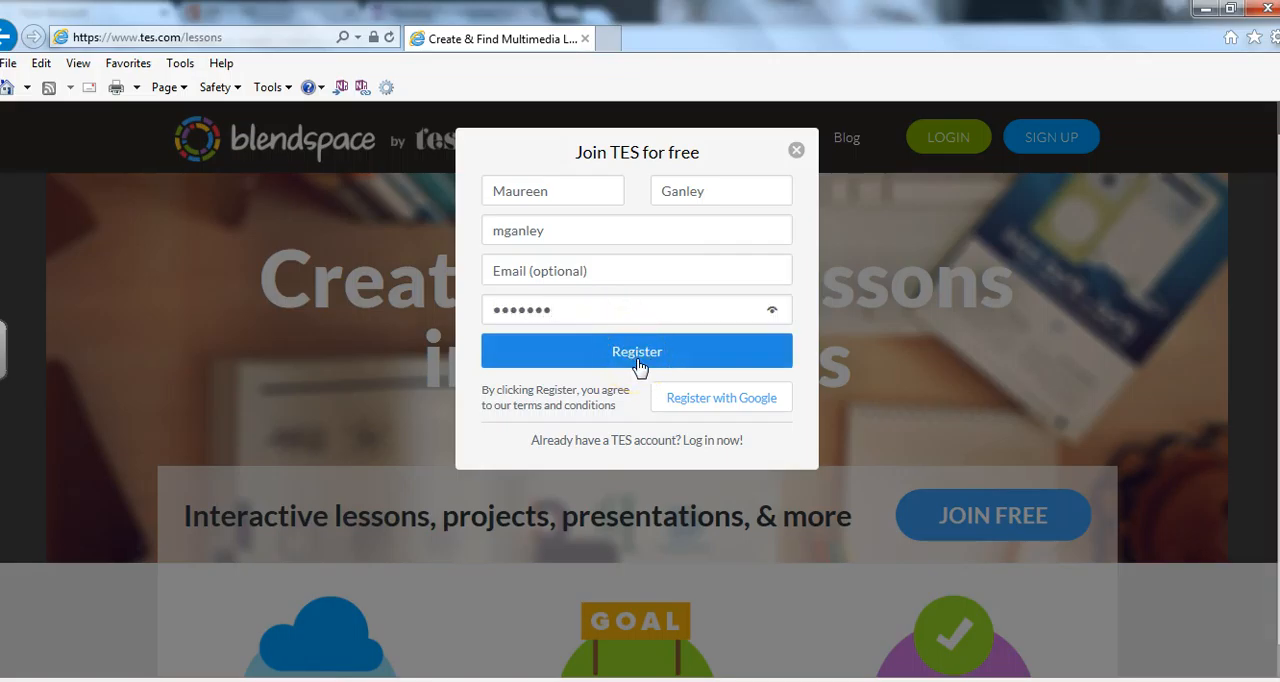
click(639, 365)
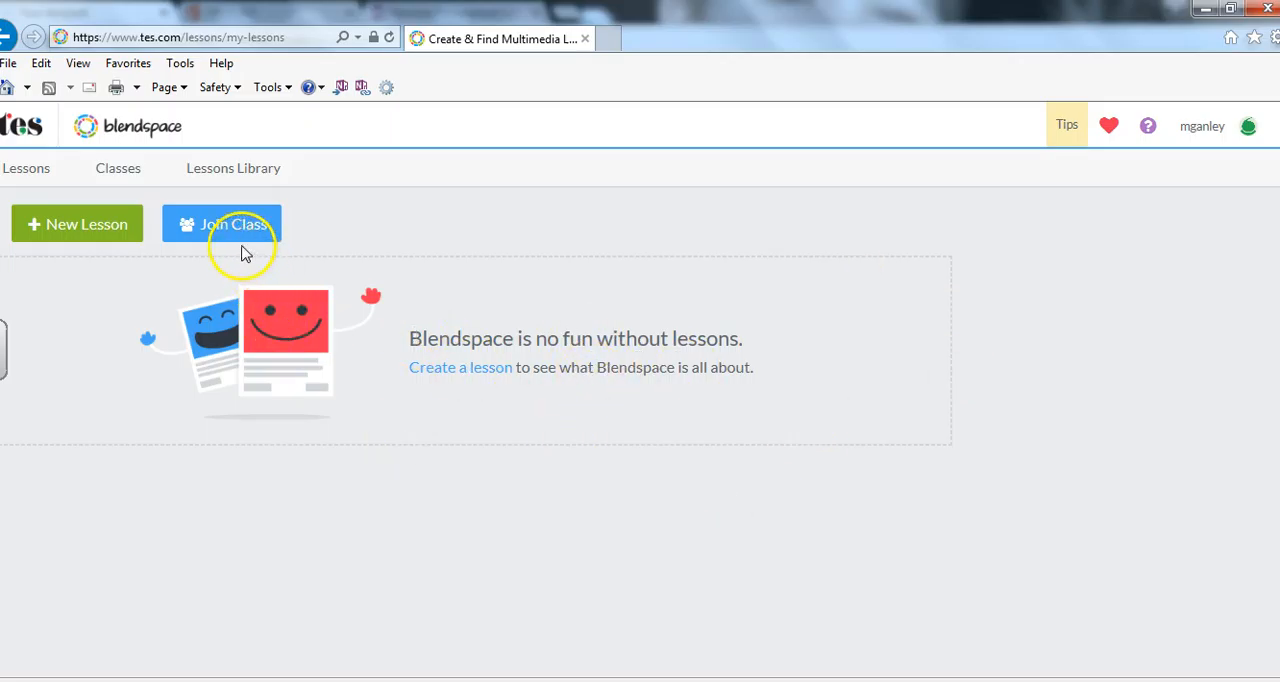
Join the teacher's LTG class from the student account by entering the class code.
click(216, 230)
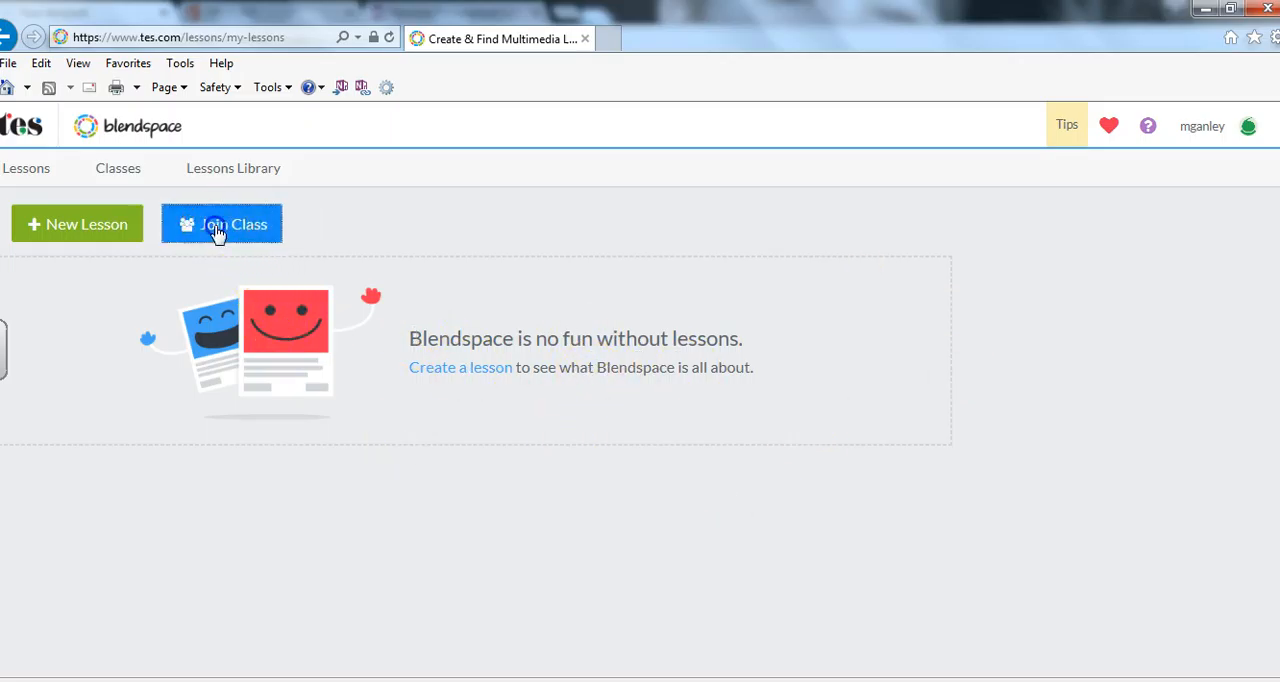
click(584, 399)
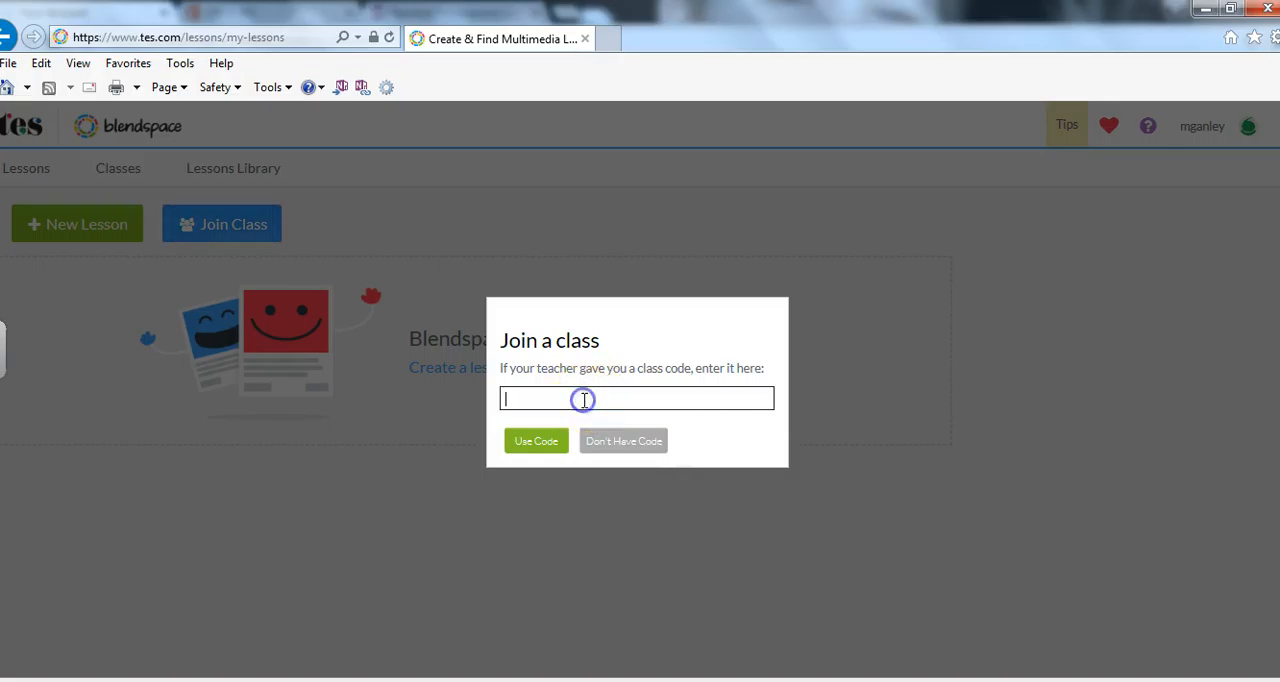
click(557, 441)
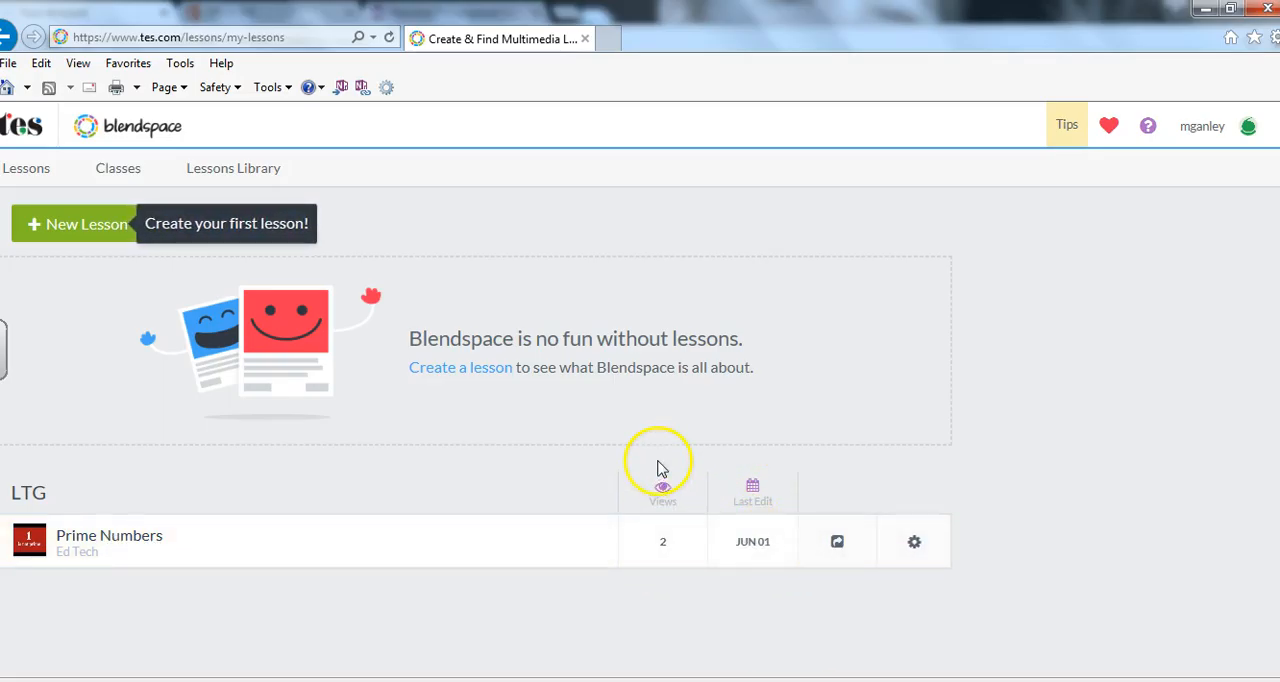
Check the options available for the Prime Numbers lesson under the LTG class and open the lesson.
click(913, 543)
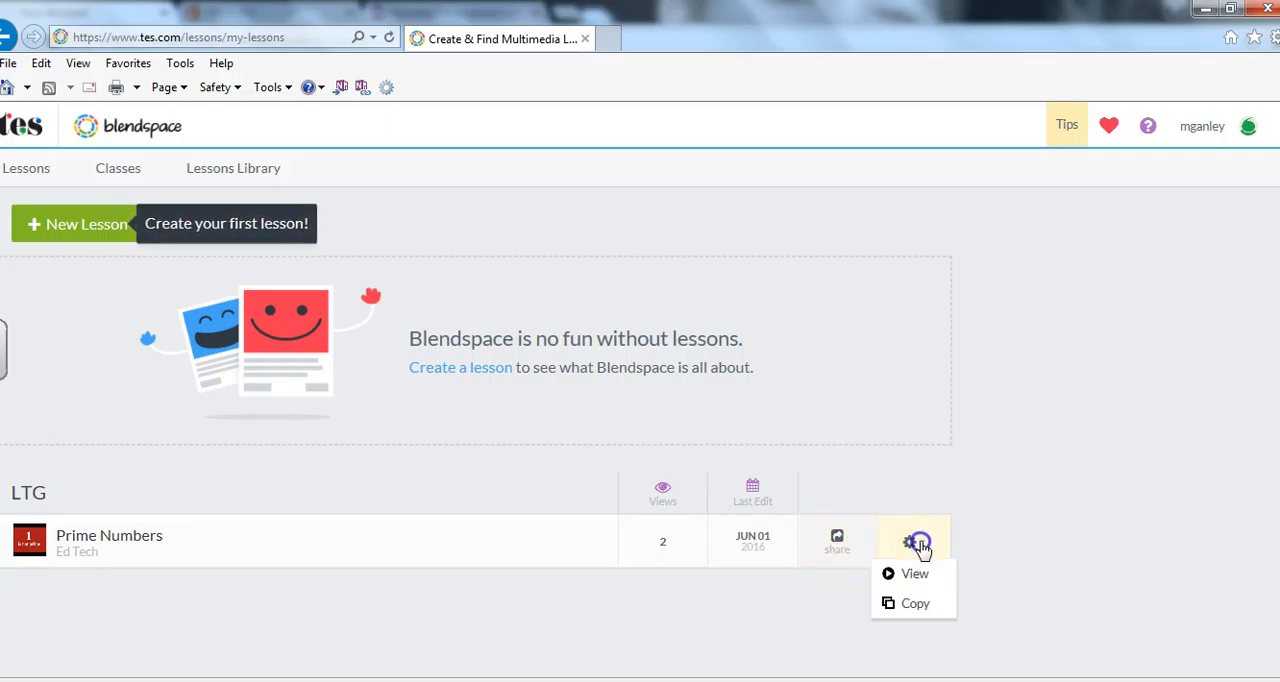
click(913, 543)
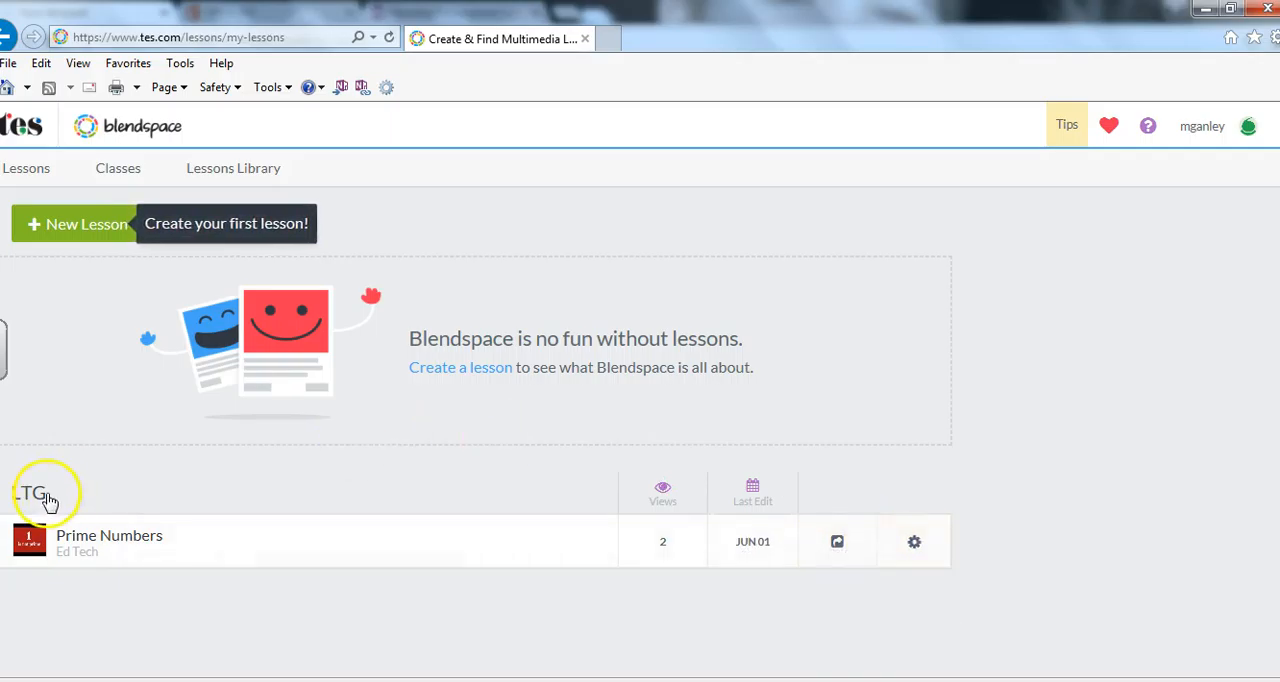
click(87, 537)
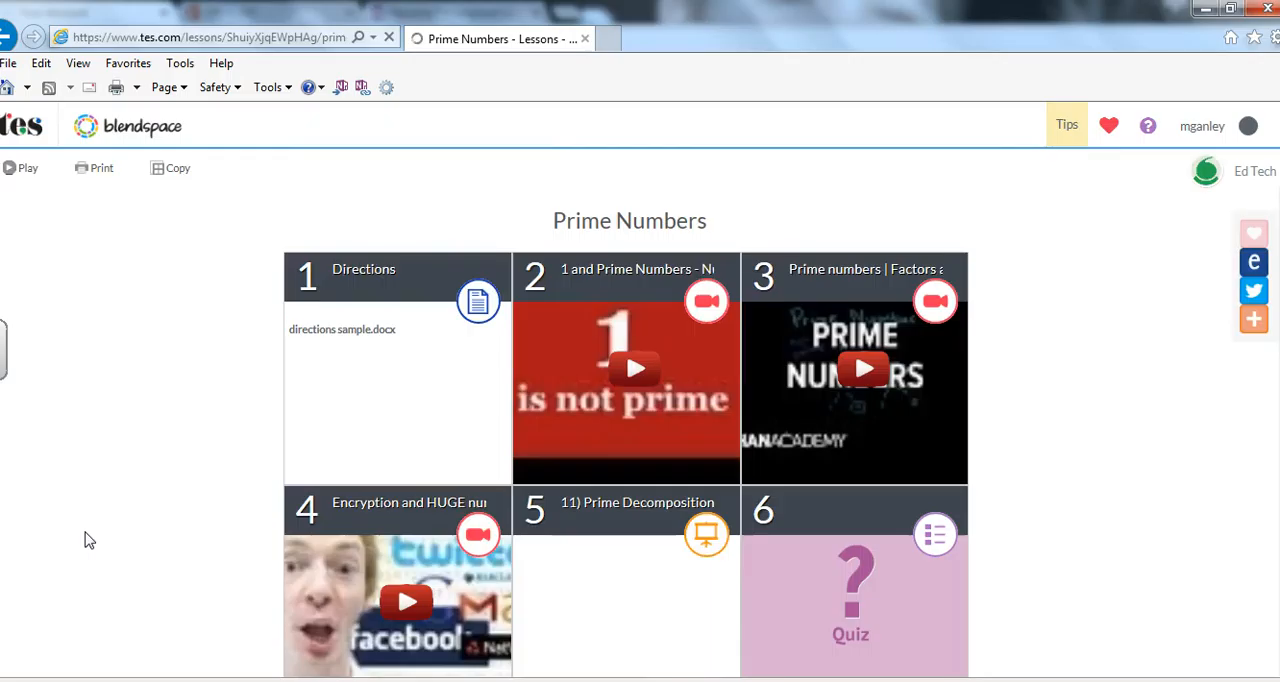
Play the Prime Numbers lesson and go through the Directions, the three videos and the Prime Decomposition presentation up to the quiz.
click(22, 168)
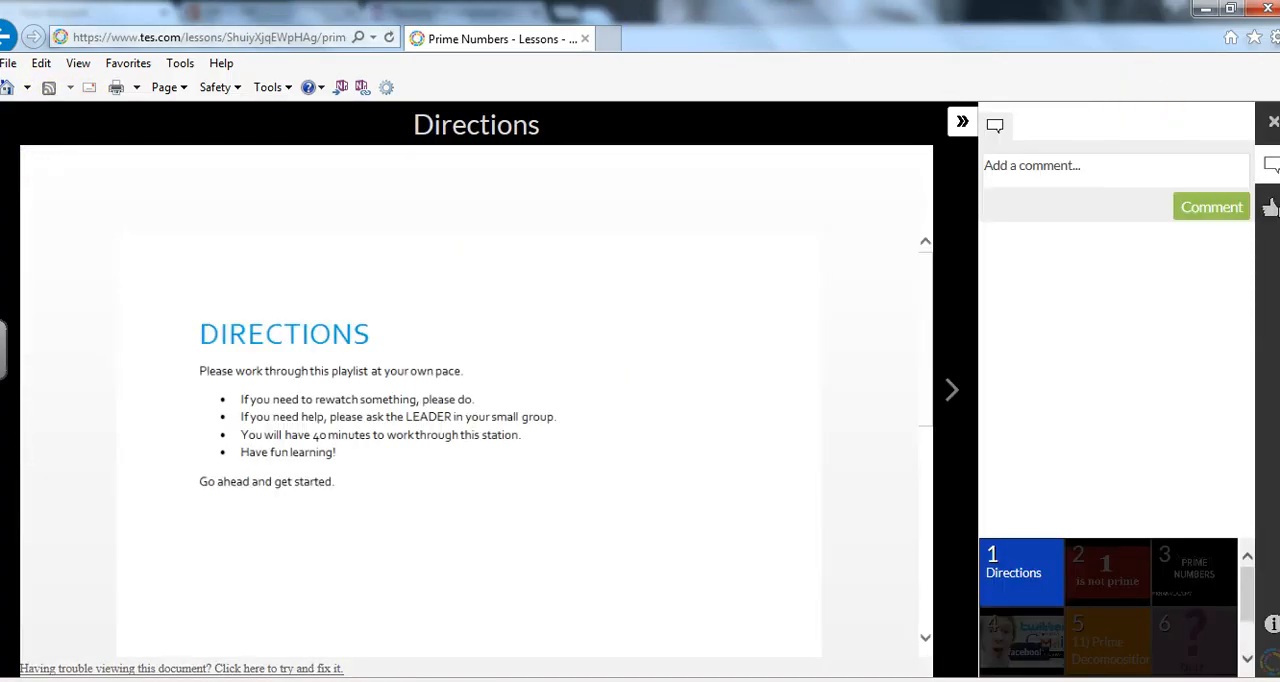
click(1269, 122)
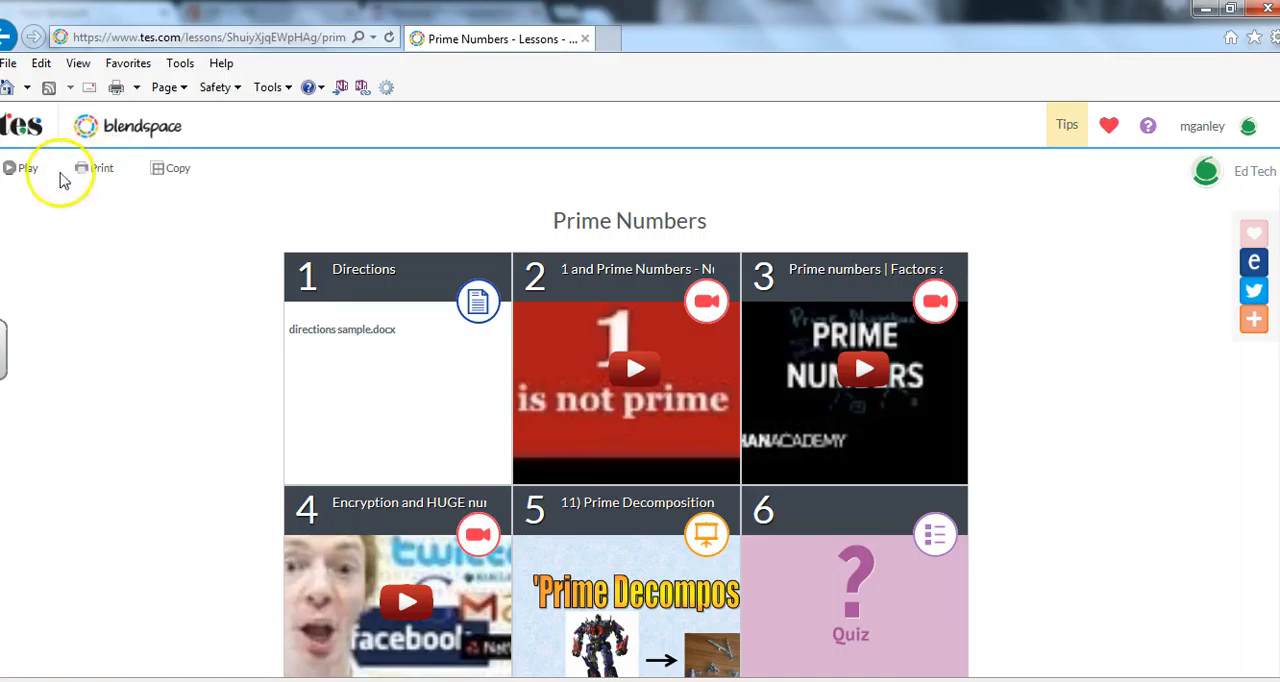
click(23, 169)
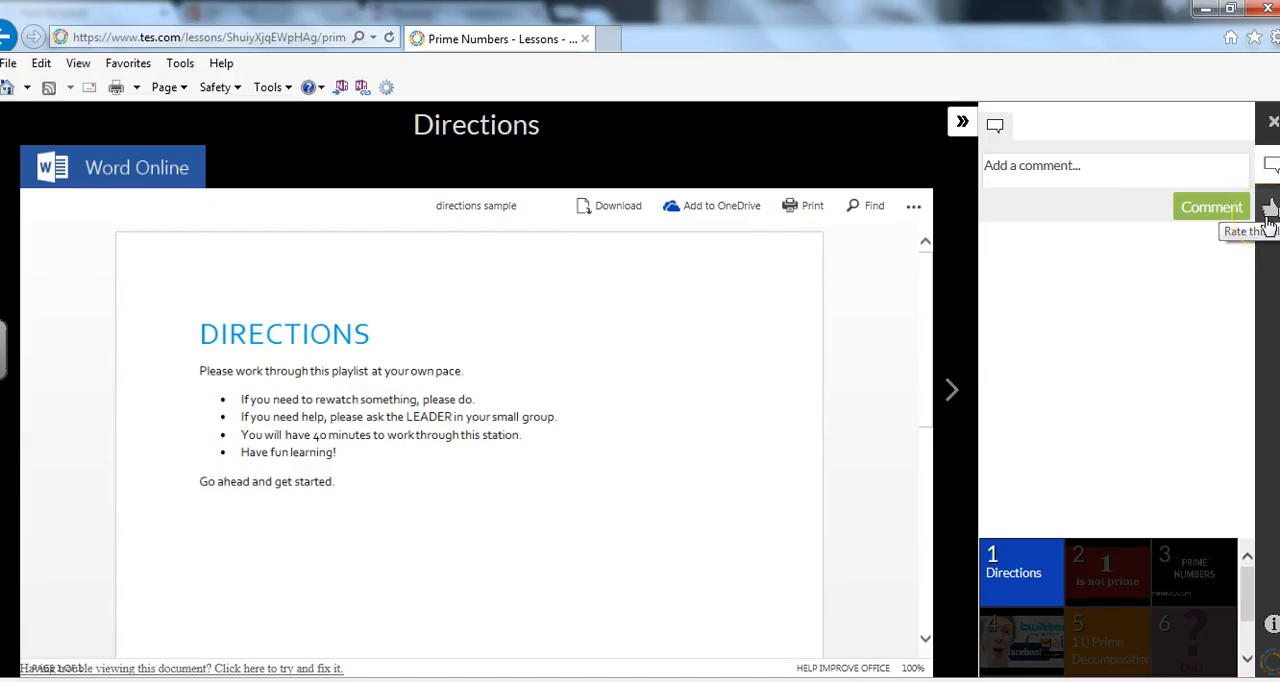
click(953, 390)
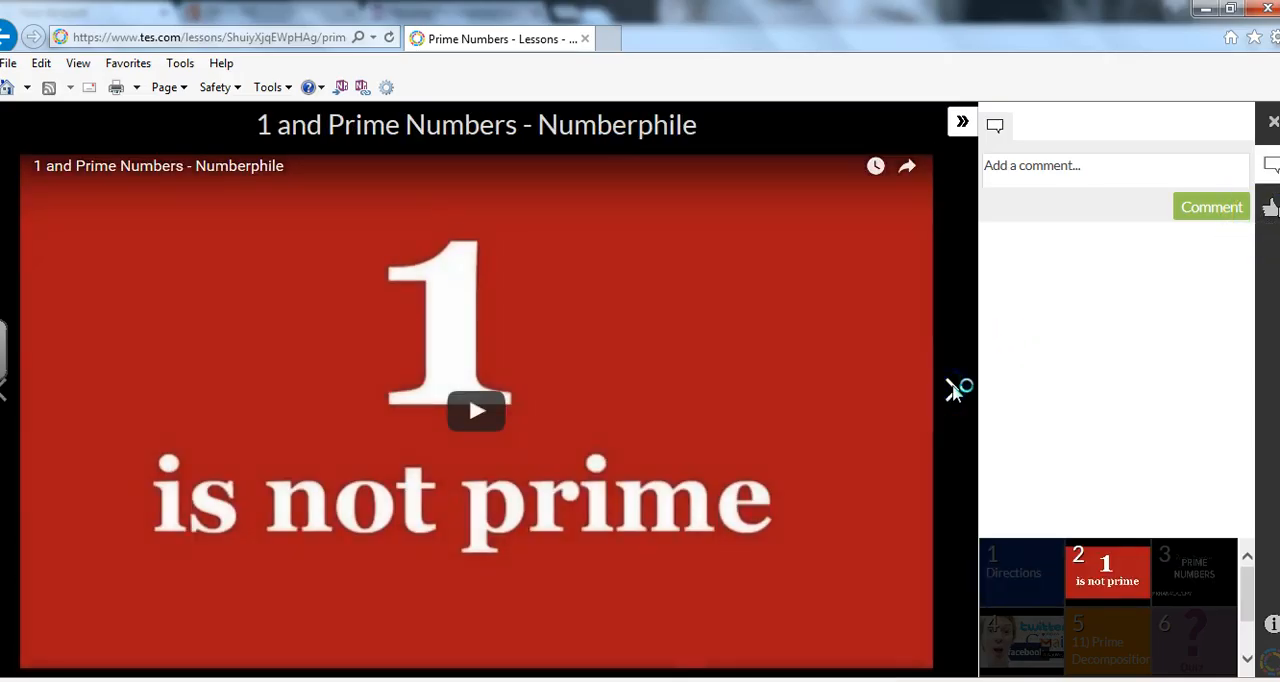
click(953, 390)
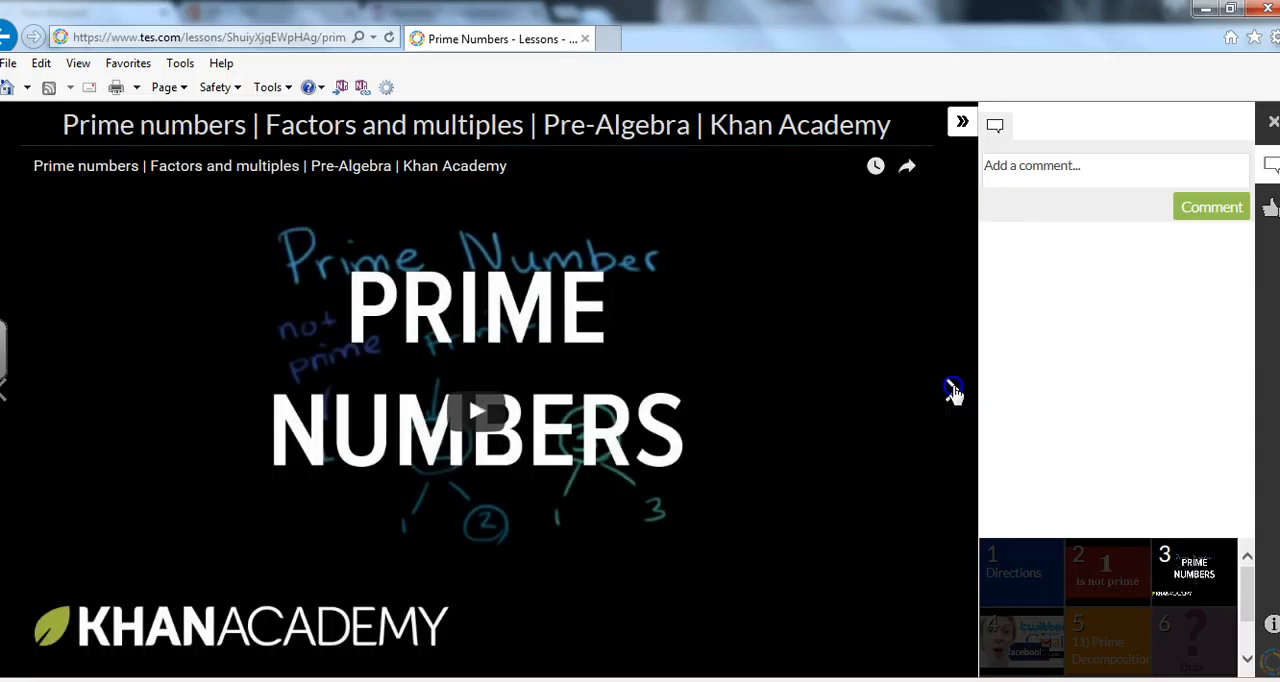
click(953, 390)
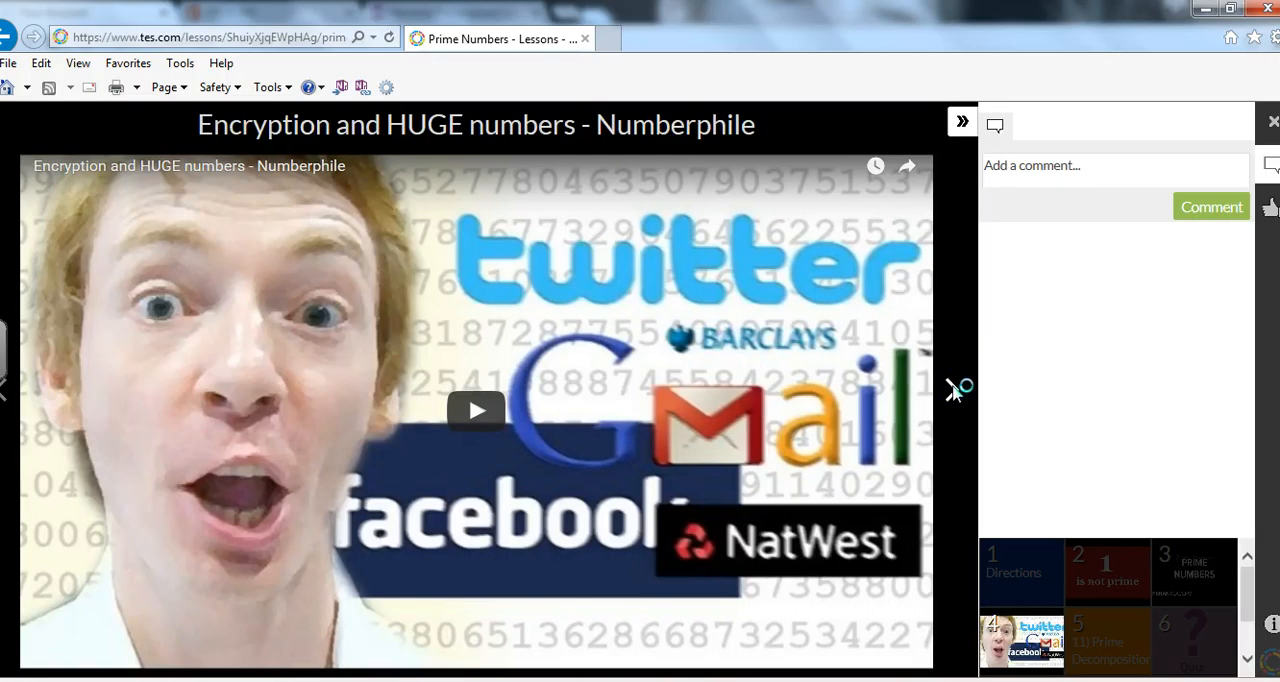
click(953, 390)
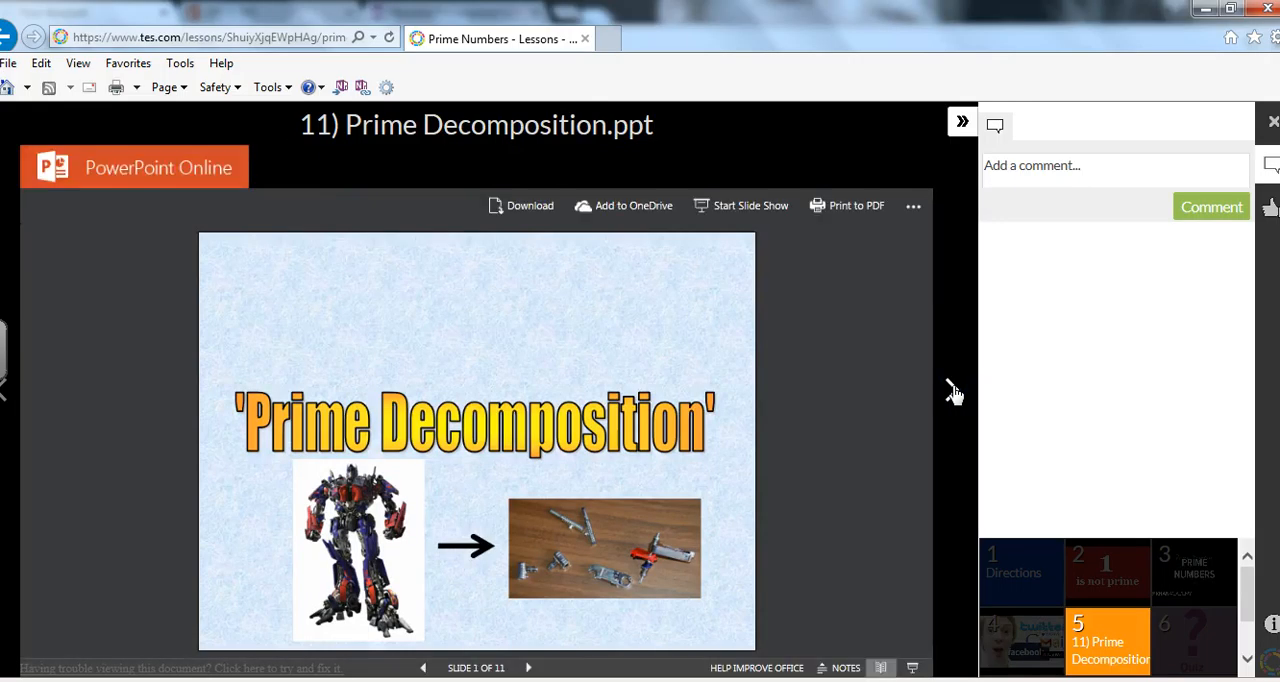
click(953, 390)
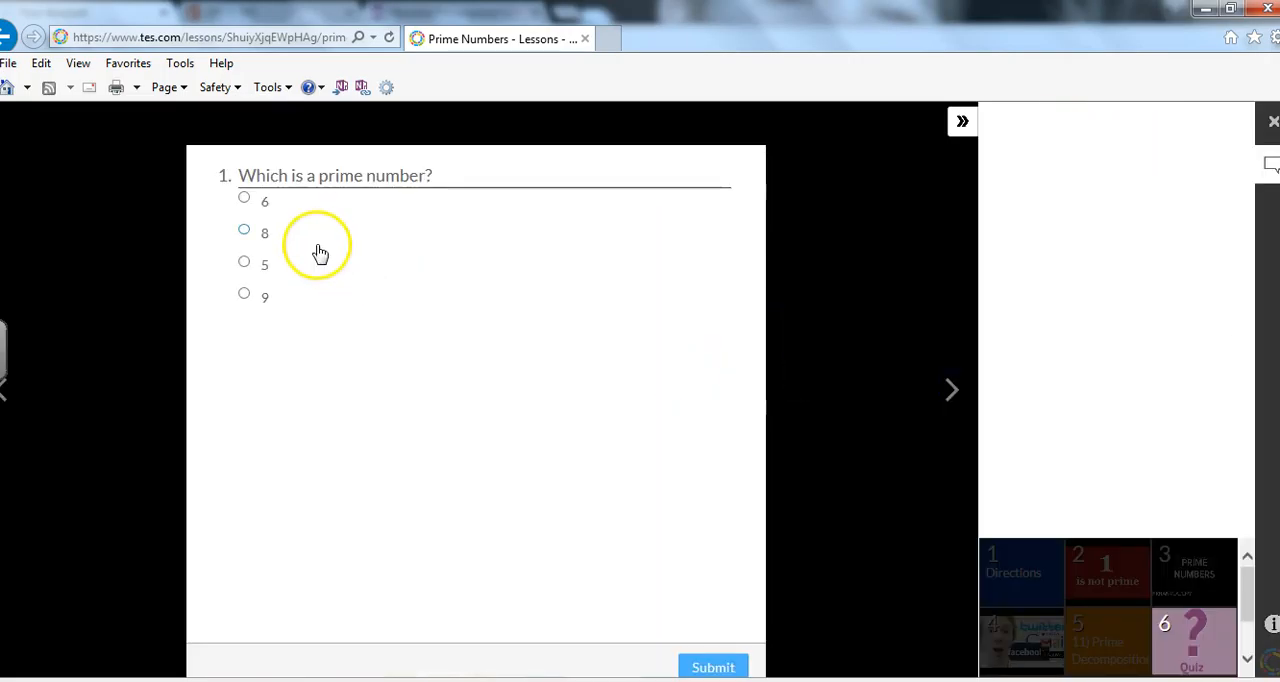
Submit 5 as the answer to "Which is a prime number?", view the final text item and close the lesson player.
click(244, 262)
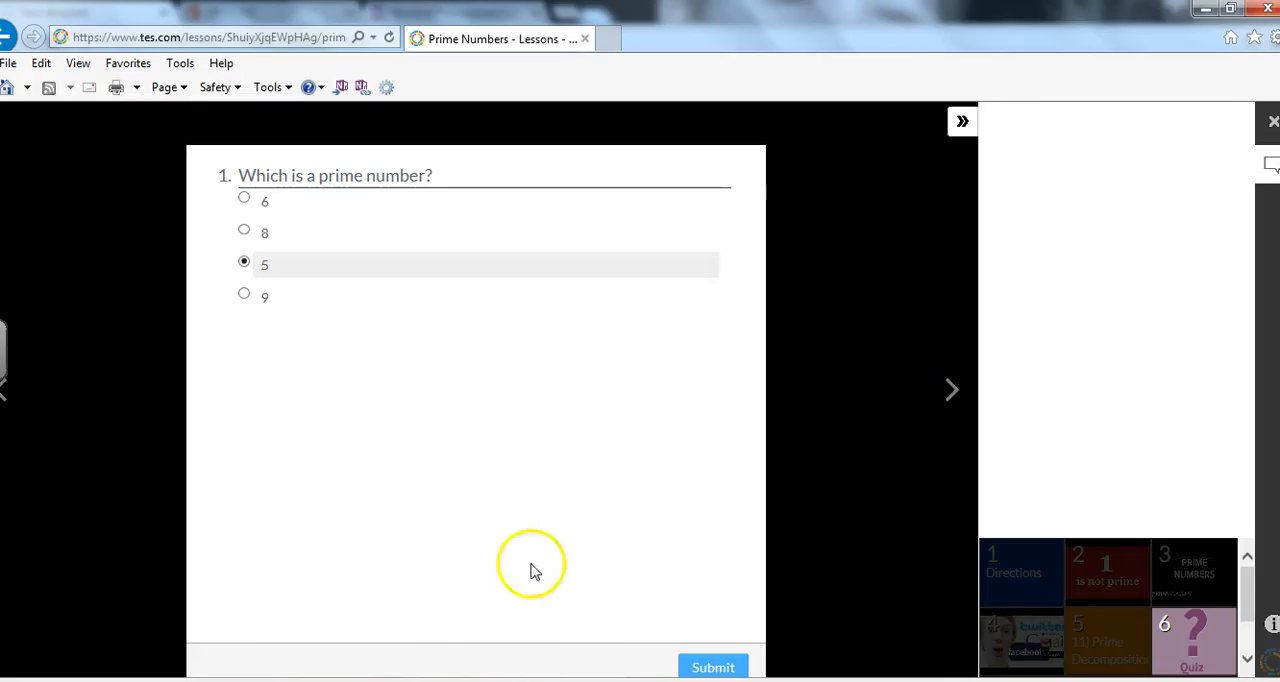
click(713, 667)
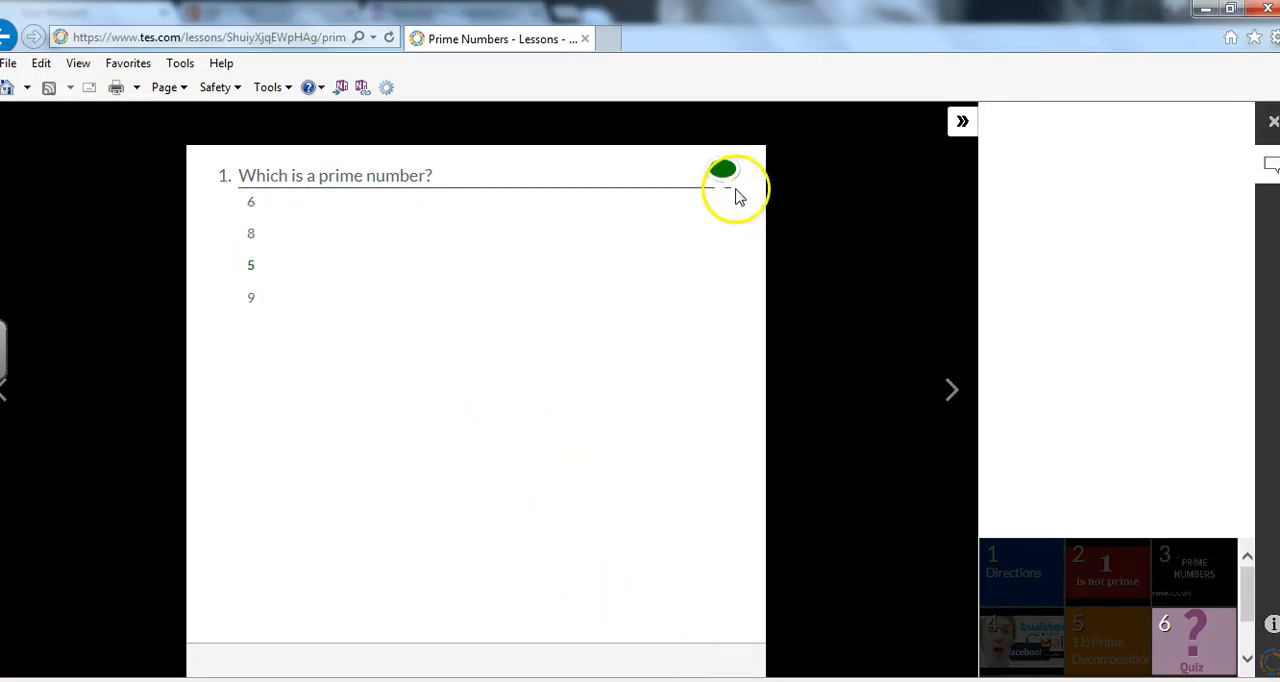
click(951, 393)
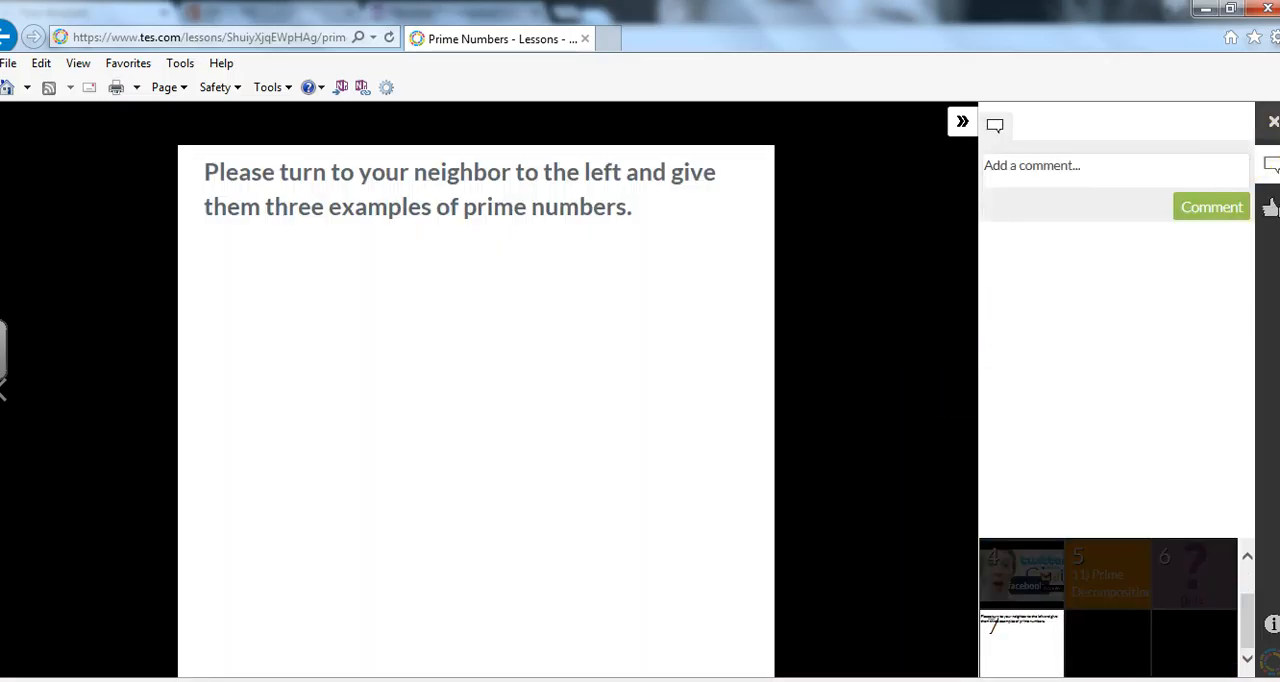
click(1273, 121)
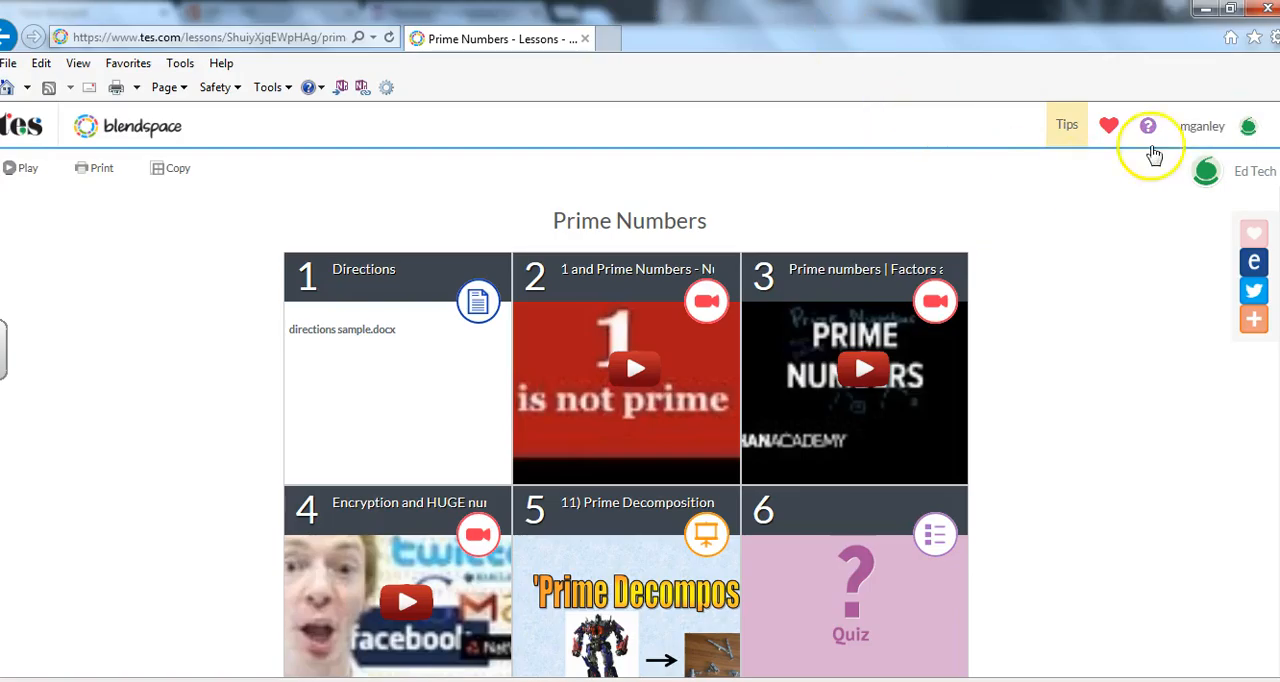
Sign out of the student account and open the login form.
click(1208, 145)
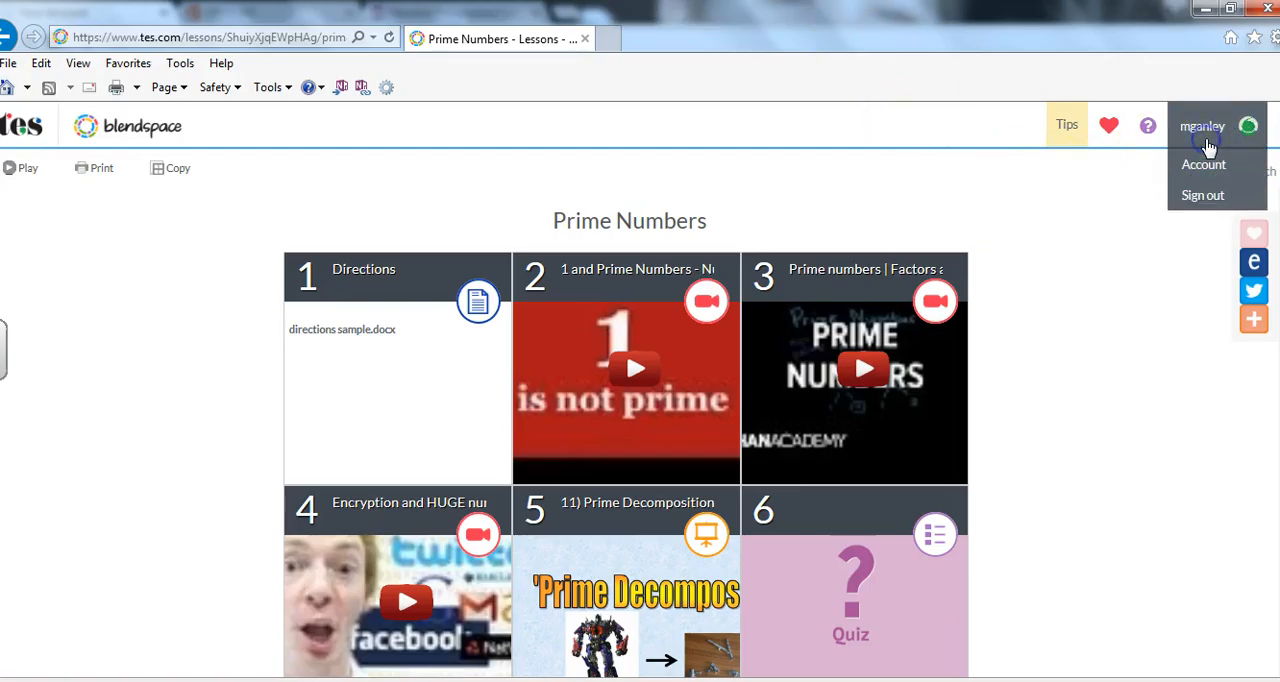
click(1206, 188)
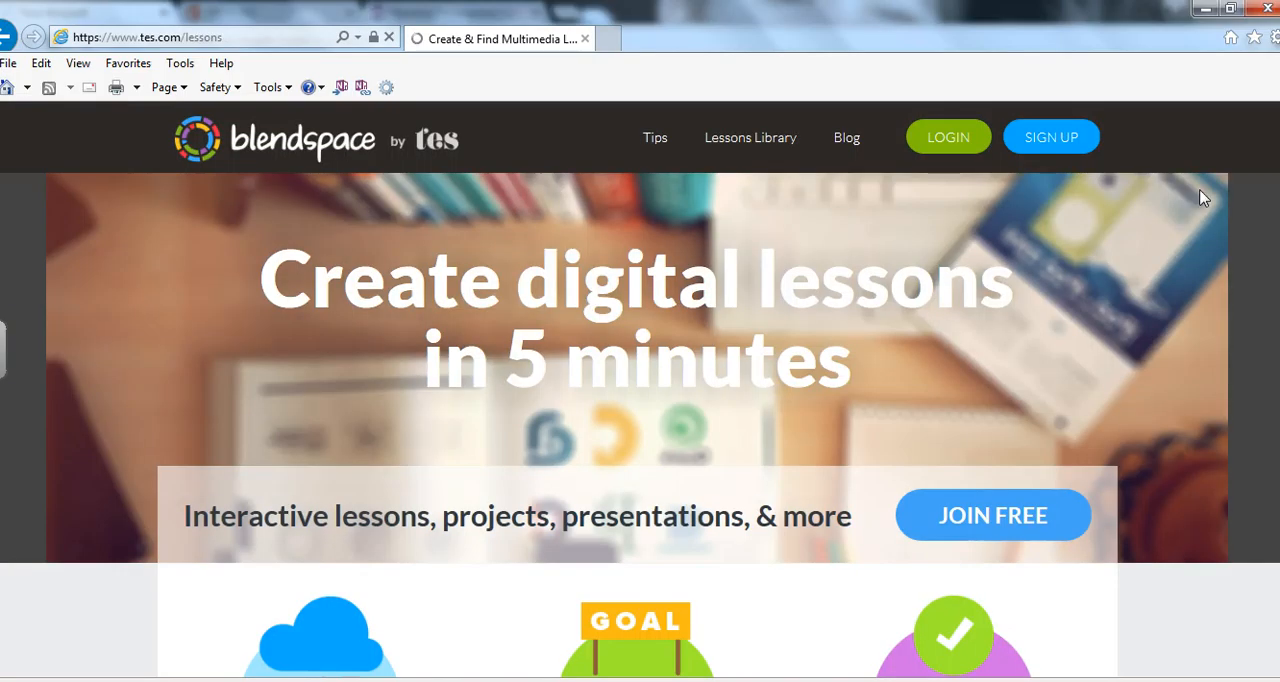
click(946, 136)
click(934, 474)
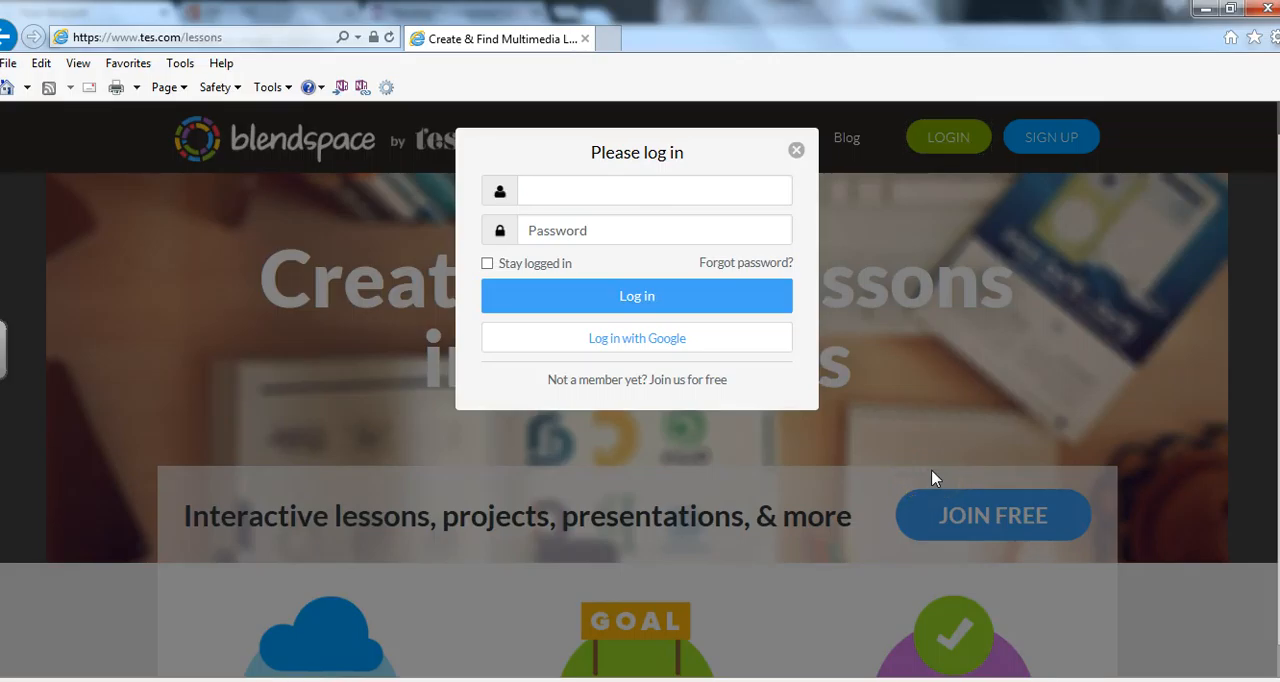